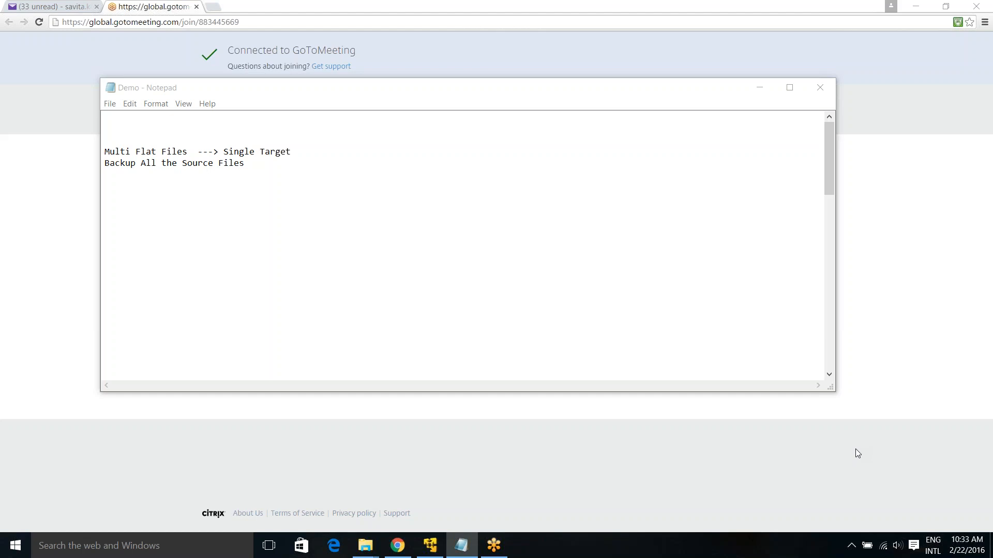
# Tidy the demo notes: remove the blank lines, restore 'Wi', and add a blank line above Steps
pyautogui.click(599, 241)
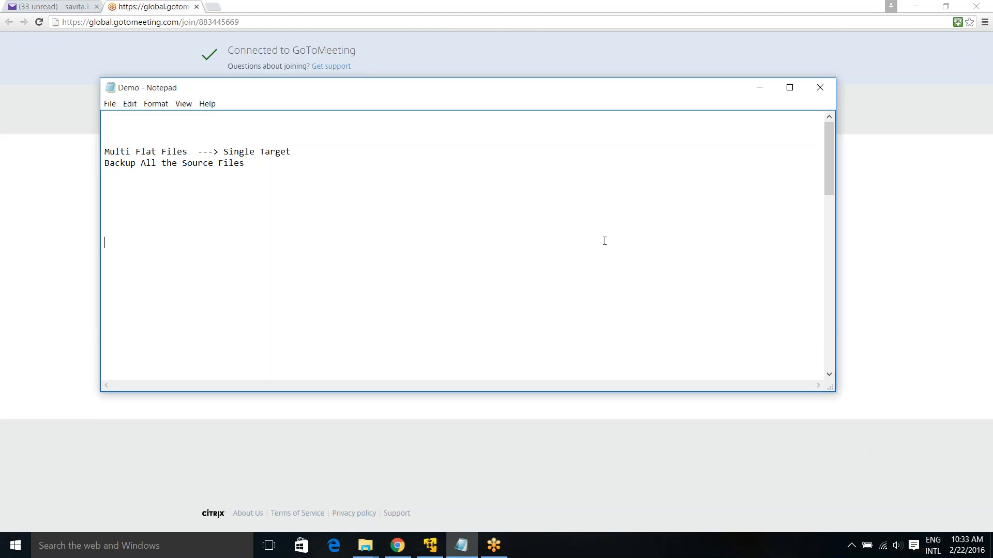
pyautogui.press('Delete')
pyautogui.press('Delete')
pyautogui.press('Delete')
pyautogui.press('Delete')
pyautogui.press('Delete')
pyautogui.press('Delete')
pyautogui.press('Delete')
pyautogui.press('Delete')
pyautogui.press('Delete')
pyautogui.press('Delete')
pyautogui.press('Delete')
pyautogui.press('Delete')
pyautogui.press('Delete')
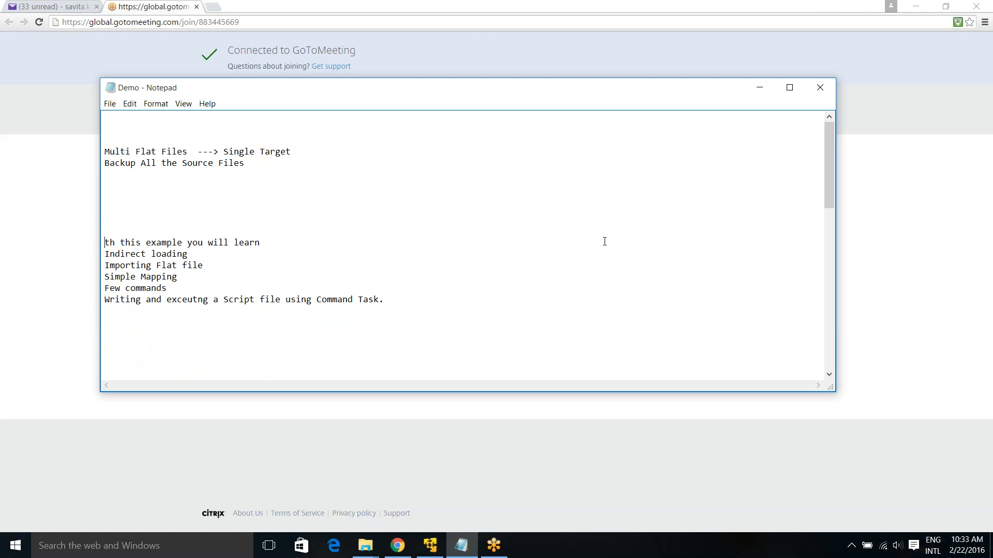
pyautogui.write('Wi')
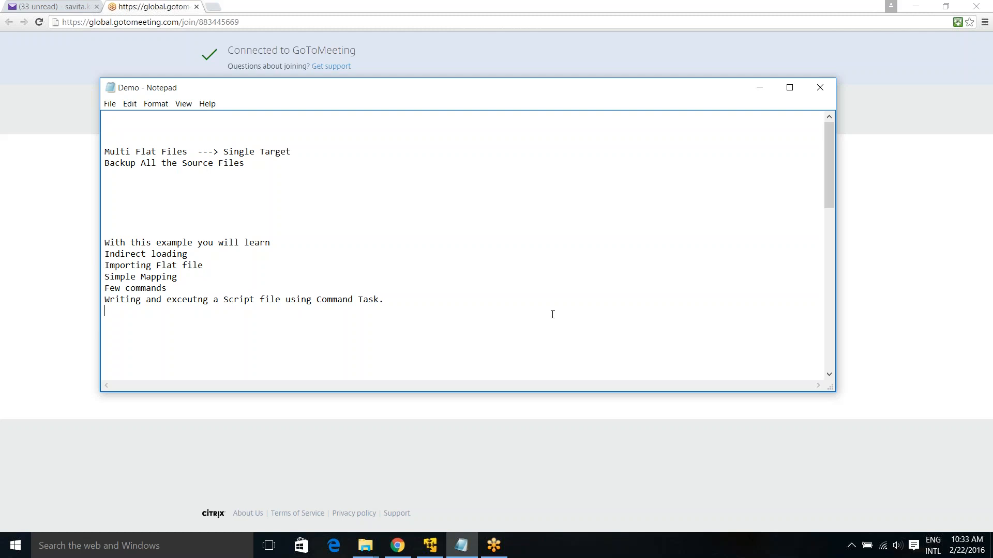
pyautogui.press('Delete')
pyautogui.press('Delete')
pyautogui.press('Delete')
pyautogui.press('Delete')
pyautogui.press('Delete')
pyautogui.press('Delete')
pyautogui.press('Delete')
pyautogui.press('Delete')
pyautogui.press('Delete')
pyautogui.press('Delete')
pyautogui.press('Delete')
pyautogui.press('Delete')
pyautogui.press('Delete')
pyautogui.press('Delete')
pyautogui.press('Delete')
pyautogui.press('Delete')
pyautogui.press('Delete')
pyautogui.press('Delete')
pyautogui.press('Delete')
pyautogui.press('Delete')
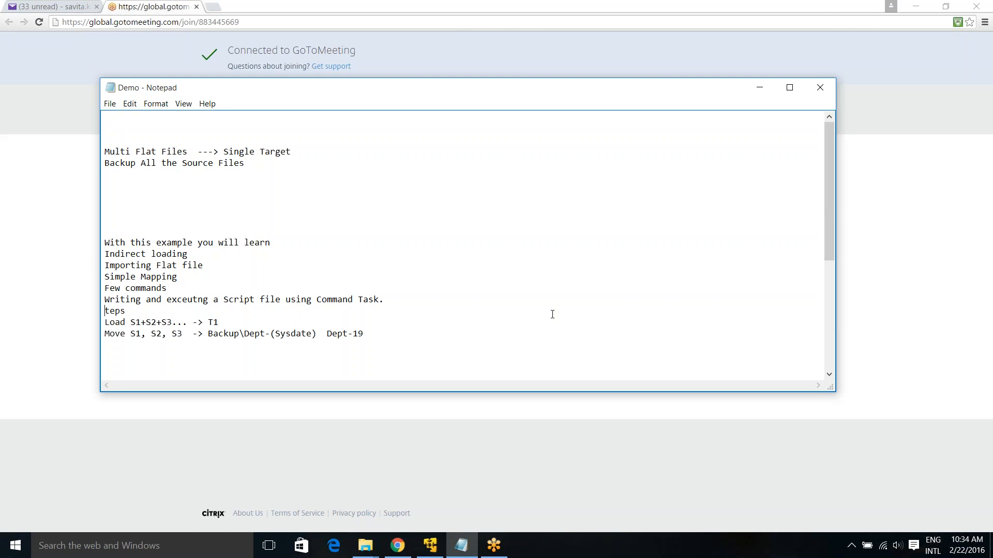
pyautogui.press('Return')
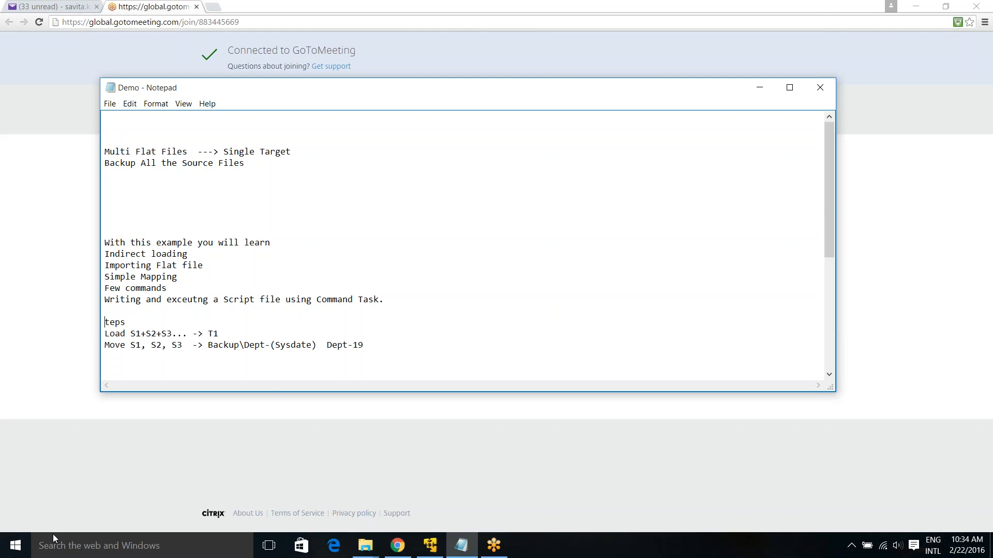
# Highlight S1+S2+S3 and T1 in the Load step, then the Move step's sources and Dept- folder name
pyautogui.moveTo(130, 335); pyautogui.dragTo(174, 333)
pyautogui.moveTo(207, 334); pyautogui.dragTo(227, 334)
pyautogui.click(163, 352)
pyautogui.moveTo(130, 345); pyautogui.dragTo(262, 345)
pyautogui.click(258, 348)
pyautogui.moveTo(325, 345); pyautogui.dragTo(353, 345)
# Change the backup folder example from Dept-19 to Dept-21, then bring up the Backup folder window
pyautogui.click(390, 339)
pyautogui.write('21_MultiInputFiles')
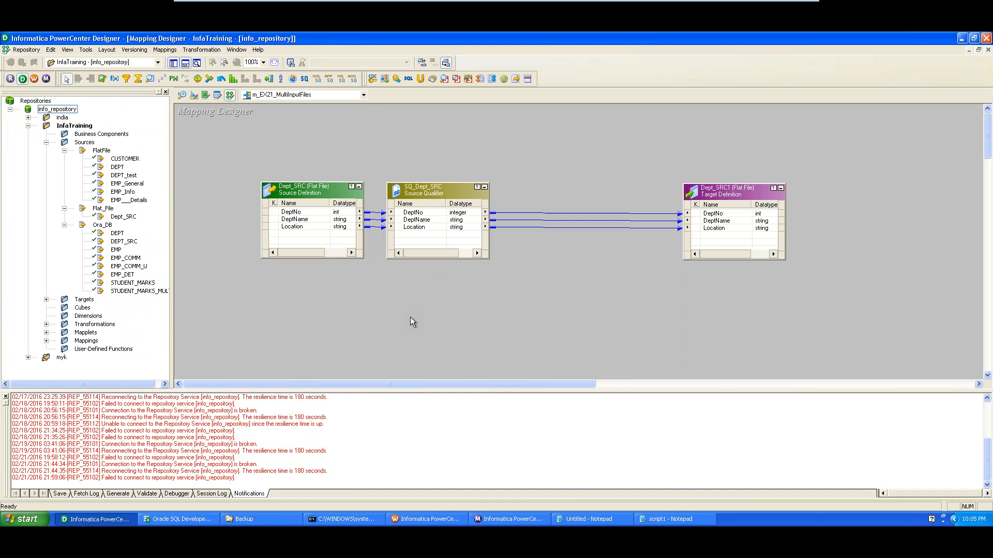
pyautogui.click(265, 521)
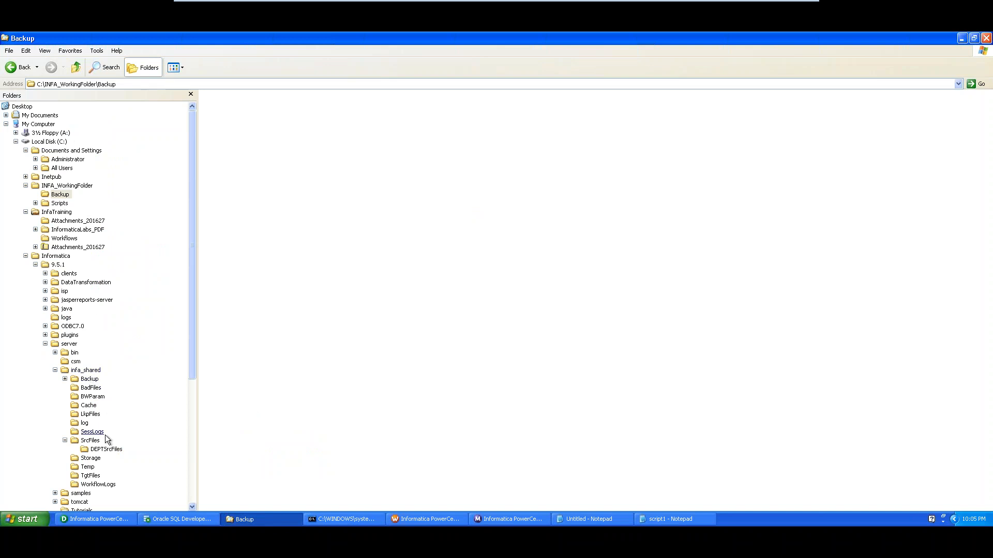
# Open the DEPTSrcFiles folder and highlight its name in the address path
pyautogui.click(106, 449)
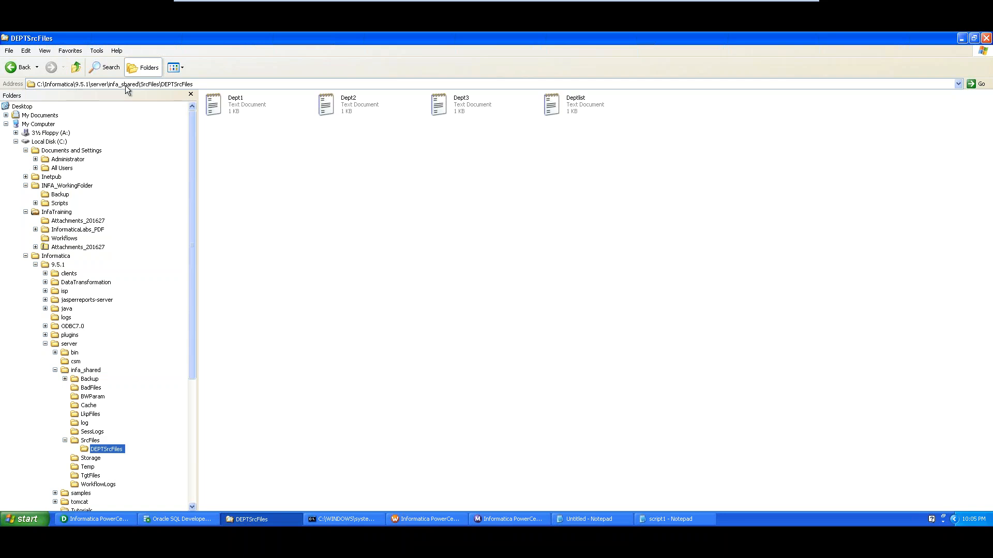
pyautogui.click(195, 85)
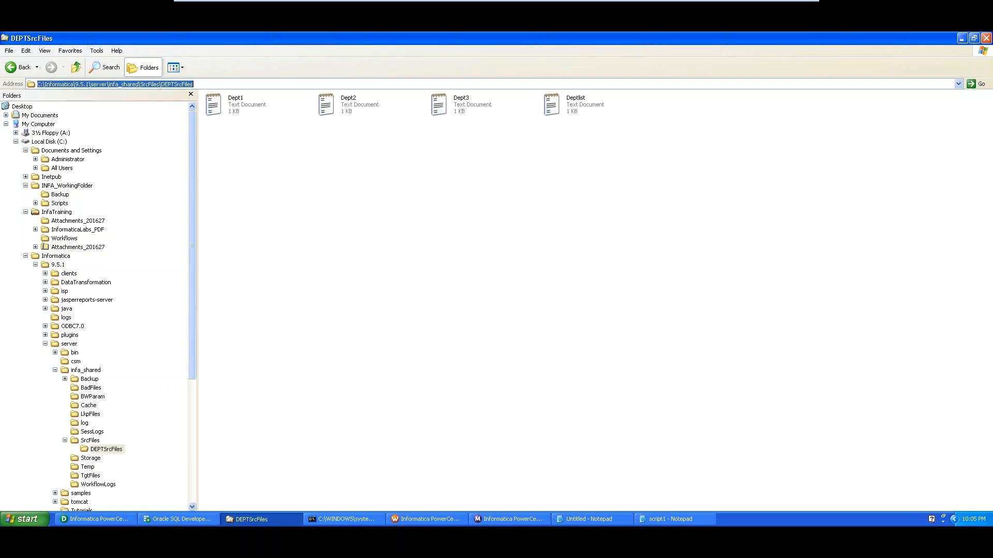
pyautogui.click(179, 84)
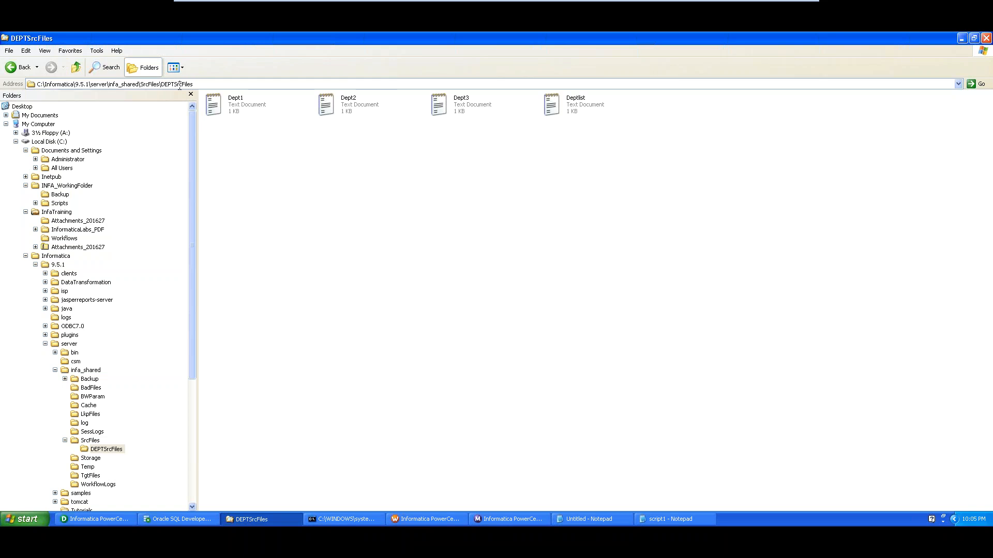
pyautogui.moveTo(165, 84); pyautogui.dragTo(195, 82)
# Open Deptlist to show its three file names, then pick out Dept1, Dept2 and Dept3 in the folder
pyautogui.doubleClick(588, 103)
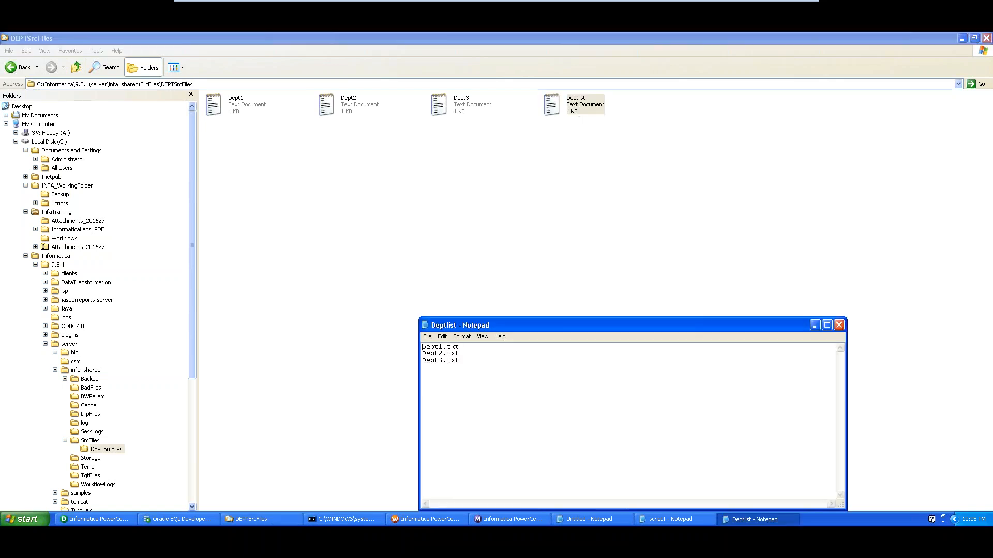
pyautogui.moveTo(468, 365); pyautogui.dragTo(420, 345)
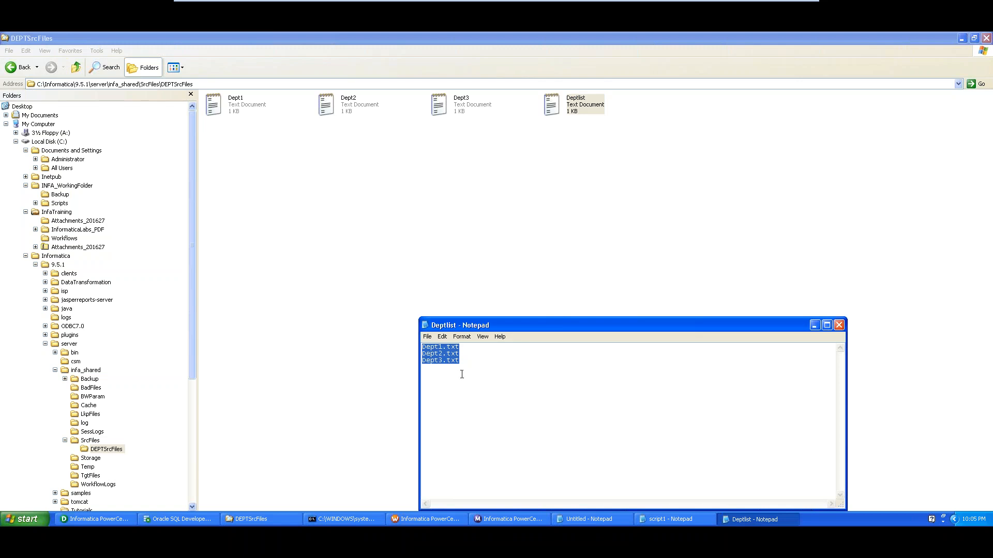
pyautogui.click(349, 178)
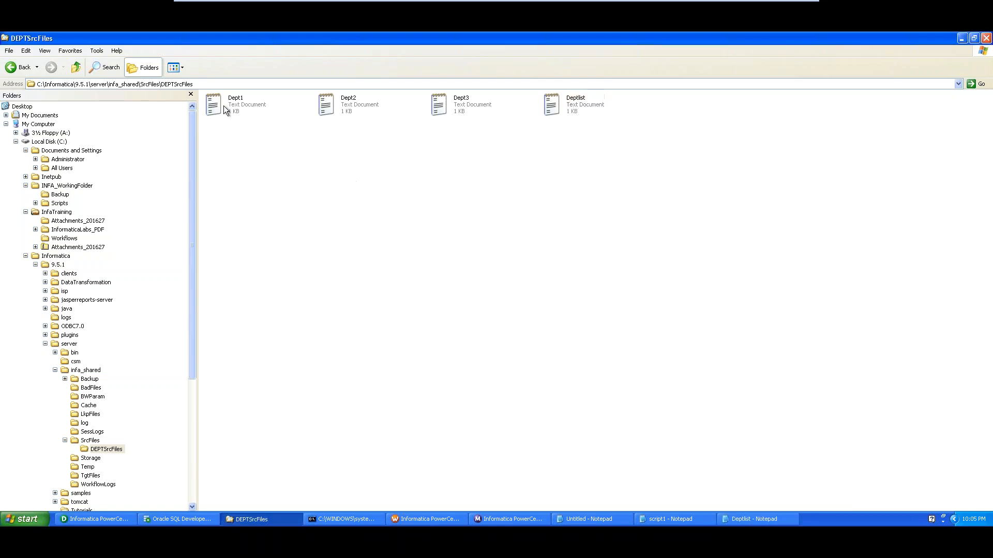
pyautogui.click(223, 106)
pyautogui.click(345, 112)
pyautogui.click(459, 107)
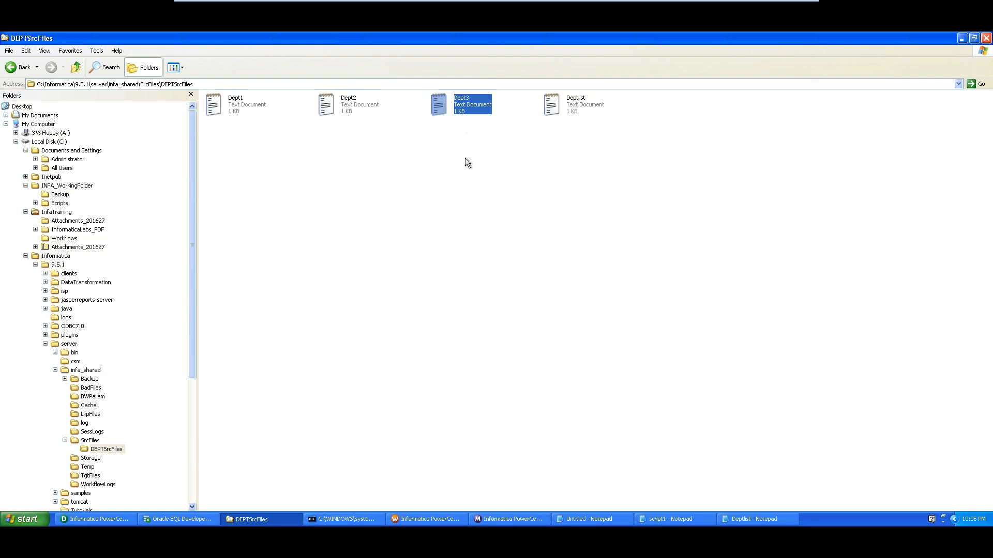
# Open Dept1, Dept2 and Dept3 in Notepad and arrange them alongside Deptlist
pyautogui.doubleClick(233, 107)
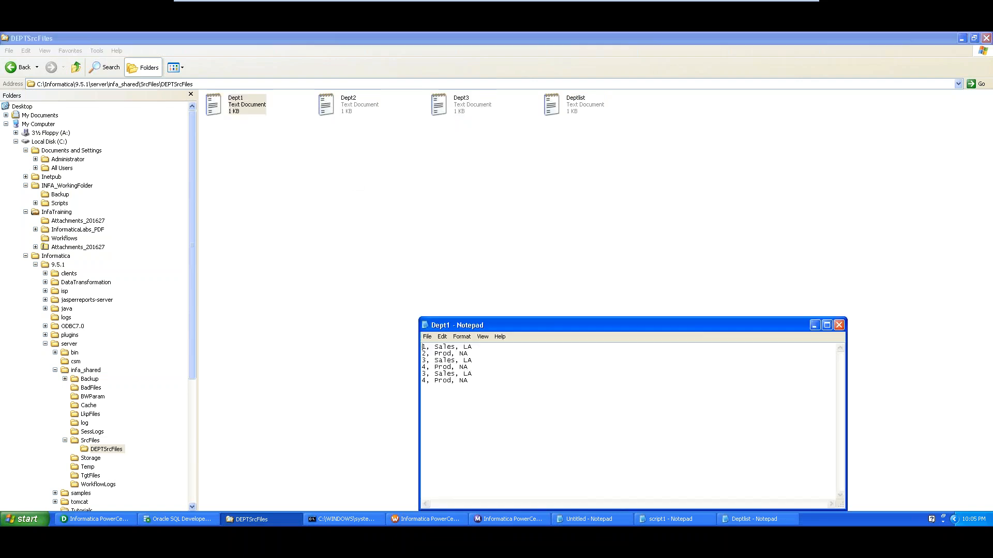
pyautogui.moveTo(502, 326); pyautogui.dragTo(215, 150)
pyautogui.doubleClick(343, 109)
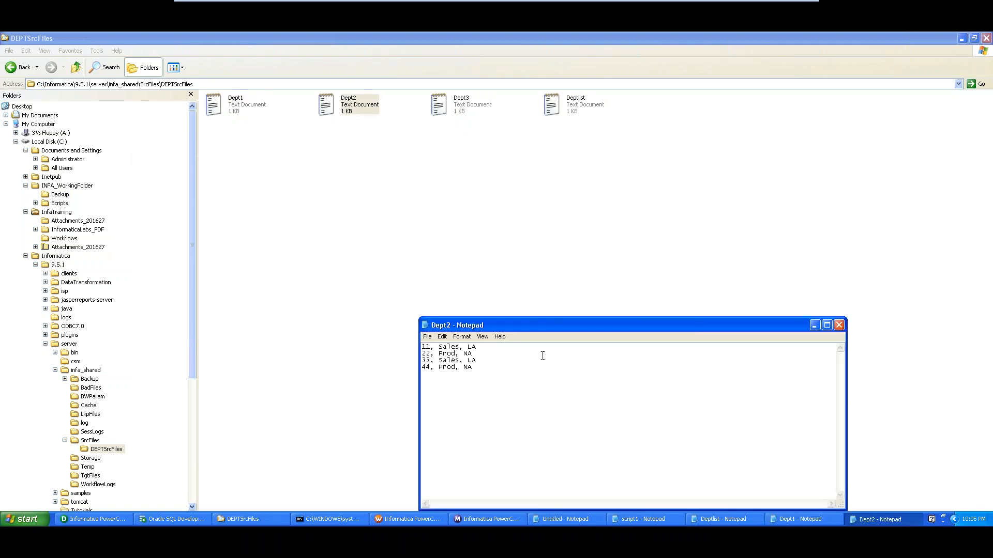
pyautogui.moveTo(532, 330); pyautogui.dragTo(361, 207)
pyautogui.doubleClick(448, 106)
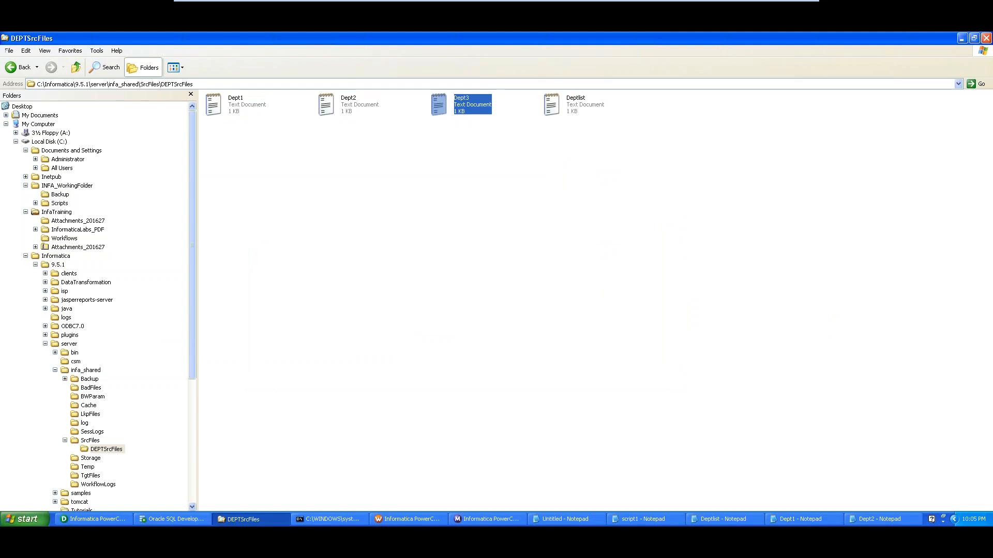
pyautogui.moveTo(547, 325); pyautogui.dragTo(473, 225)
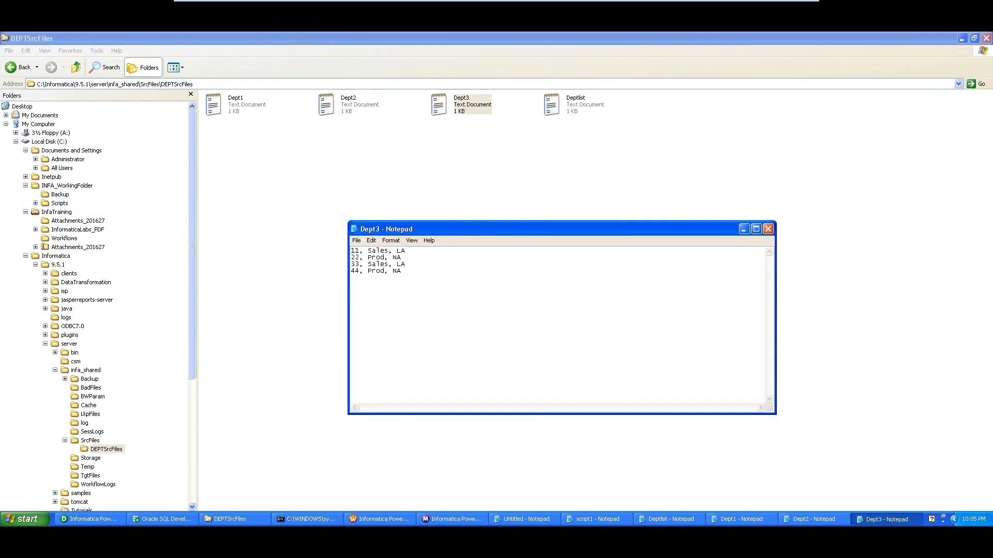
pyautogui.click(672, 520)
pyautogui.click(740, 519)
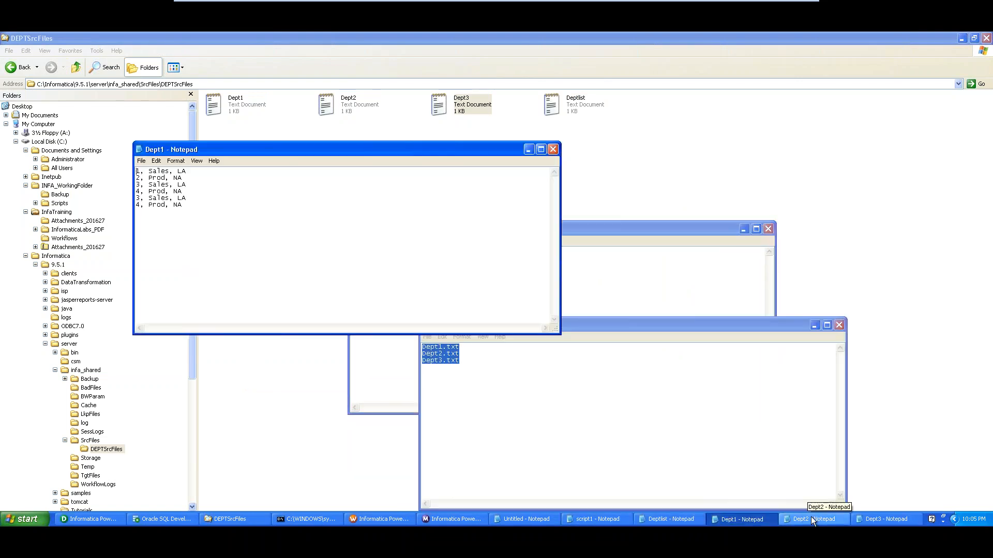
pyautogui.click(813, 520)
pyautogui.click(887, 519)
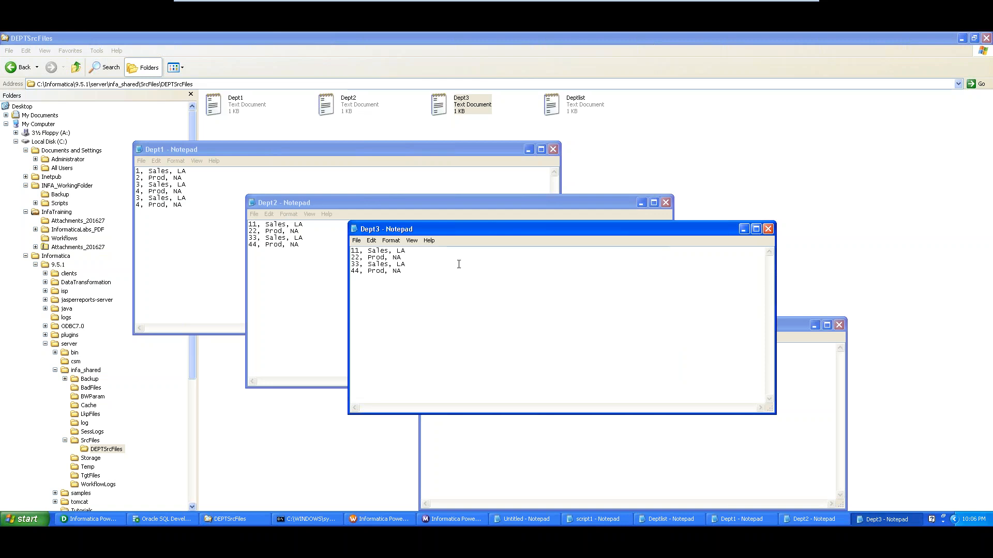
# Change Dept3's first row from 11 to 44 and its fourth row to 144
pyautogui.write('44')
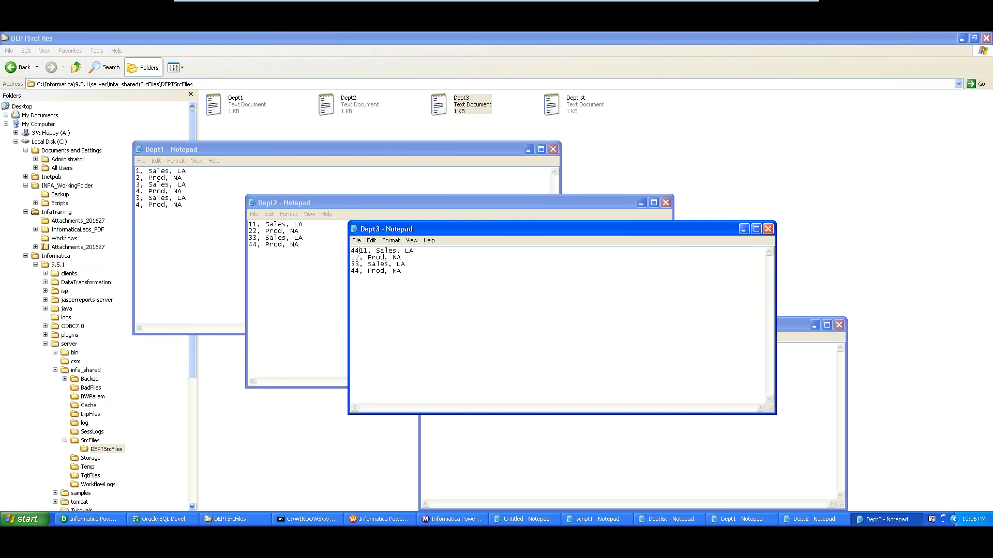
pyautogui.press('Delete')
pyautogui.press('Delete')
pyautogui.click(352, 271)
pyautogui.write('1')
# Bring Deptlist to the front and highlight its three listed file names
pyautogui.click(594, 467)
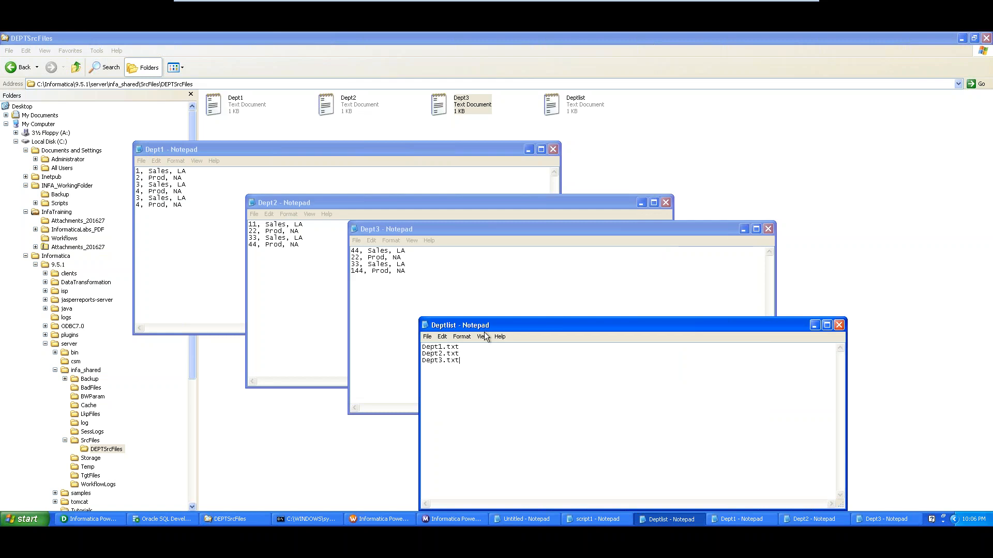
pyautogui.moveTo(463, 362); pyautogui.dragTo(419, 345)
pyautogui.click(462, 361)
# Duplicate the Dept3 file in DEPTSrcFiles and rename the copy to Dept4
pyautogui.click(637, 122)
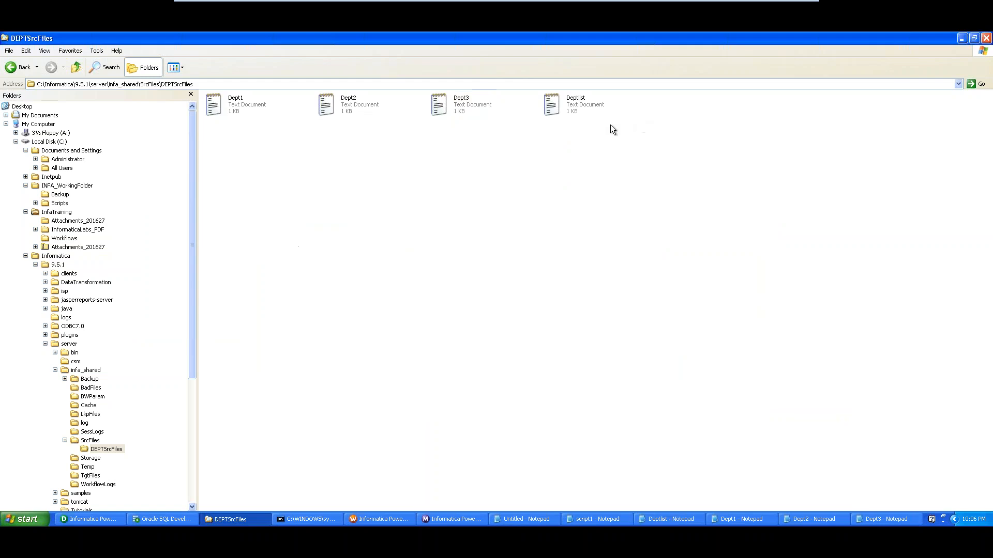
pyautogui.click(461, 107)
pyautogui.hotkey('ctrl', 'c')
pyautogui.hotkey('ctrl', 'v')
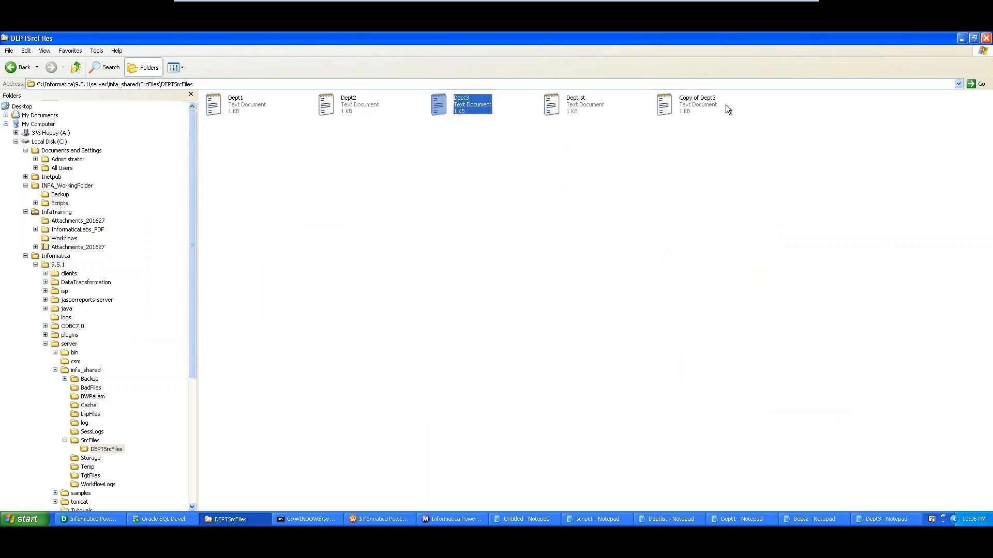
pyautogui.click(695, 99)
pyautogui.press('F2')
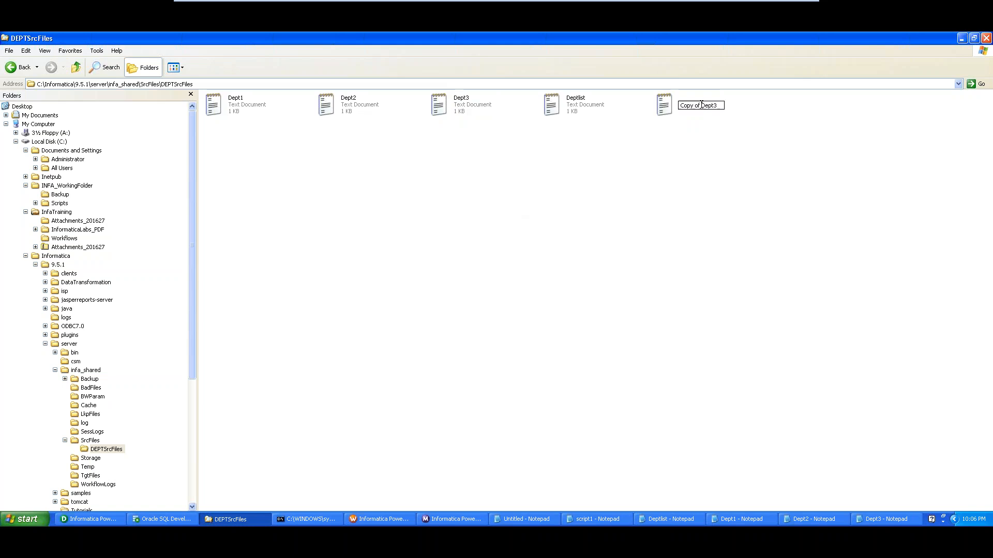
pyautogui.moveTo(700, 106); pyautogui.dragTo(676, 116)
pyautogui.press('Delete')
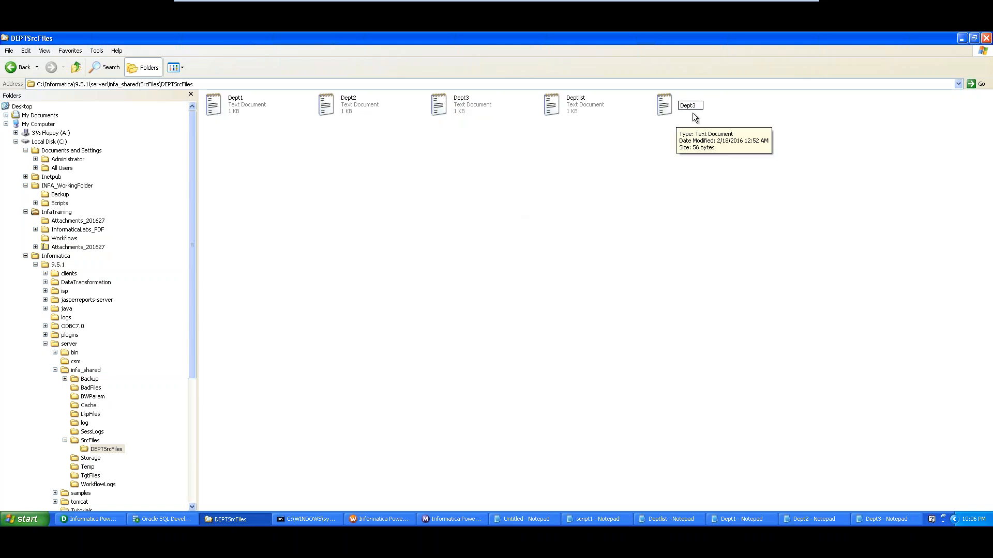
pyautogui.write('_')
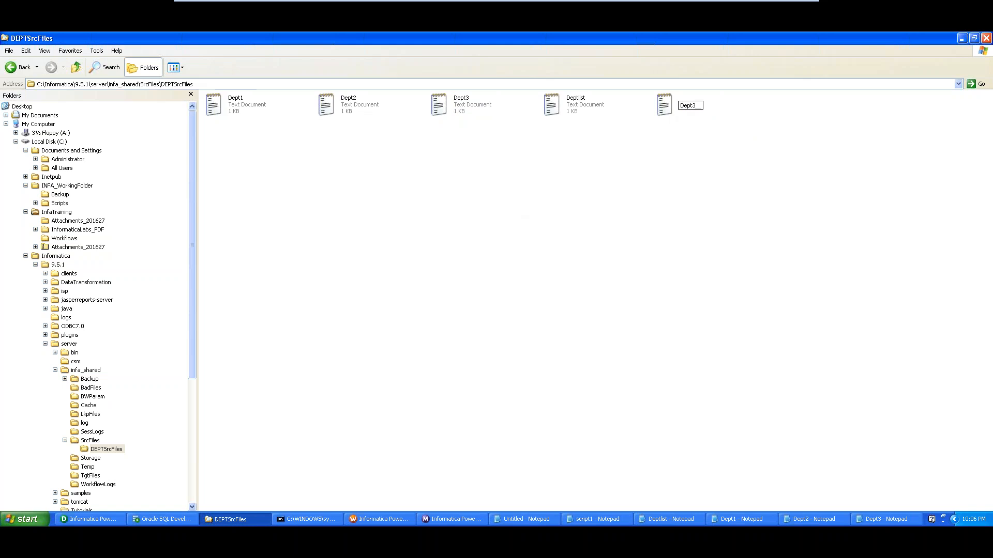
pyautogui.write('4')
pyautogui.press('Return')
# Edit Dept4's first three rows with the values 1, 2 and 34, then save it
pyautogui.doubleClick(680, 104)
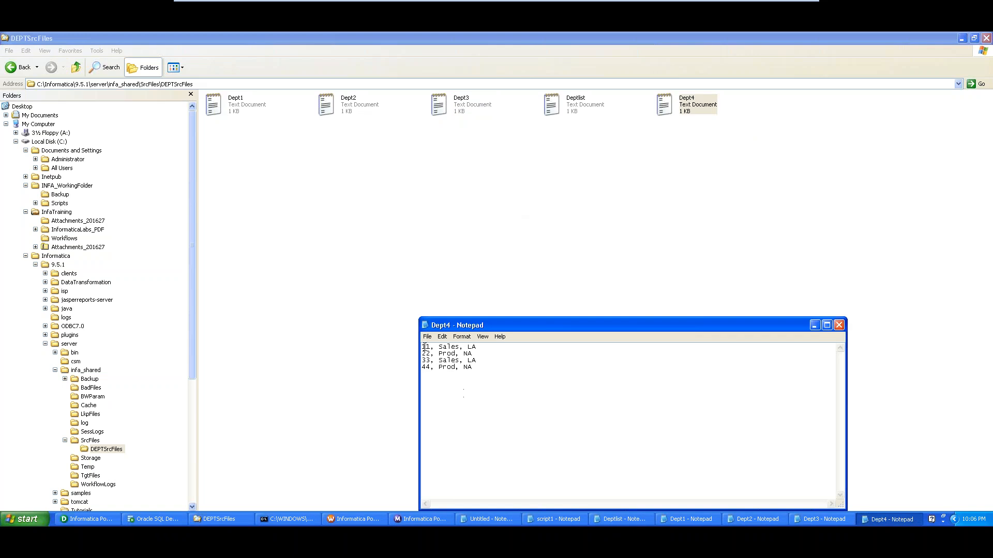
pyautogui.write('1')
pyautogui.click(425, 356)
pyautogui.write('2')
pyautogui.click(428, 359)
pyautogui.write('3')
pyautogui.write('4')
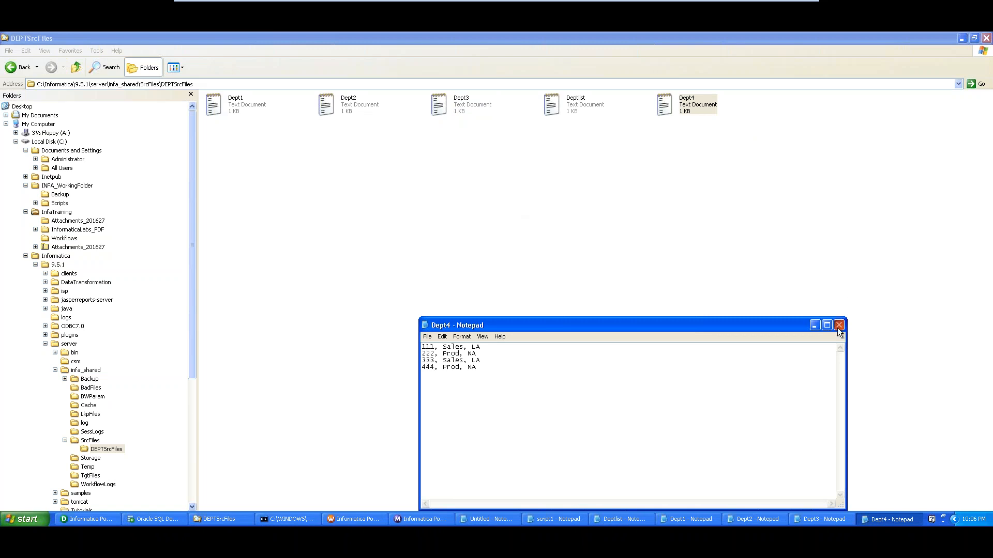
pyautogui.click(839, 324)
pyautogui.click(455, 306)
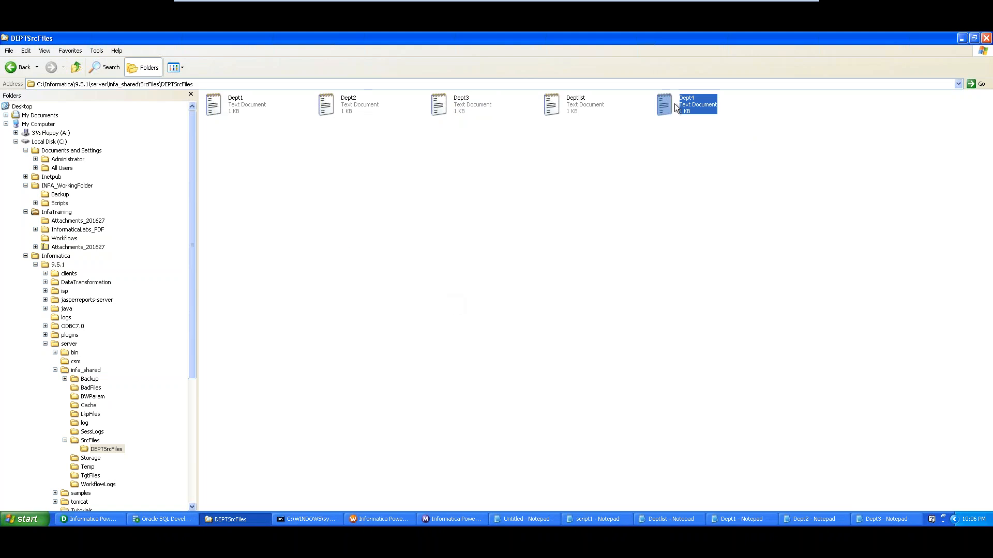
# Add a Dept4.txt line to Deptlist by copying the Dept3.txt line, then save it
pyautogui.doubleClick(581, 108)
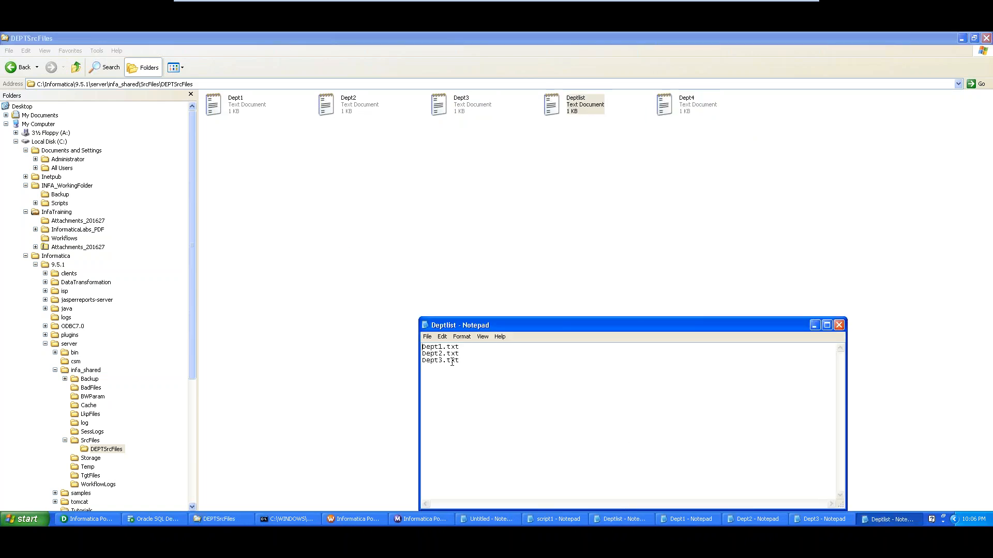
pyautogui.moveTo(459, 362); pyautogui.dragTo(388, 363)
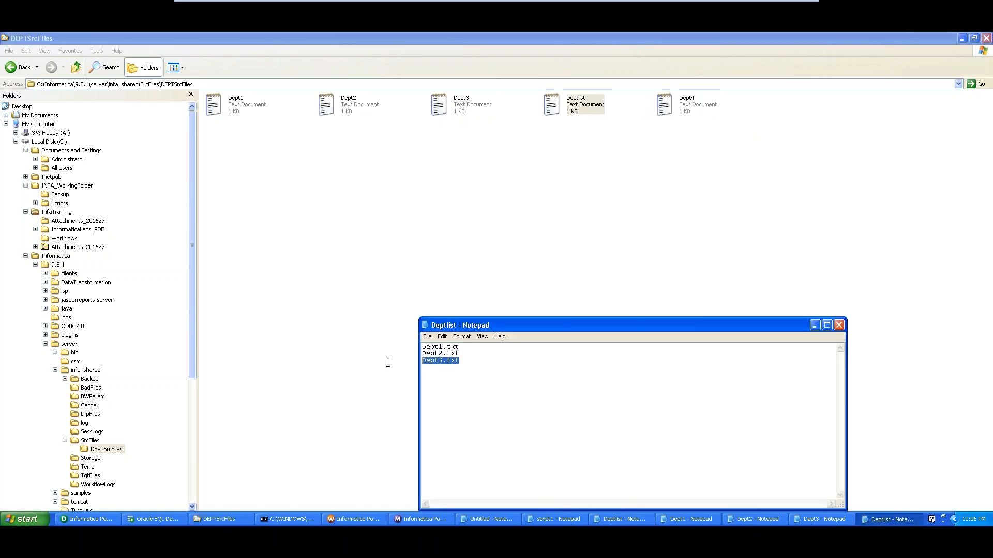
pyautogui.click(449, 375)
pyautogui.hotkey('ctrl', 'v')
pyautogui.moveTo(443, 362); pyautogui.dragTo(443, 367)
pyautogui.click(444, 364)
pyautogui.press('BackSpace')
pyautogui.write('4')
pyautogui.click(839, 325)
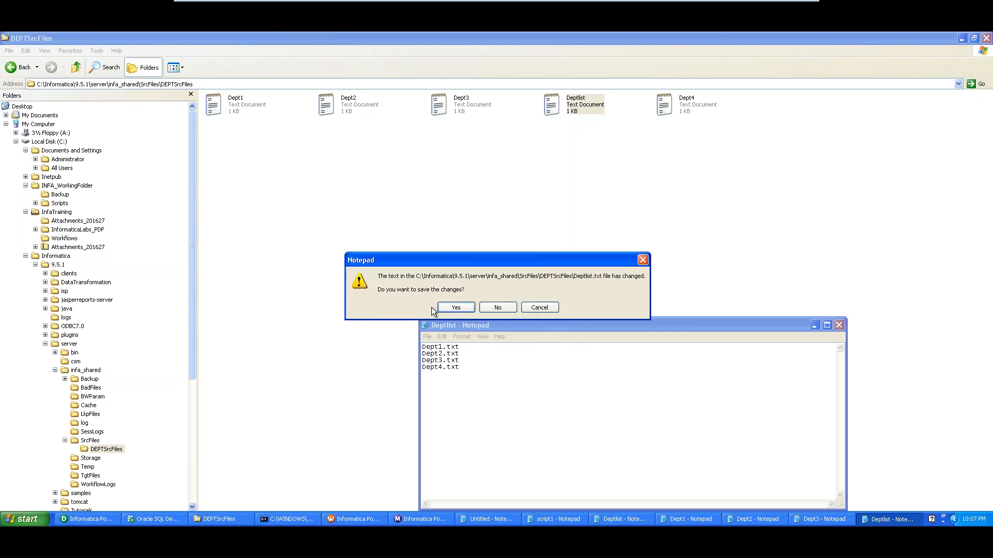
pyautogui.click(444, 307)
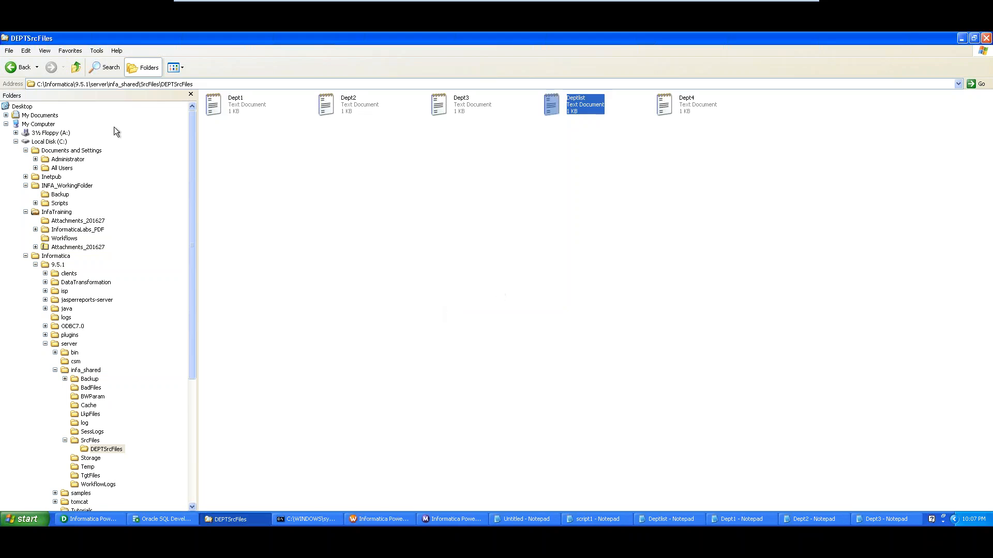
# Clear the file selection and return to Designer's m_EX21_MultiInputFiles mapping
pyautogui.click(327, 221)
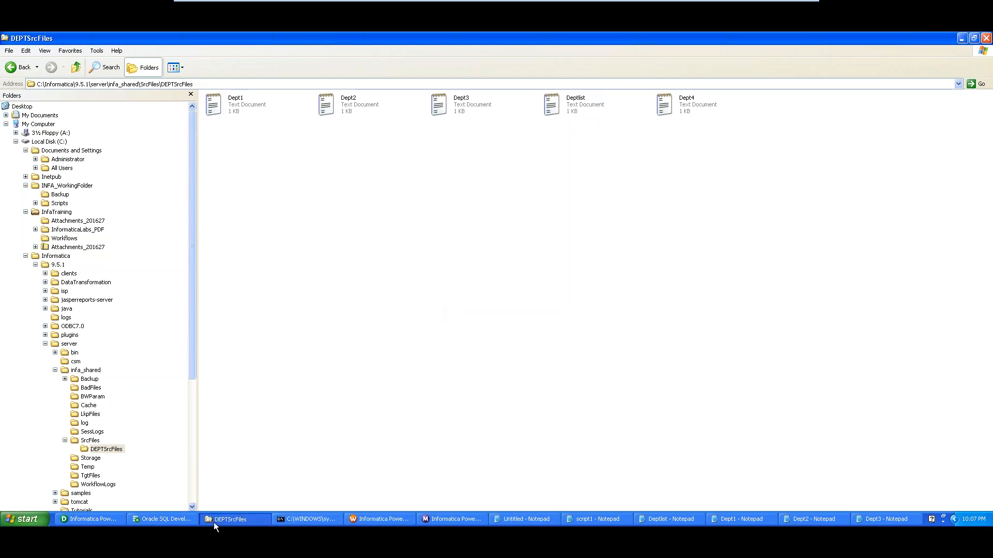
pyautogui.click(103, 519)
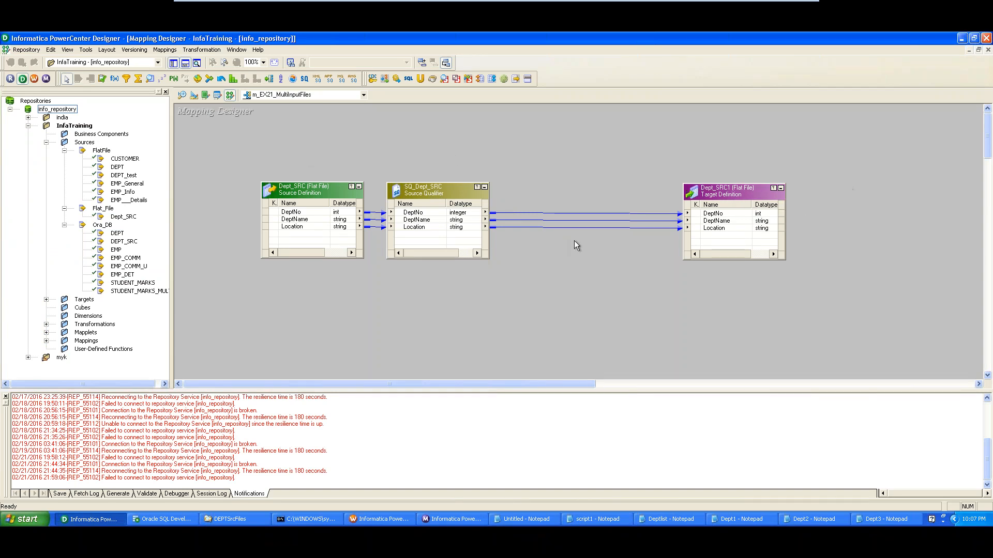
pyautogui.click(201, 49)
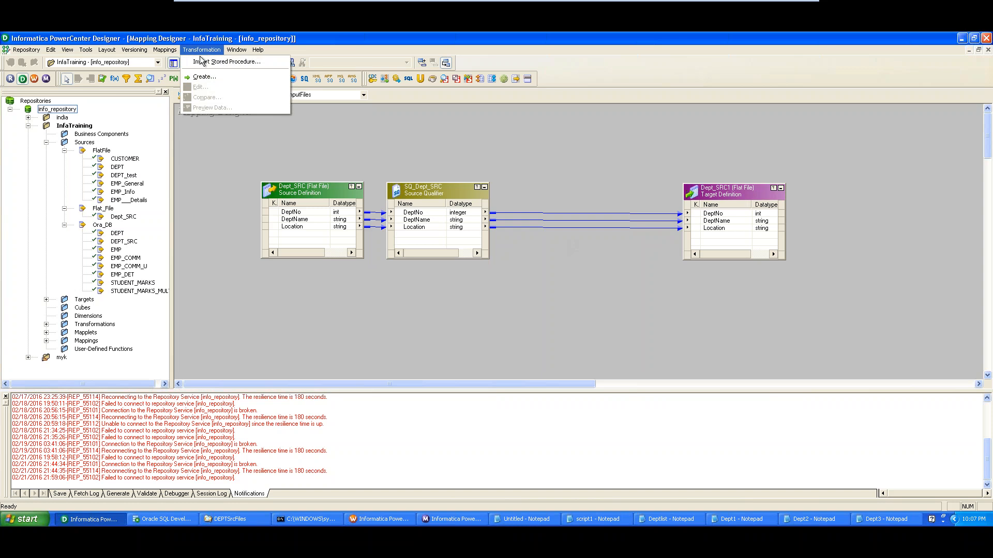
pyautogui.click(201, 77)
pyautogui.click(602, 234)
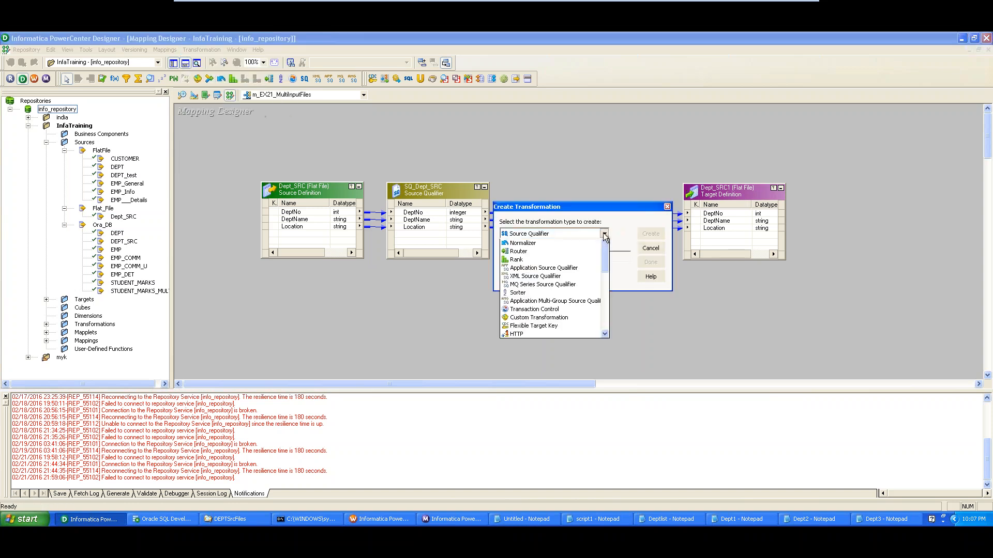
pyautogui.moveTo(607, 263)
pyautogui.mouseDown()
pyautogui.moveTo(604, 326)
pyautogui.moveTo(605, 254)
pyautogui.mouseUp()
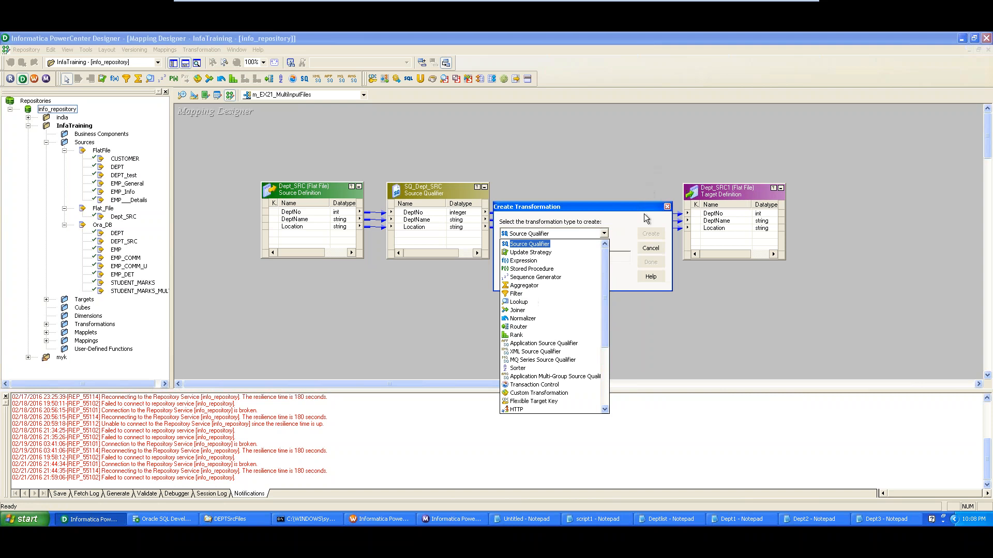
pyautogui.click(653, 251)
pyautogui.click(651, 249)
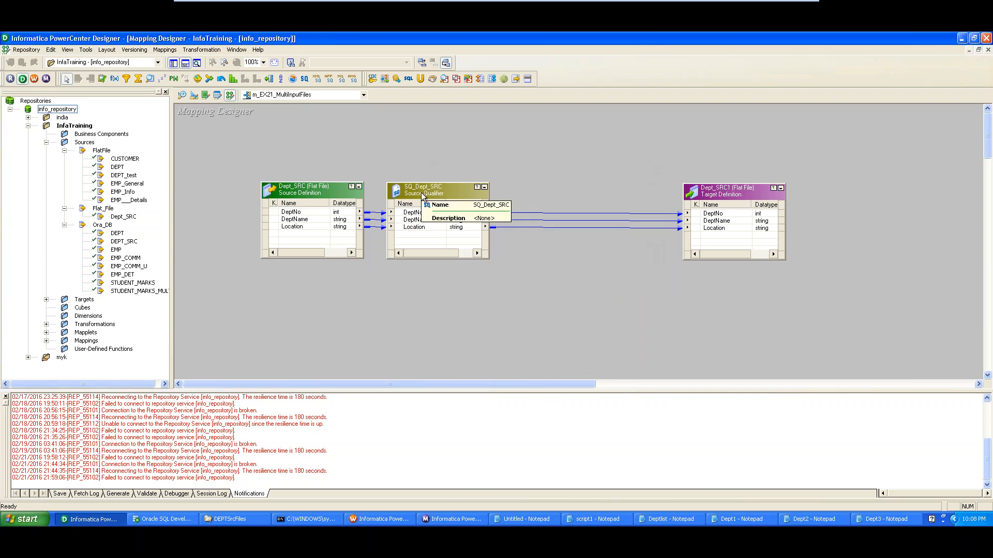
pyautogui.click(201, 49)
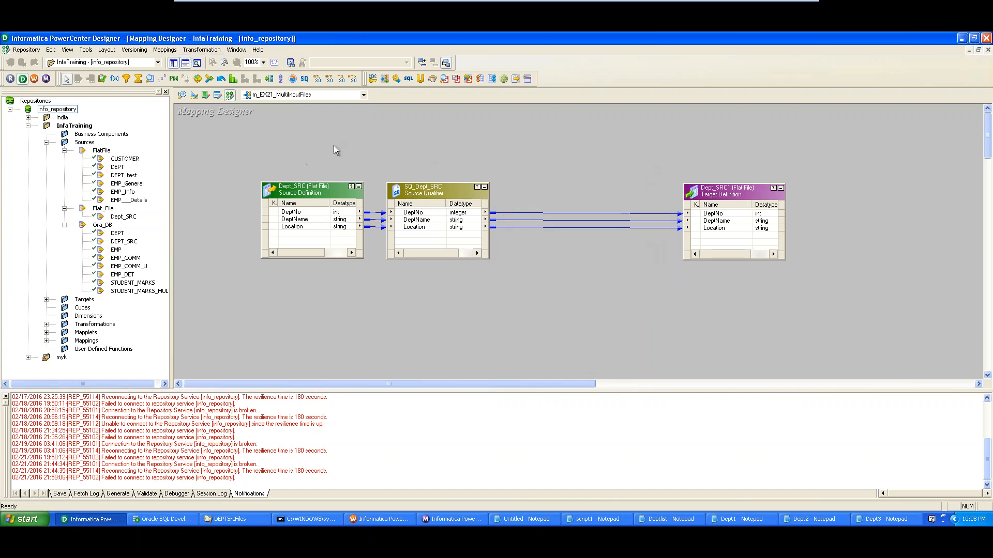
pyautogui.click(425, 198)
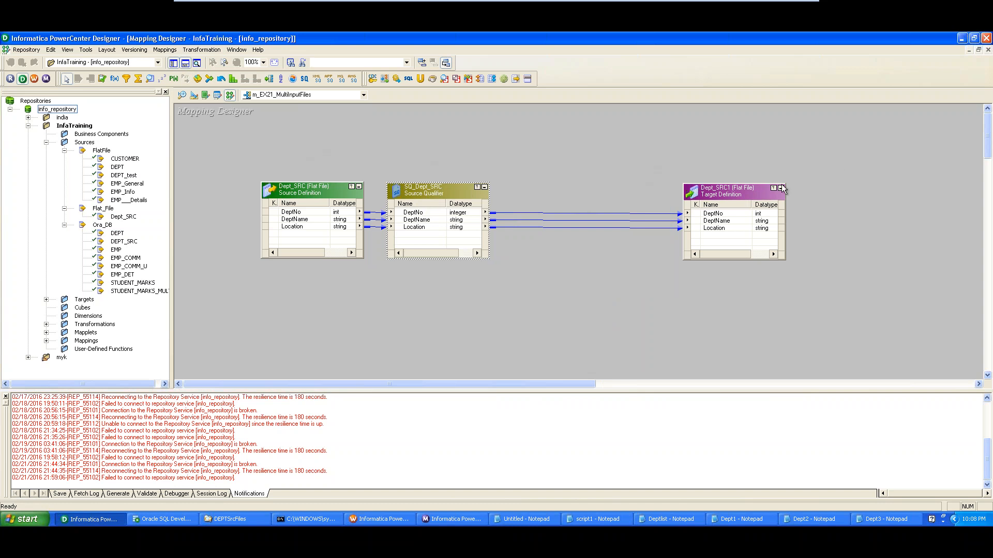
pyautogui.click(764, 193)
pyautogui.click(201, 49)
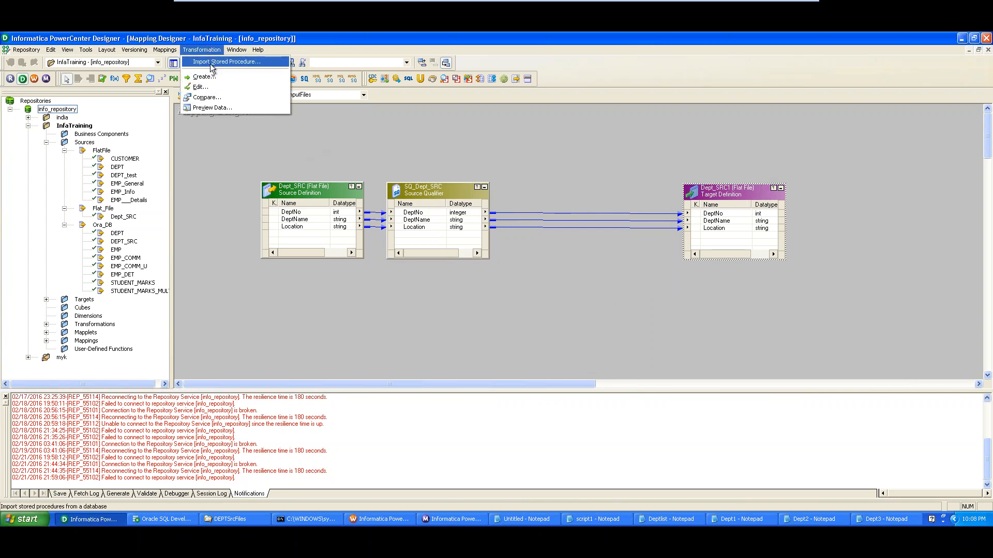
pyautogui.click(238, 157)
# In Source Analyzer, import from file, show All Files types, and open Dept1 from DEPTSrcFiles
pyautogui.click(183, 98)
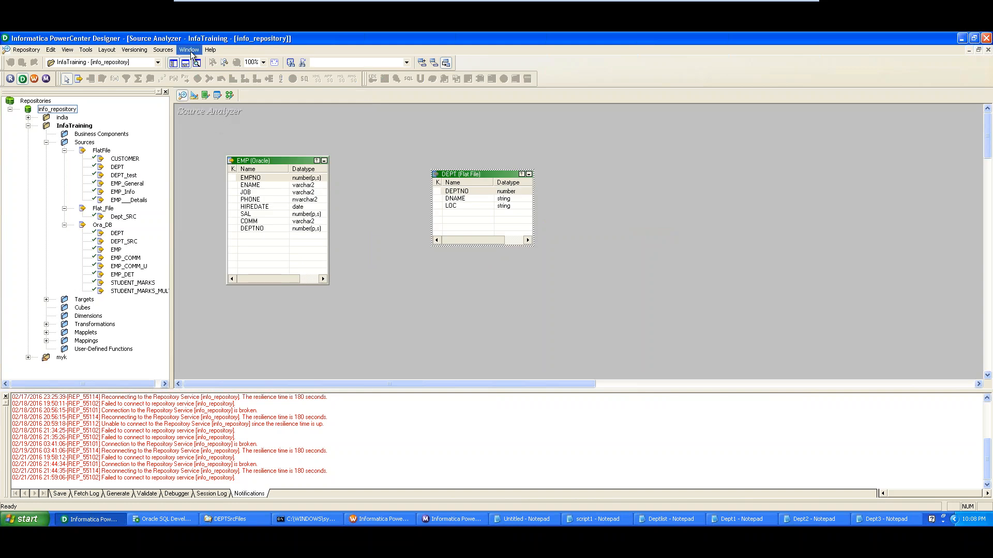
pyautogui.click(163, 49)
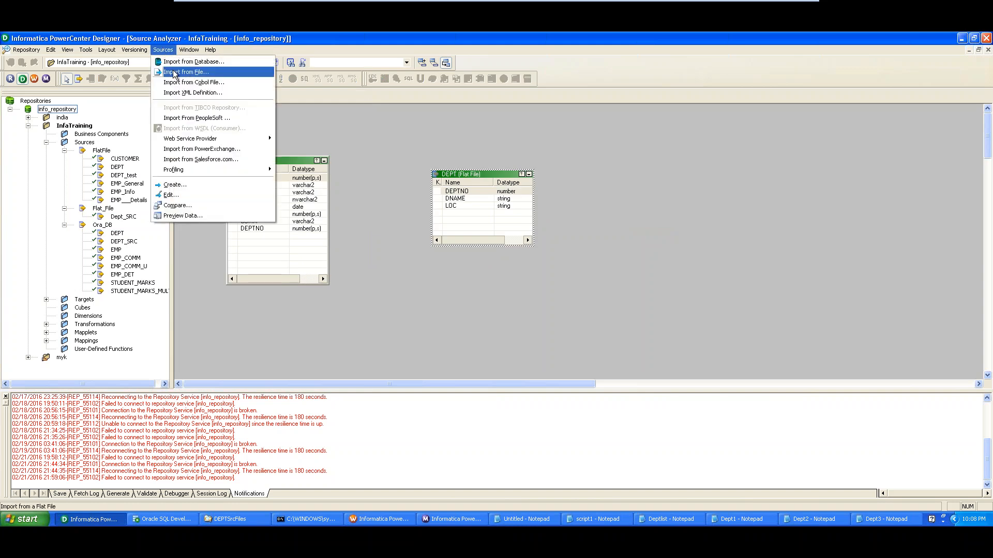
pyautogui.click(200, 77)
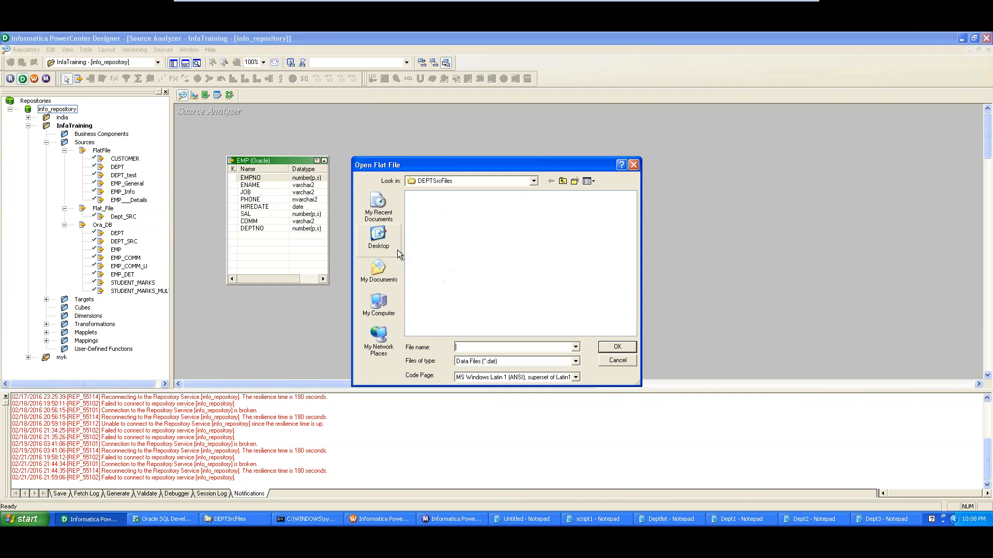
pyautogui.click(496, 362)
pyautogui.click(487, 376)
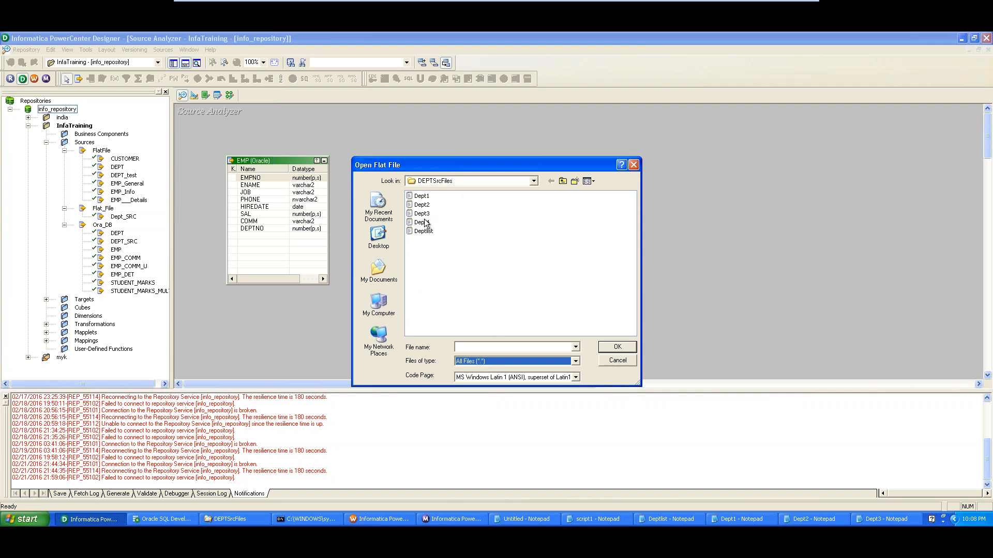
pyautogui.click(421, 196)
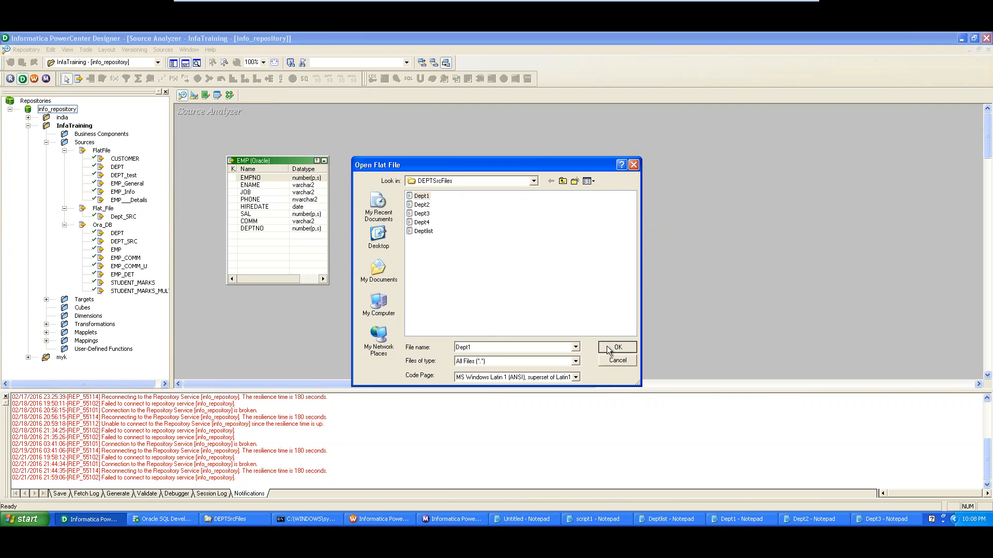
pyautogui.click(607, 346)
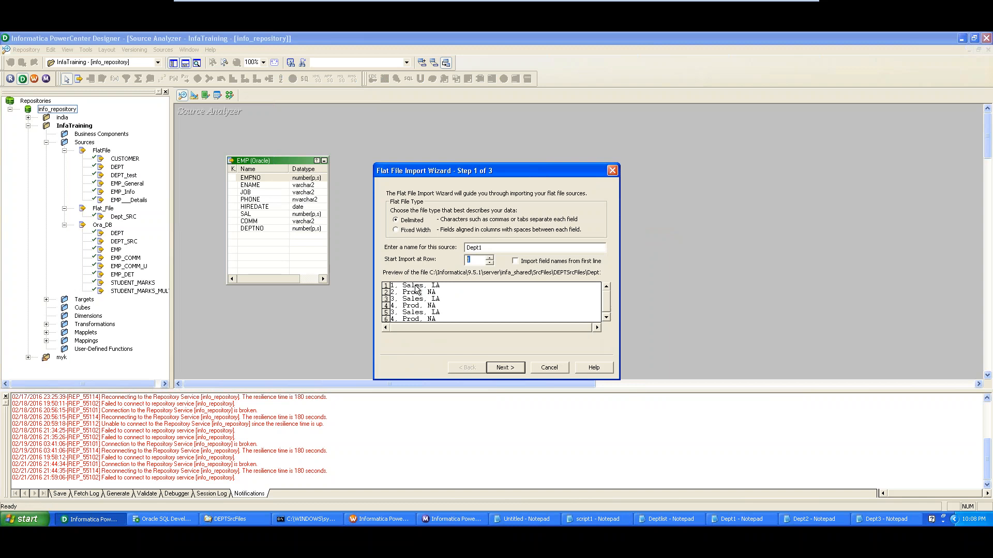
# Go through the wizard's delimiter page, keeping the Comma delimiter
pyautogui.click(500, 370)
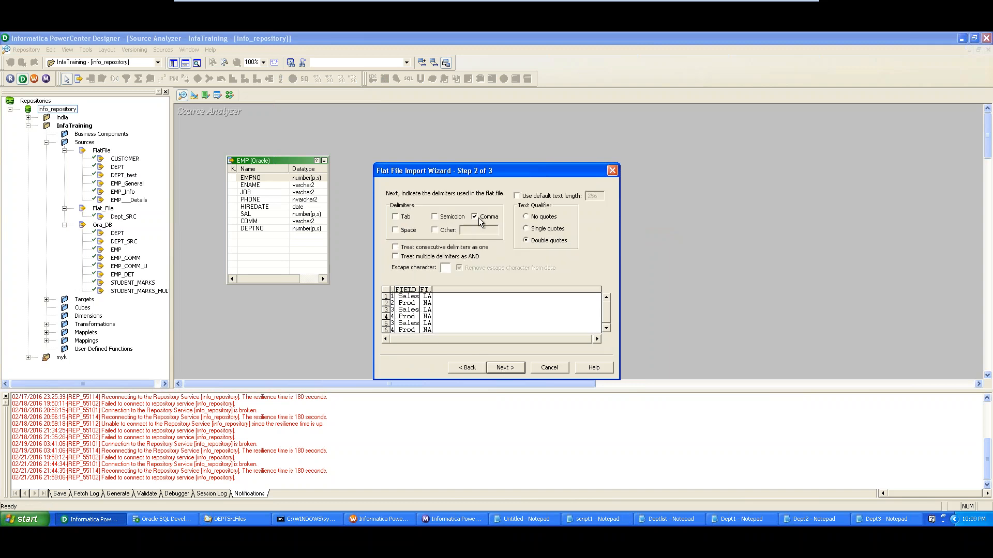
pyautogui.click(467, 367)
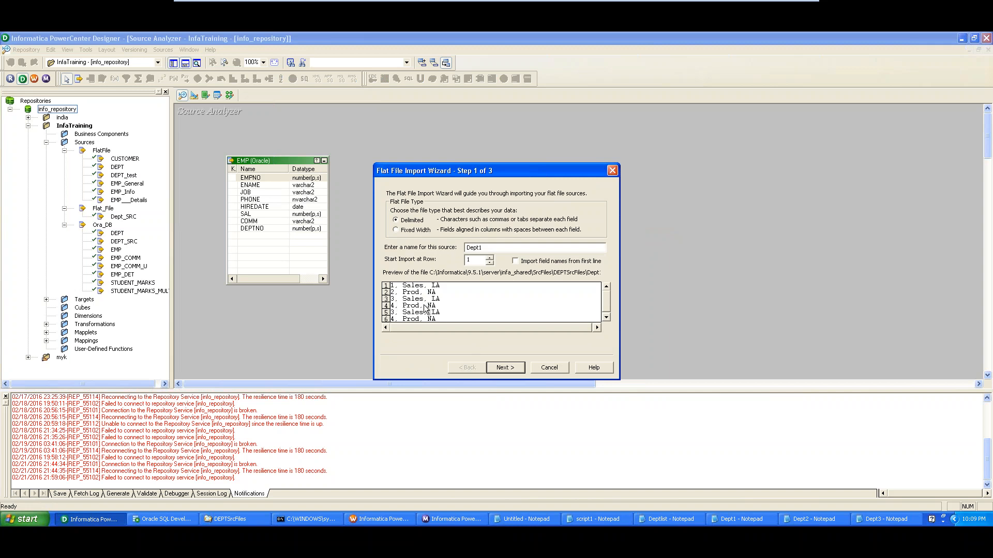
pyautogui.click(498, 366)
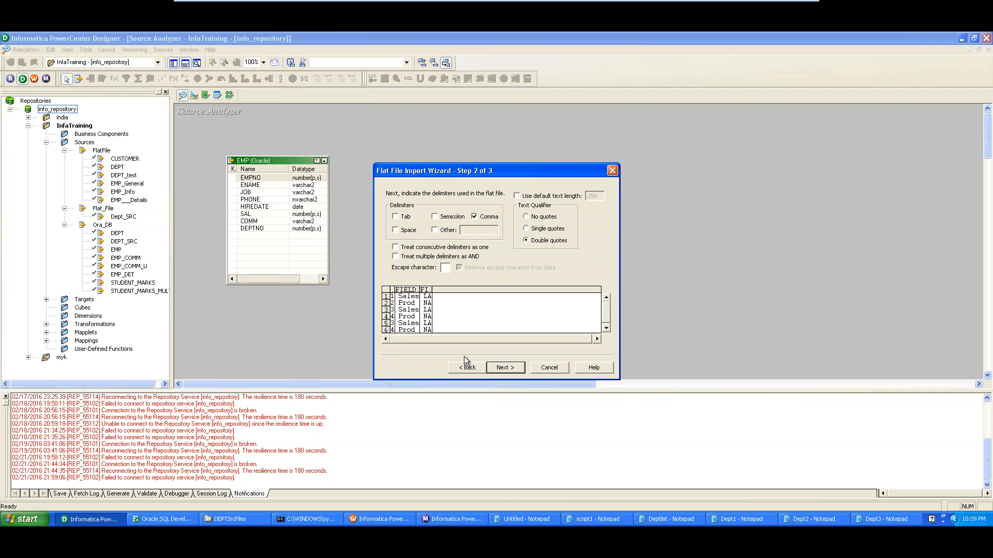
pyautogui.click(435, 230)
pyautogui.click(434, 230)
pyautogui.click(505, 368)
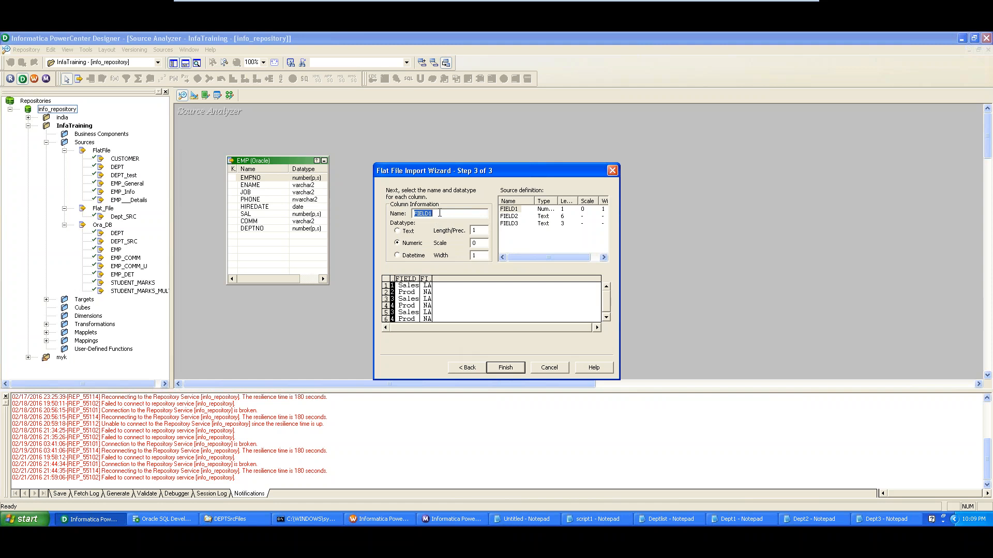
# Name the three columns DEPTNO, NAME and LOC and finish creating the Dept1 source
pyautogui.write('DEPTNO')
pyautogui.click(522, 217)
pyautogui.doubleClick(427, 214)
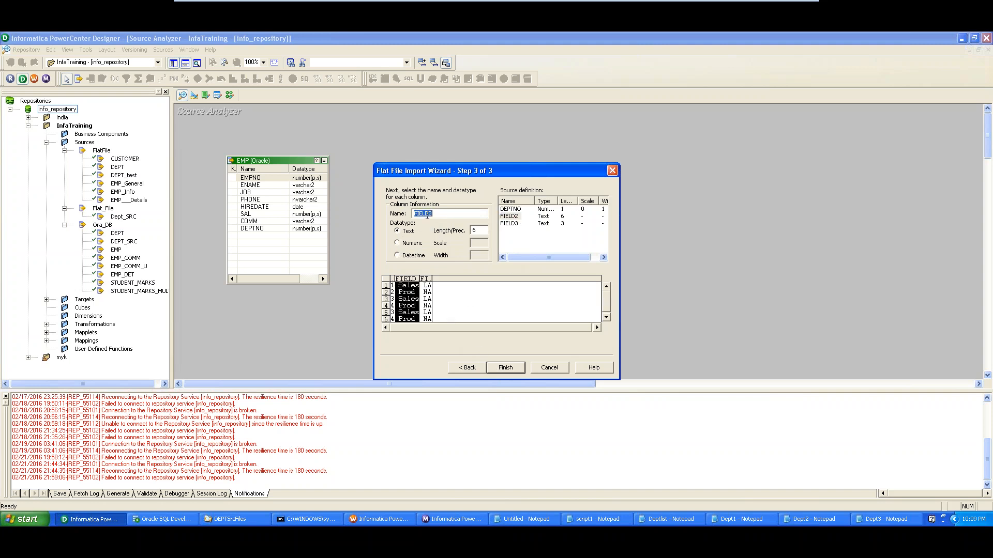
pyautogui.write('NAME')
pyautogui.click(510, 223)
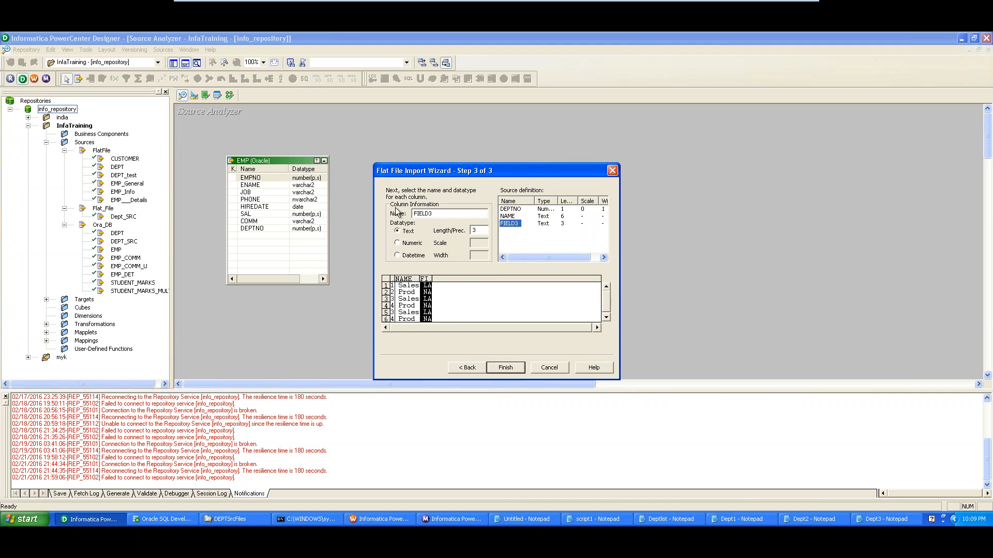
pyautogui.doubleClick(424, 213)
pyautogui.write('LOC')
pyautogui.click(504, 368)
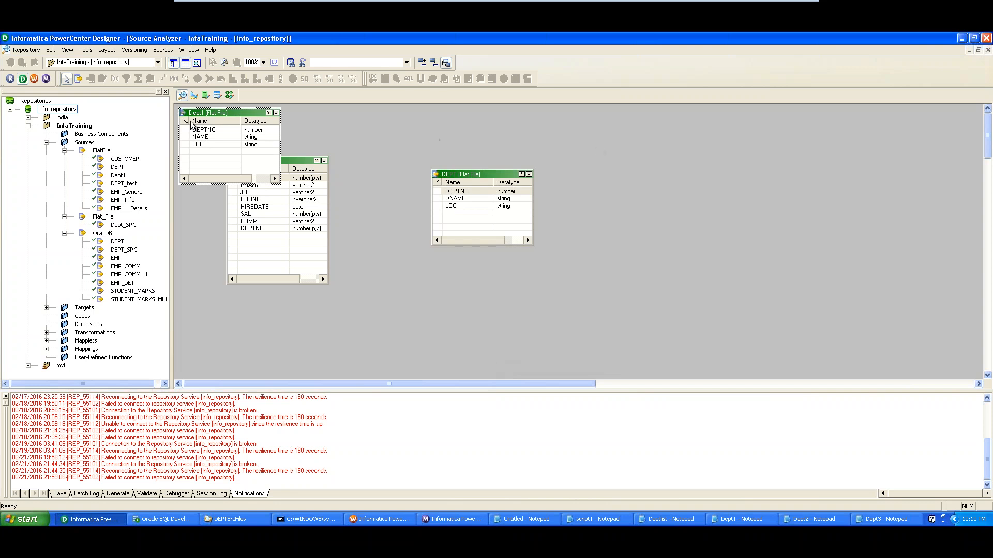
# Move the Dept1 table right, then shift Dept_SRC, SQ_Dept_SRC and Dept_SRC1 higher in the mapping
pyautogui.moveTo(198, 112); pyautogui.dragTo(660, 146)
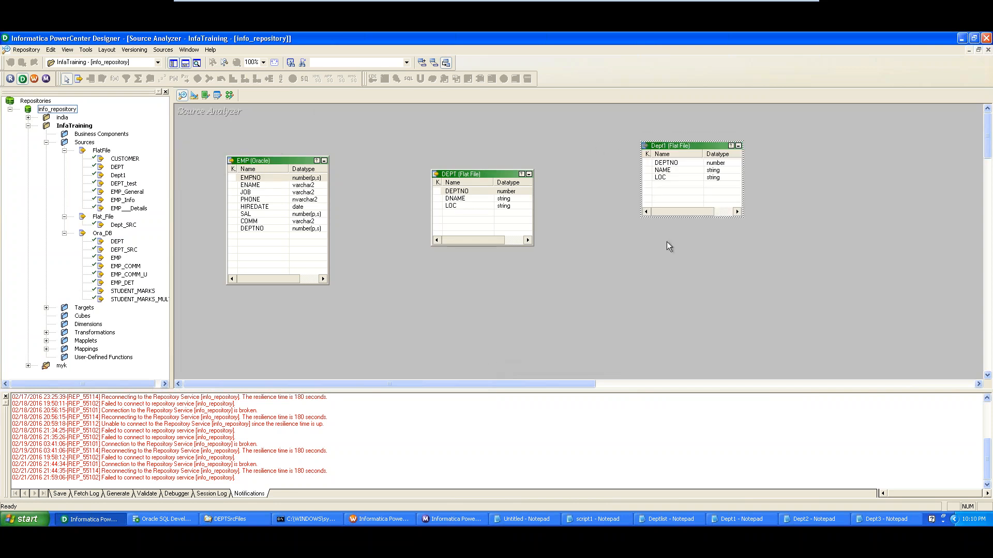
pyautogui.click(230, 96)
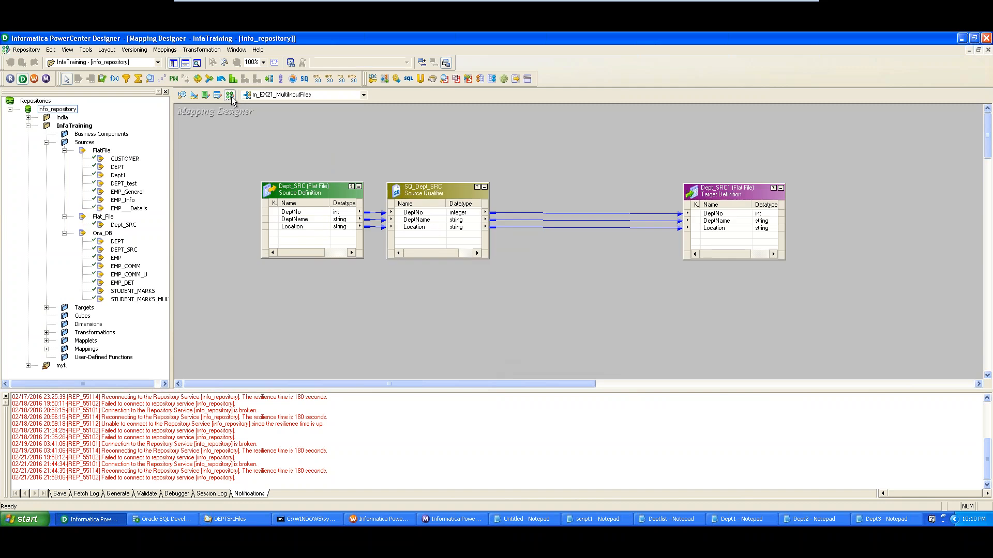
pyautogui.moveTo(307, 193); pyautogui.dragTo(263, 170)
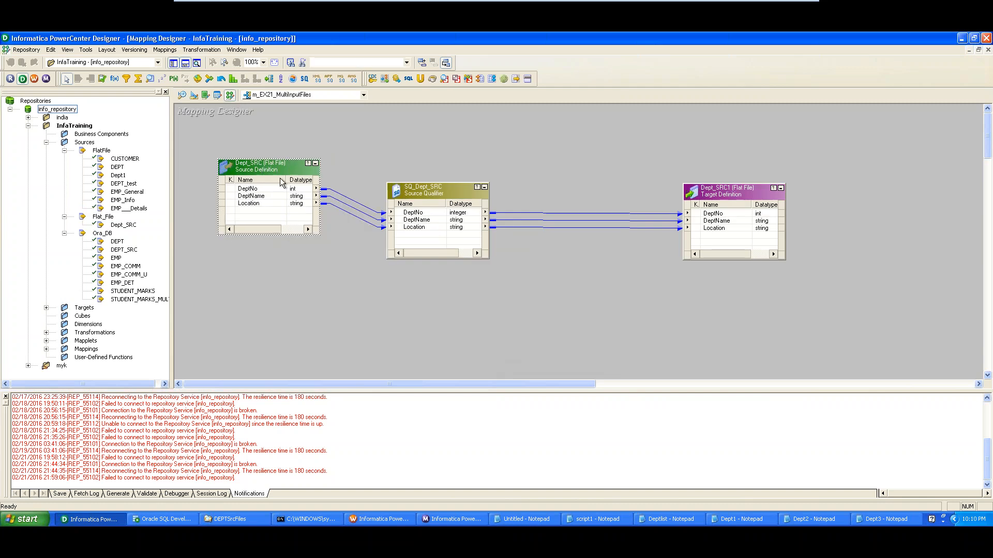
pyautogui.moveTo(433, 193); pyautogui.dragTo(459, 171)
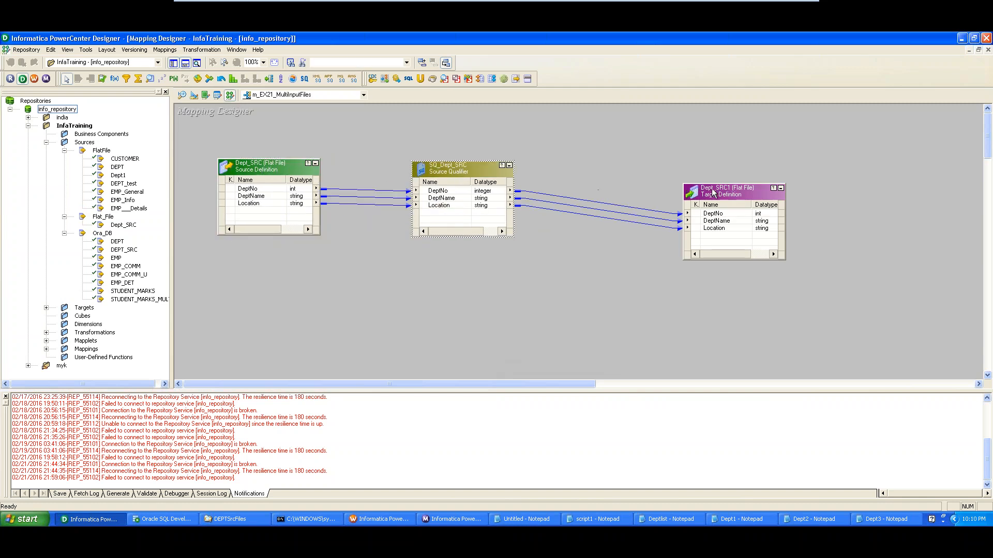
pyautogui.moveTo(714, 193); pyautogui.dragTo(741, 174)
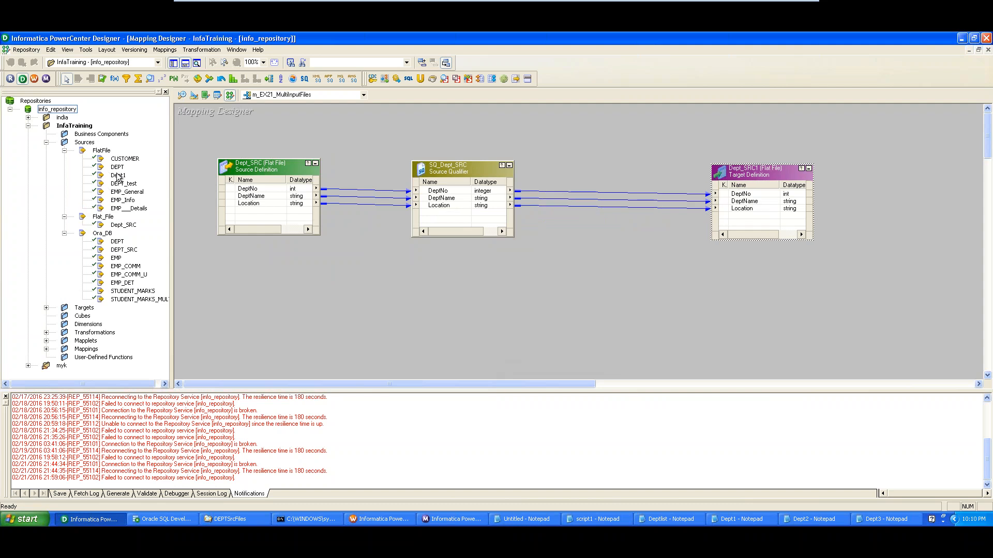
# Locate Dept1 under Sources > FlatFile and move SQ_Dept_SRC closer to Dept_SRC
pyautogui.click(118, 176)
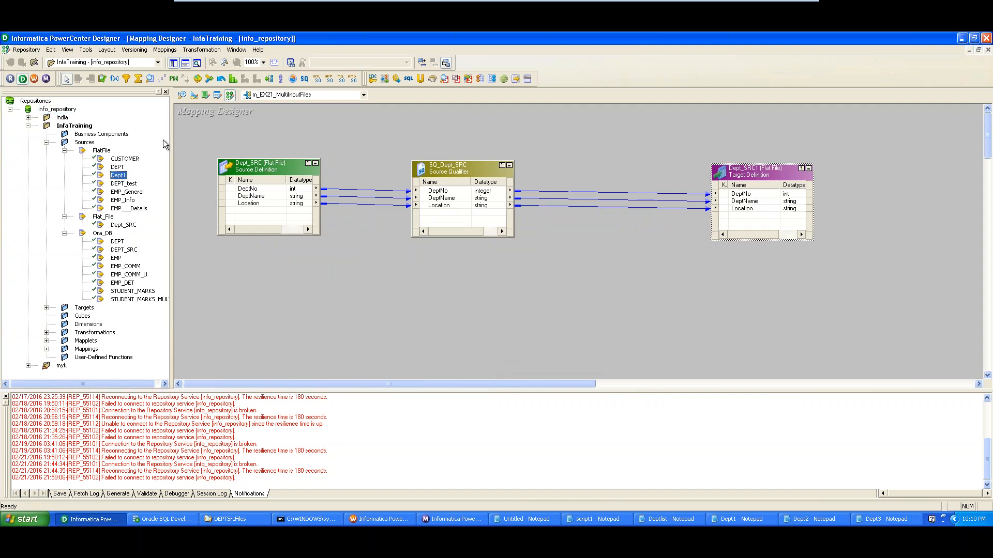
pyautogui.click(91, 143)
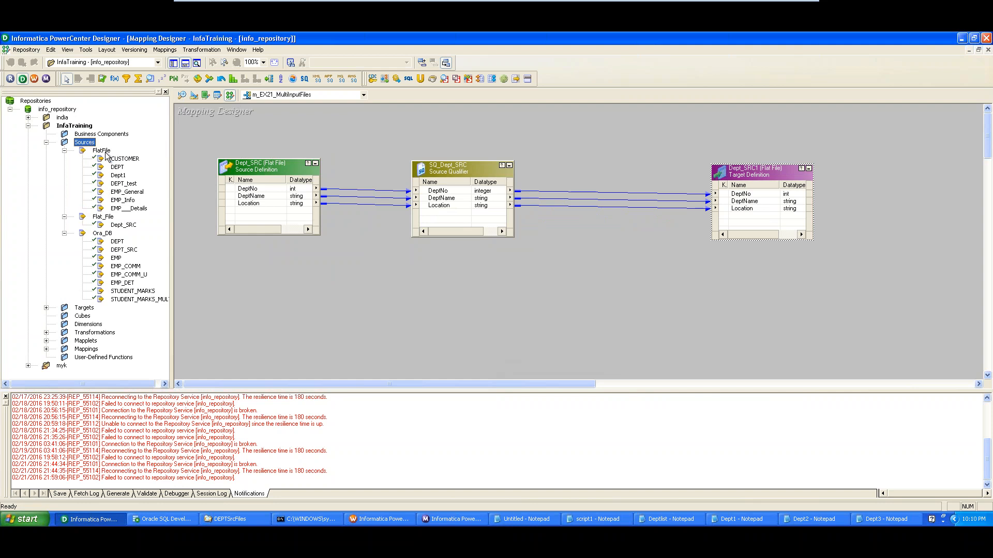
pyautogui.click(104, 151)
pyautogui.moveTo(455, 166); pyautogui.dragTo(391, 161)
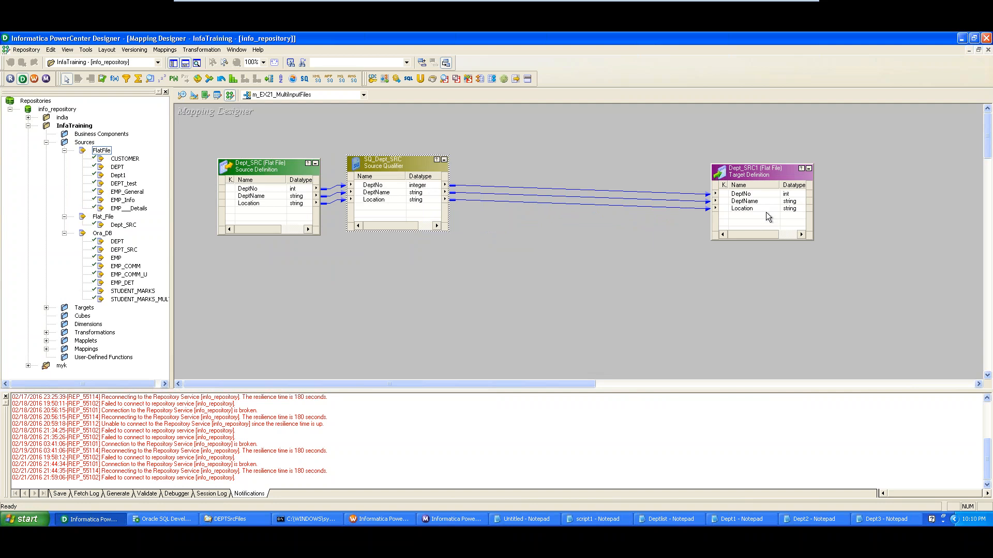
# Switch to Target Designer, then return to the m_EX21_MultiInputFiles mapping in Mapping Designer
pyautogui.click(194, 95)
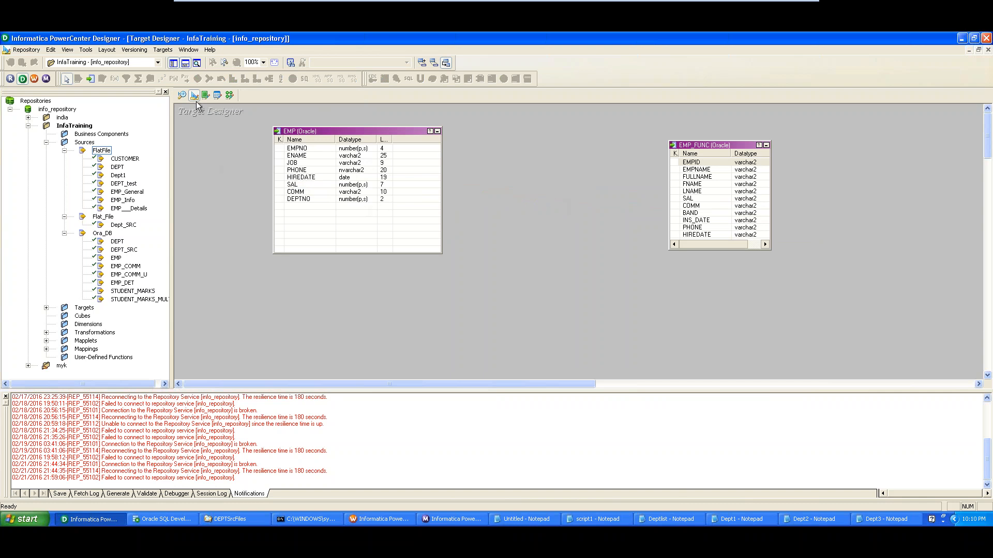
pyautogui.click(229, 95)
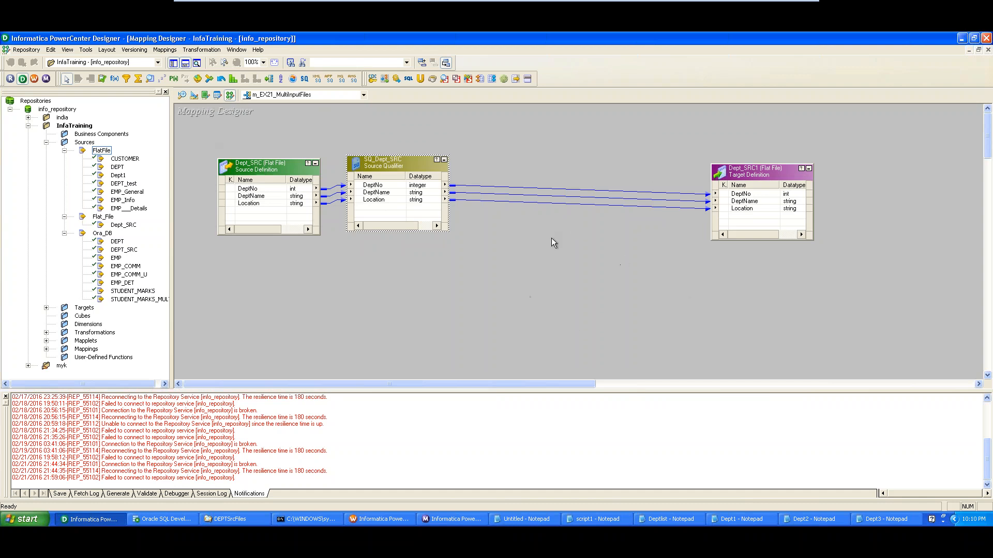
pyautogui.click(165, 50)
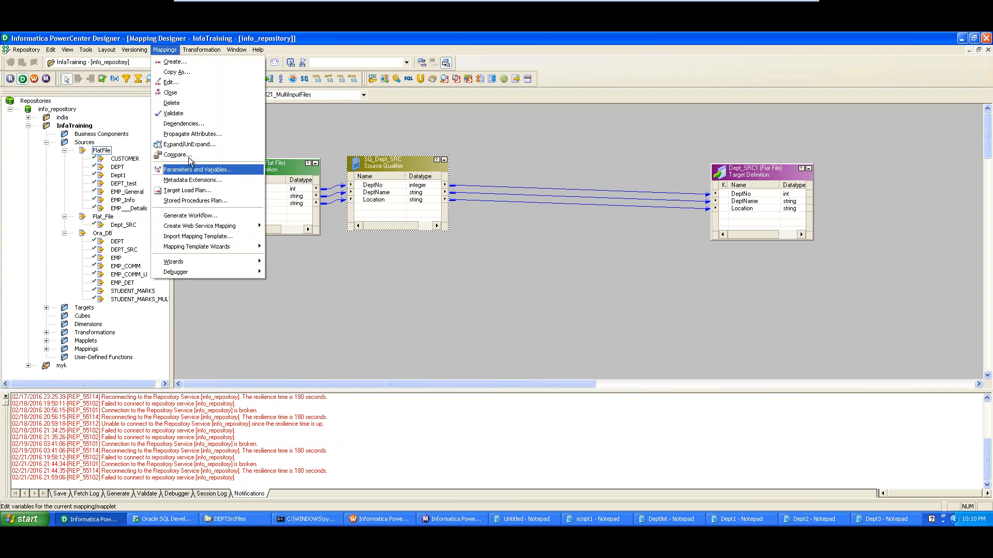
# Validate m_EX21_MultiInputFiles and confirm the Output window reports the mapping VALID
pyautogui.click(173, 114)
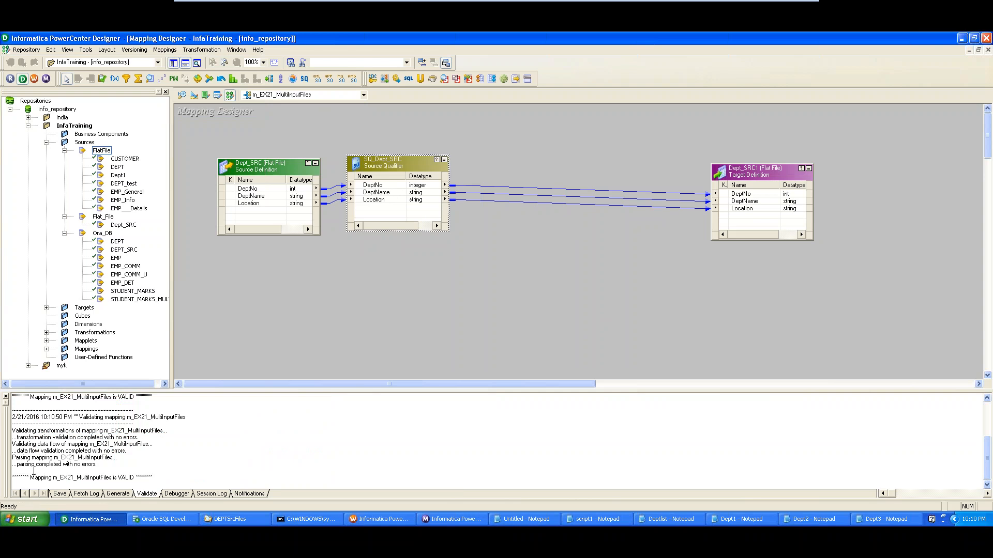
pyautogui.moveTo(30, 477); pyautogui.dragTo(173, 478)
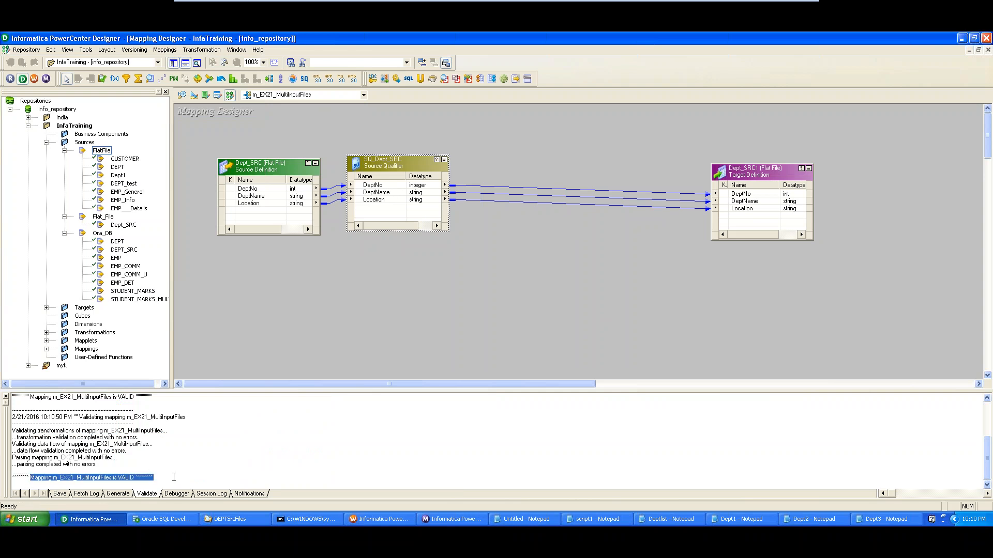
pyautogui.click(165, 50)
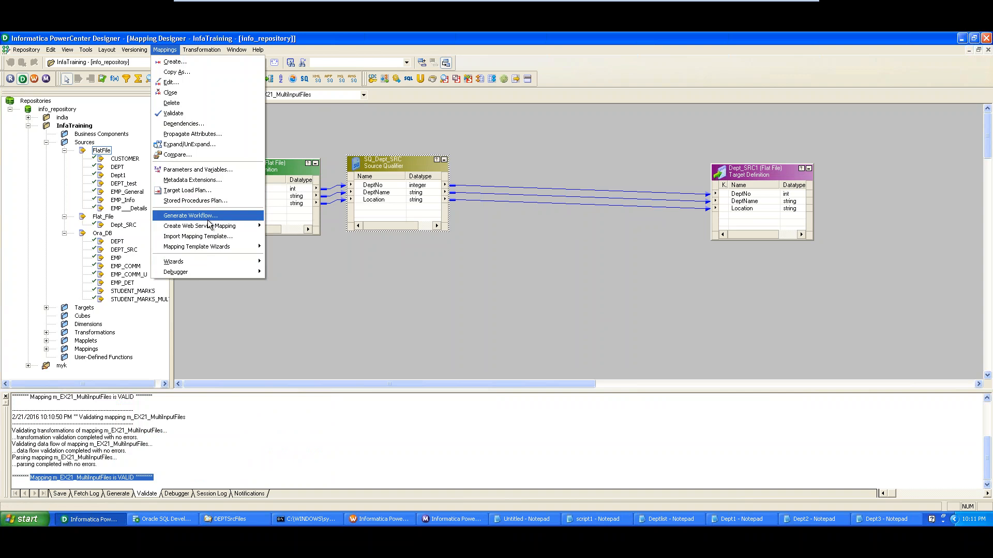
pyautogui.click(399, 344)
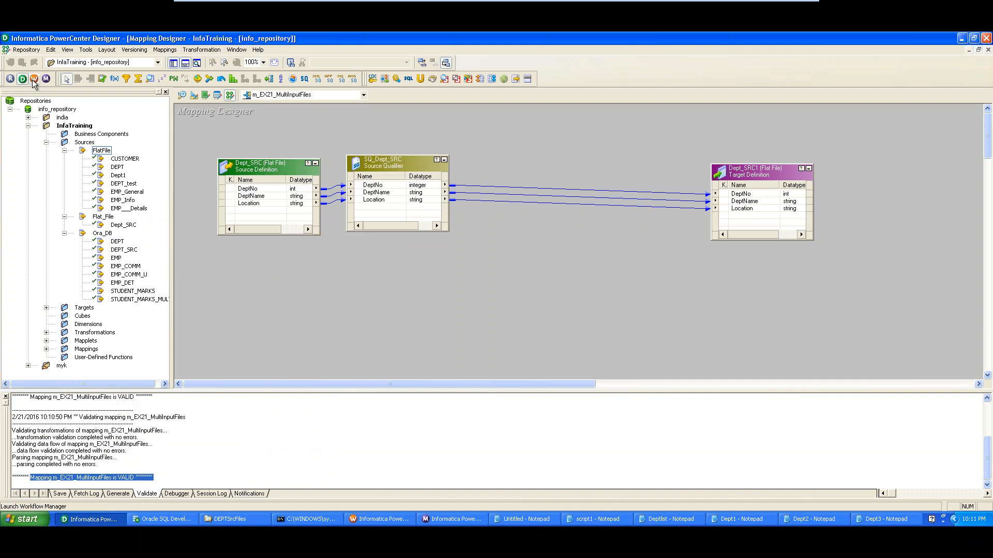
# Generate a workflow from the mapping with a non-reusable session, naming it wf_m_EX21_MultiInputFiles1
pyautogui.rightClick(201, 137)
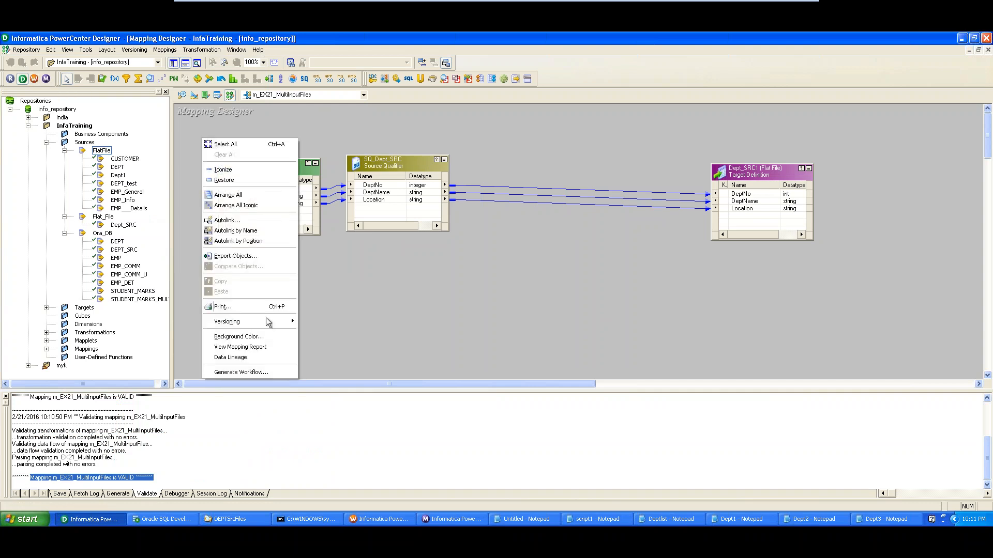
pyautogui.click(262, 372)
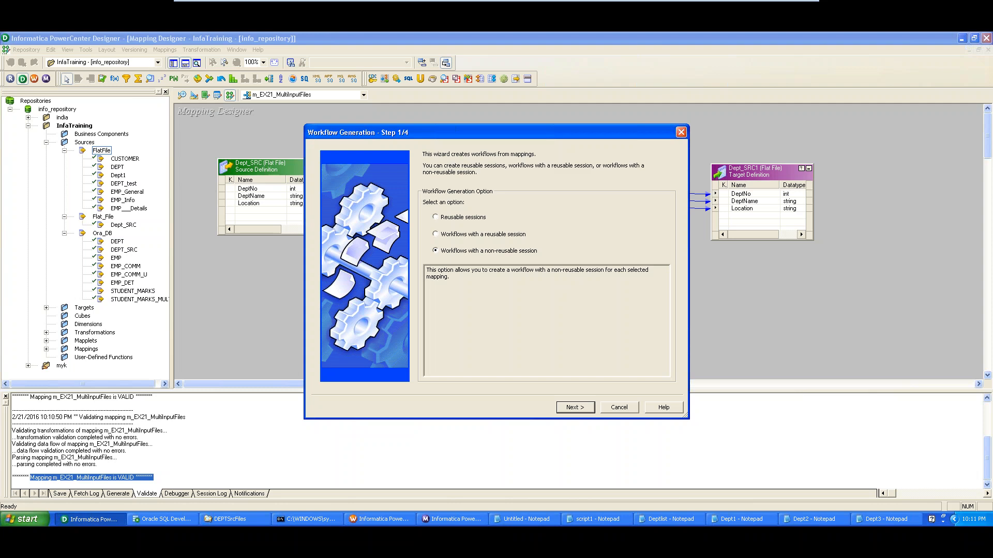
pyautogui.click(583, 407)
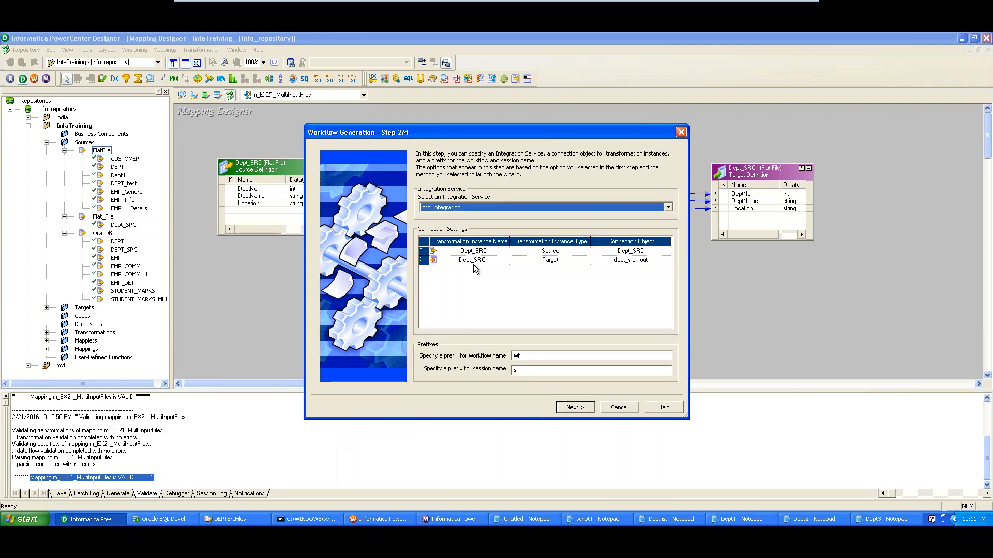
pyautogui.click(586, 410)
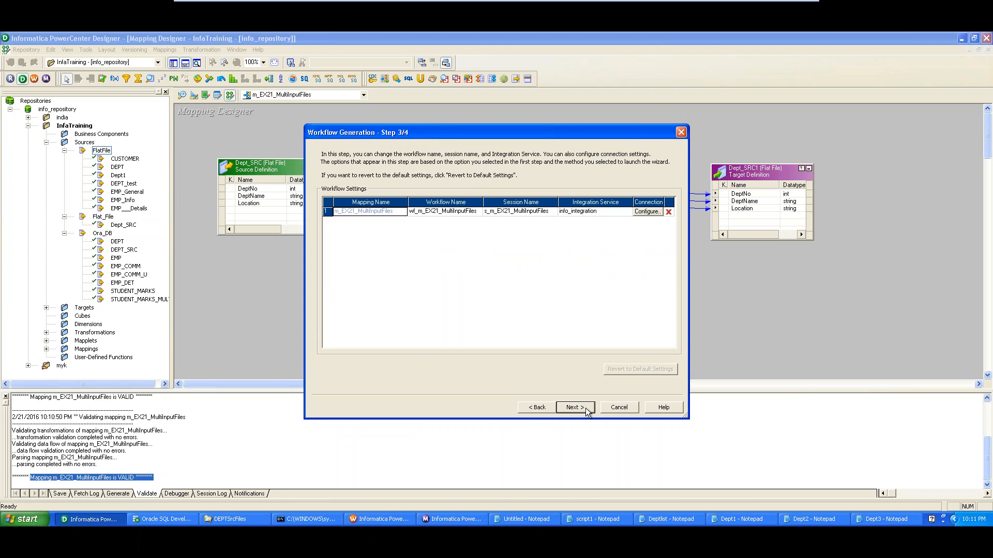
pyautogui.click(453, 212)
pyautogui.write('1')
pyautogui.click(574, 407)
# Fix the duplicate session name by renaming it s_m_EX21_MultiInputFiles1, and finish generating the workflow
pyautogui.click(503, 294)
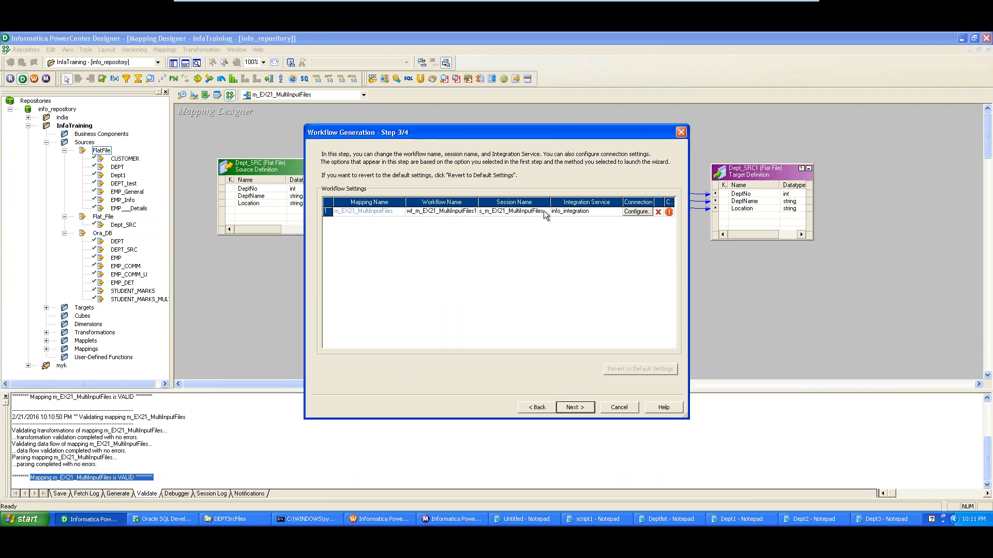
pyautogui.click(522, 213)
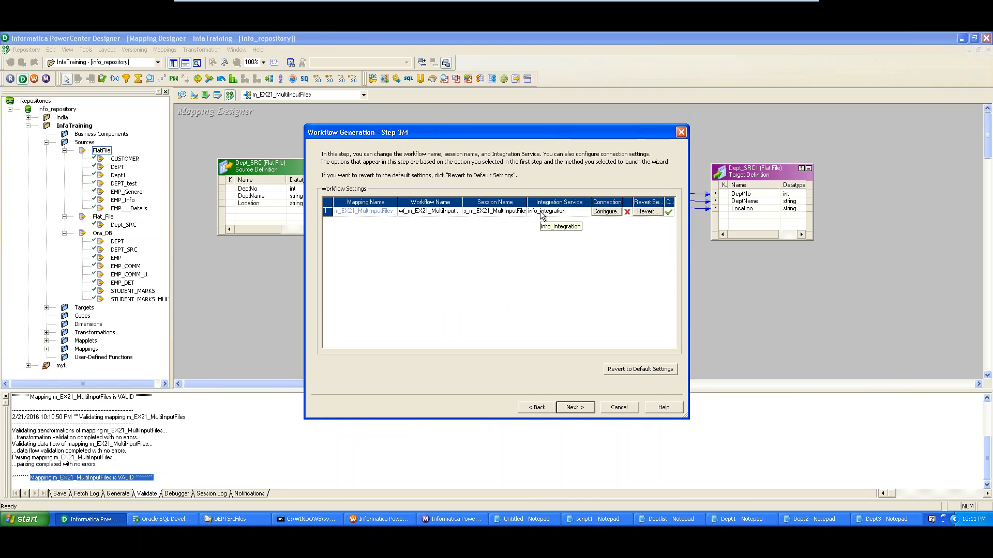
pyautogui.press('Return')
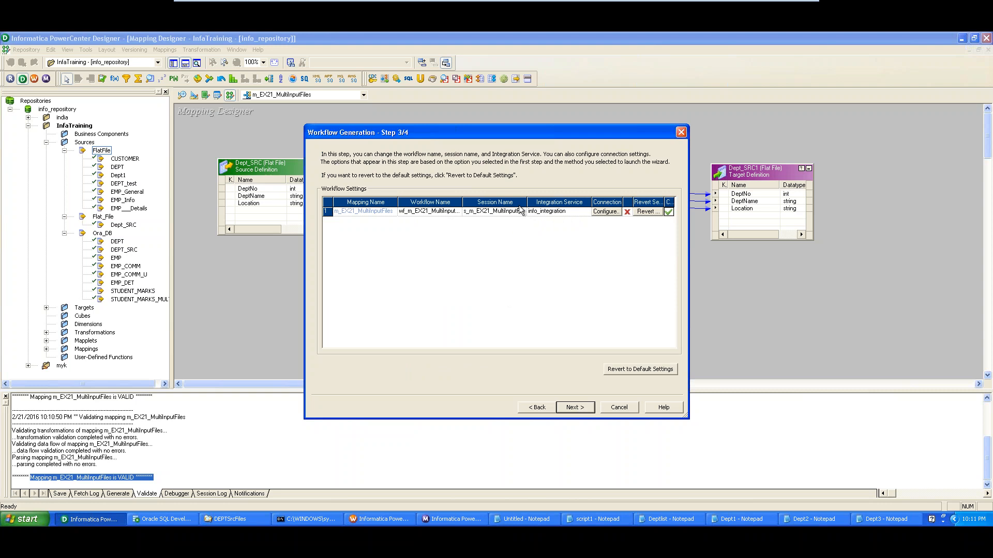
pyautogui.click(524, 211)
pyautogui.press('End')
pyautogui.write('1')
pyautogui.click(577, 411)
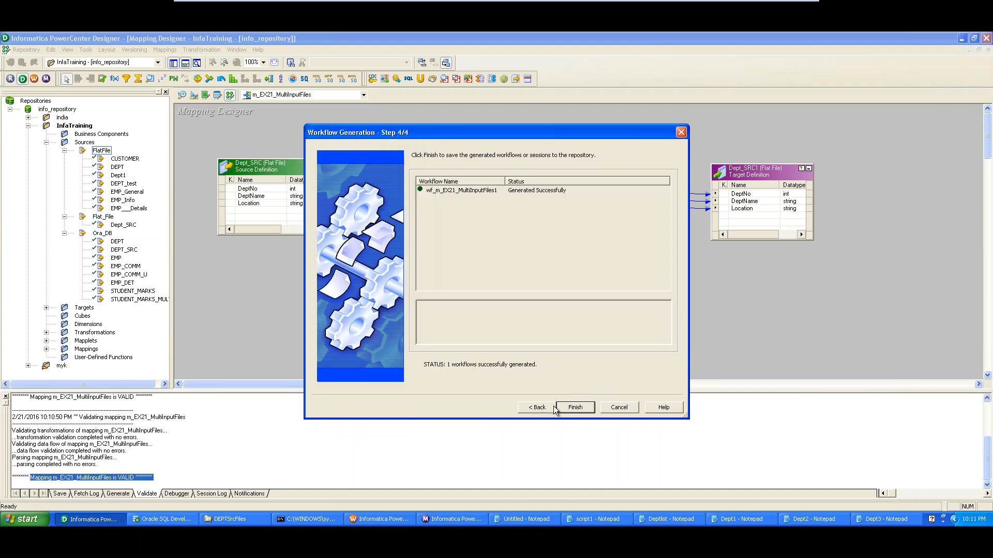
pyautogui.click(584, 408)
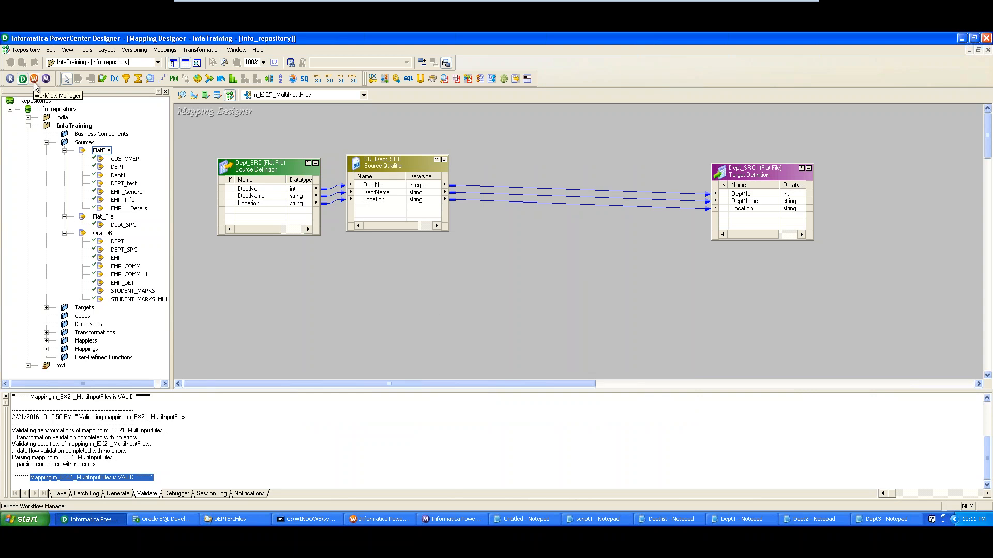
# In Workflow Manager, select the s_m_EX21_MultiInputFiles session task and bring up the Tasks menu
pyautogui.click(368, 518)
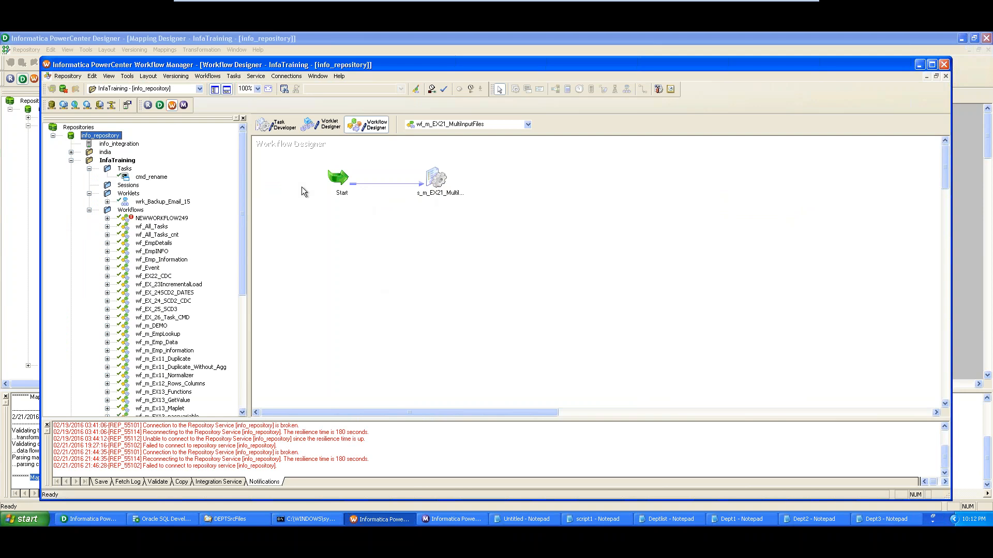
pyautogui.click(233, 77)
pyautogui.click(237, 79)
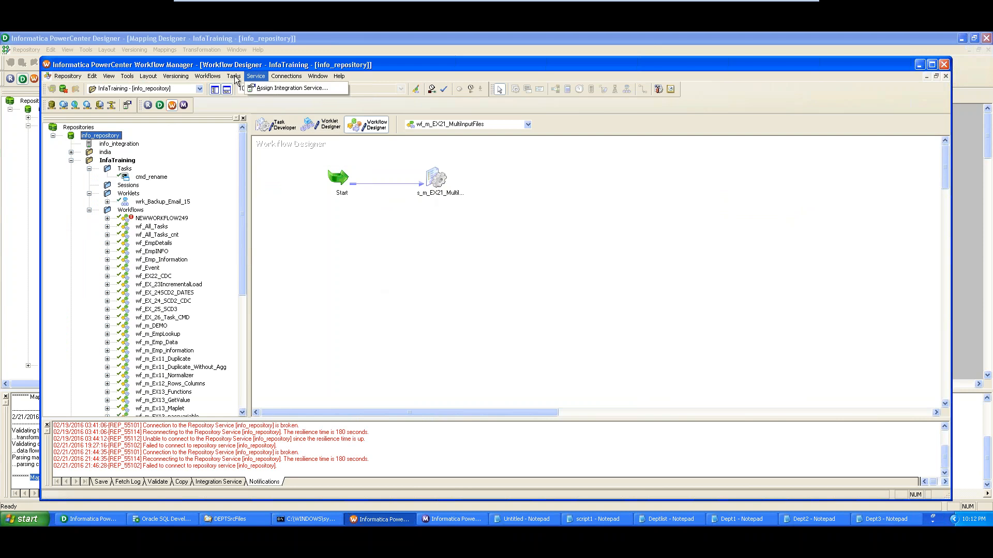
pyautogui.click(236, 79)
pyautogui.click(552, 296)
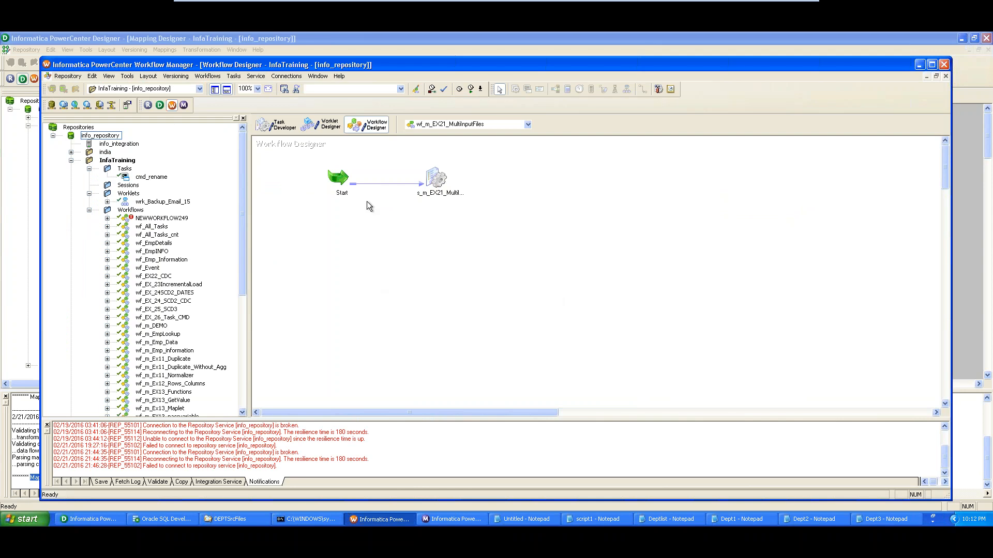
pyautogui.click(452, 196)
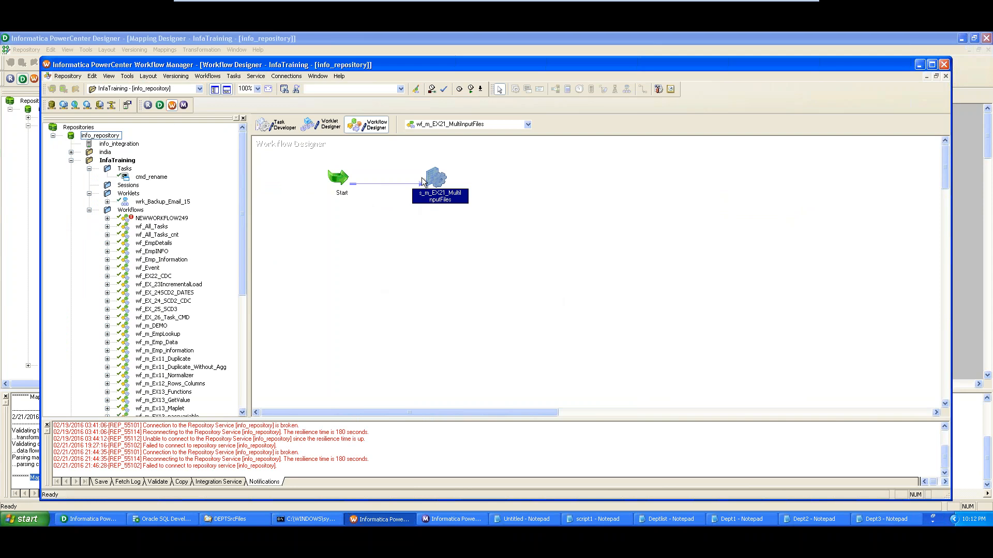
pyautogui.moveTo(431, 178)
pyautogui.click(233, 76)
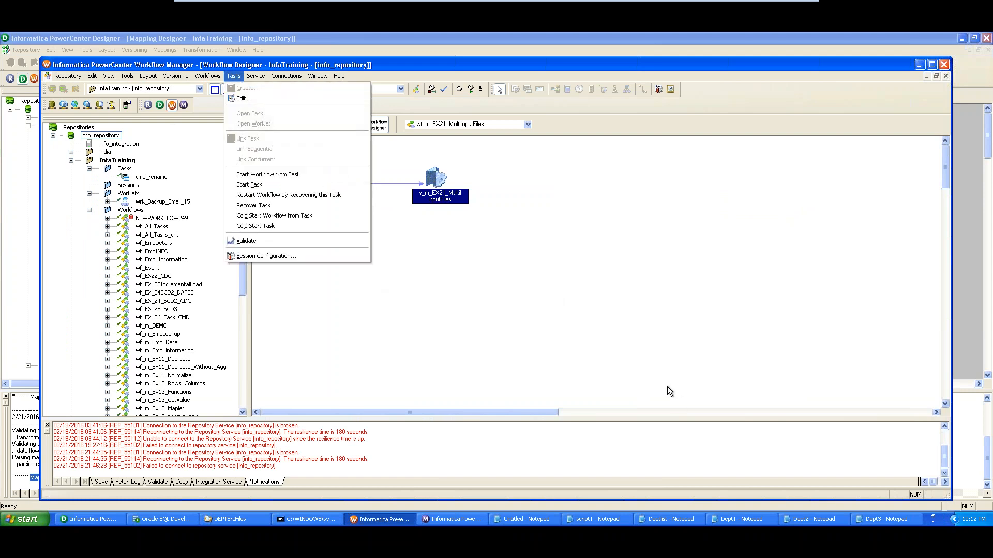
# Edit the session and show the SQ_Dept_SRC reader properties on the Mapping tab
pyautogui.click(668, 389)
pyautogui.rightClick(377, 265)
pyautogui.doubleClick(436, 178)
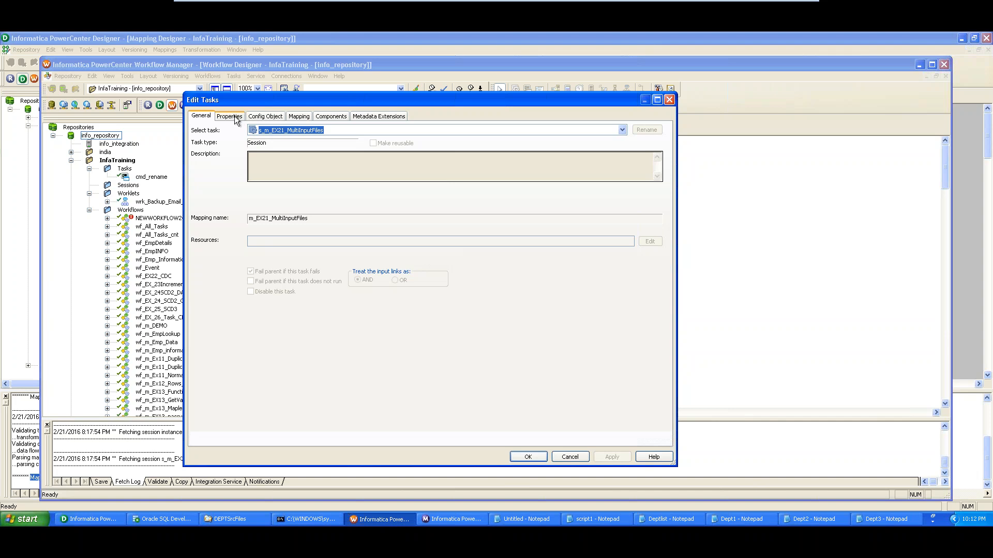
pyautogui.click(298, 116)
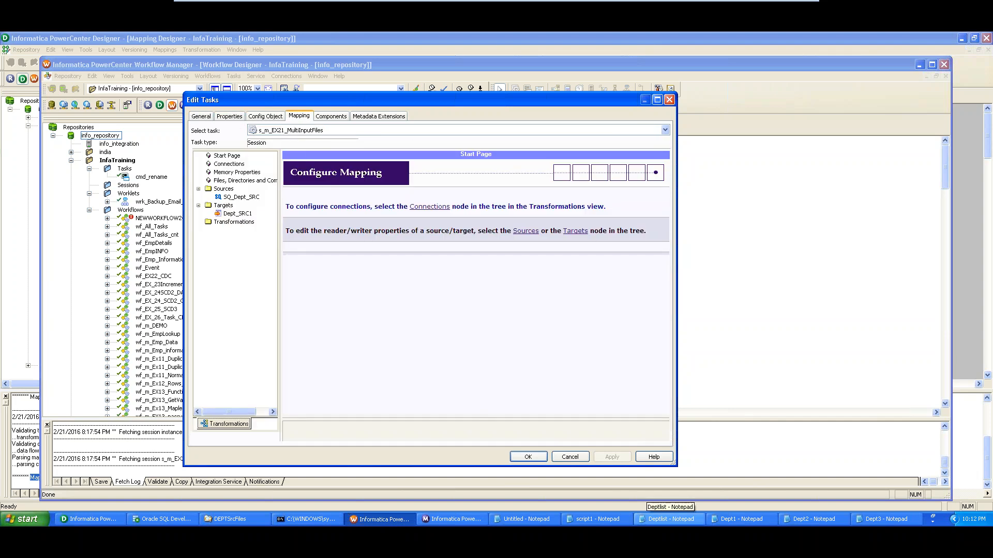
pyautogui.click(241, 197)
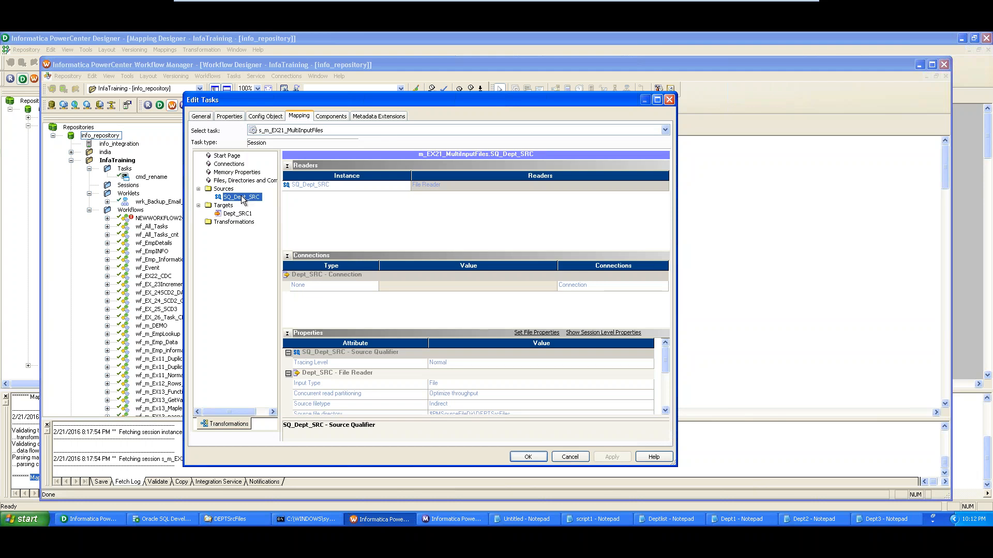
# Review SQ_Dept_SRC's Indirect filetype, $PMSourceFileDir\DEPTSrcFiles directory and Deptlist.txt filename
pyautogui.moveTo(668, 358); pyautogui.dragTo(668, 365)
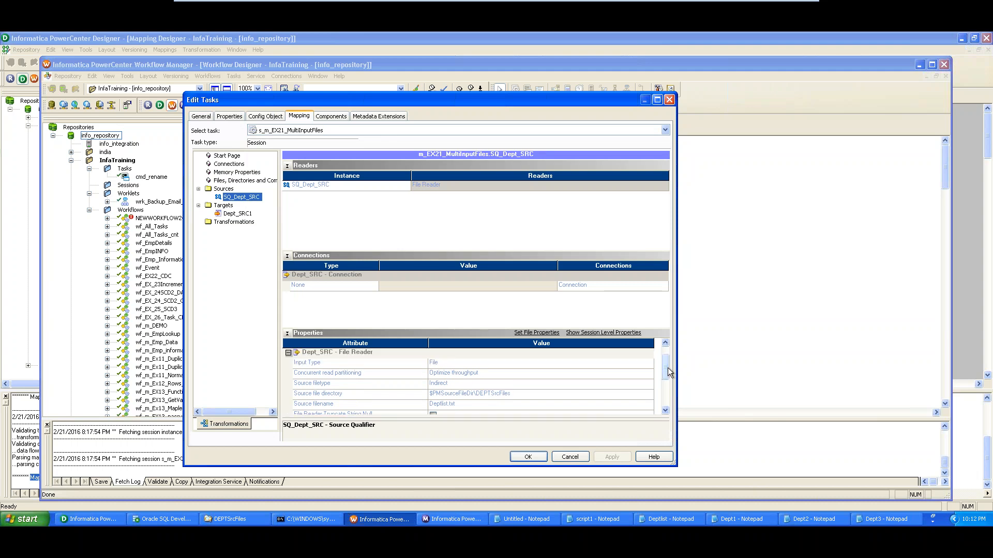
pyautogui.click(359, 385)
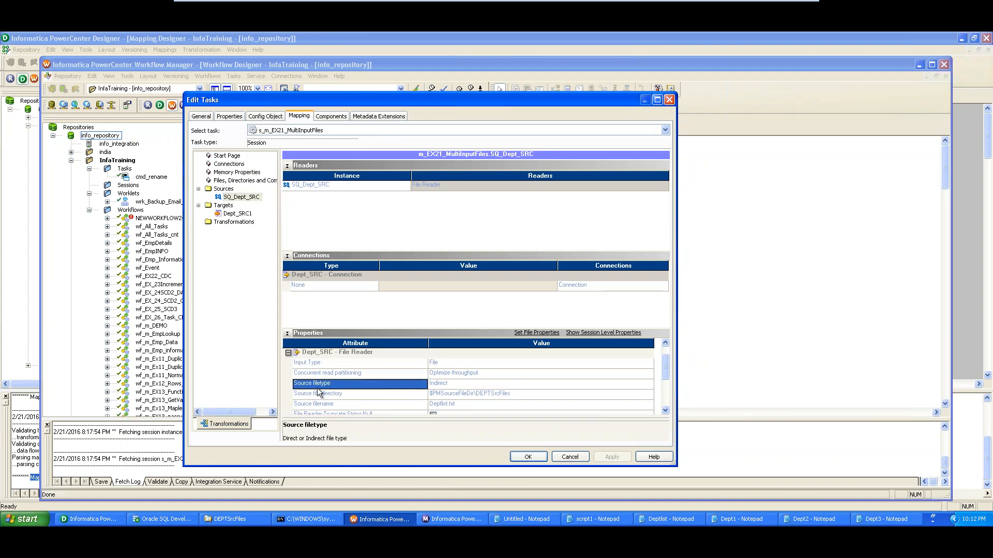
pyautogui.click(472, 385)
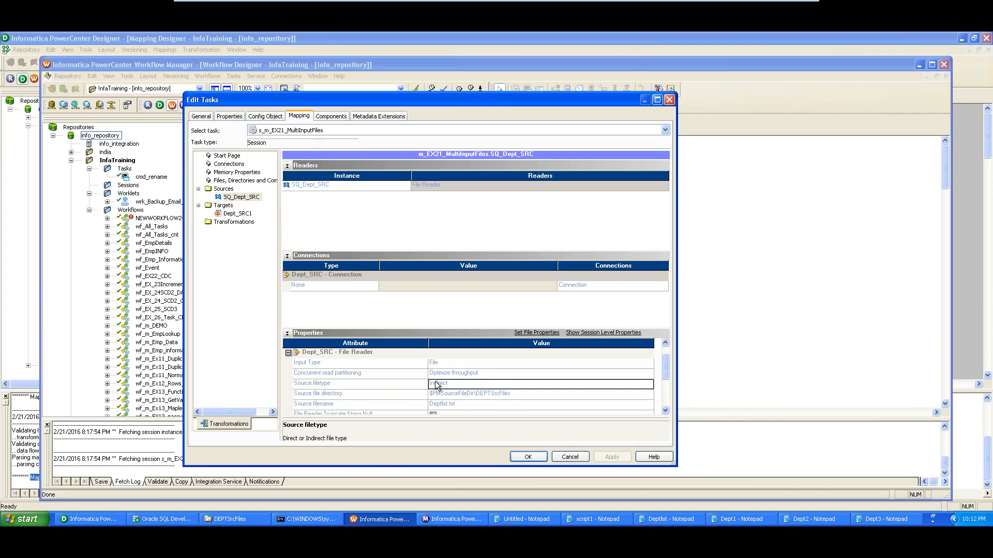
pyautogui.moveTo(454, 383); pyautogui.dragTo(421, 385)
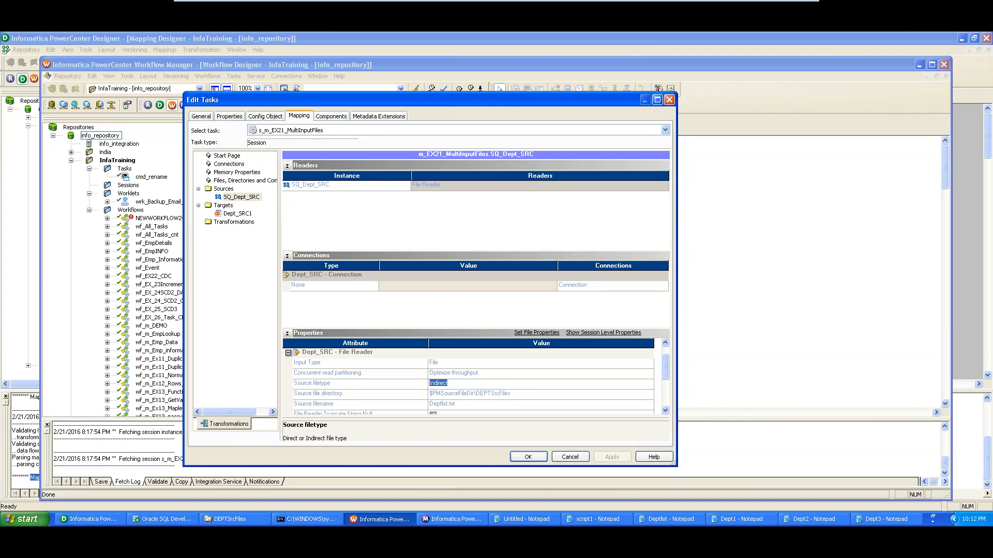
pyautogui.click(349, 395)
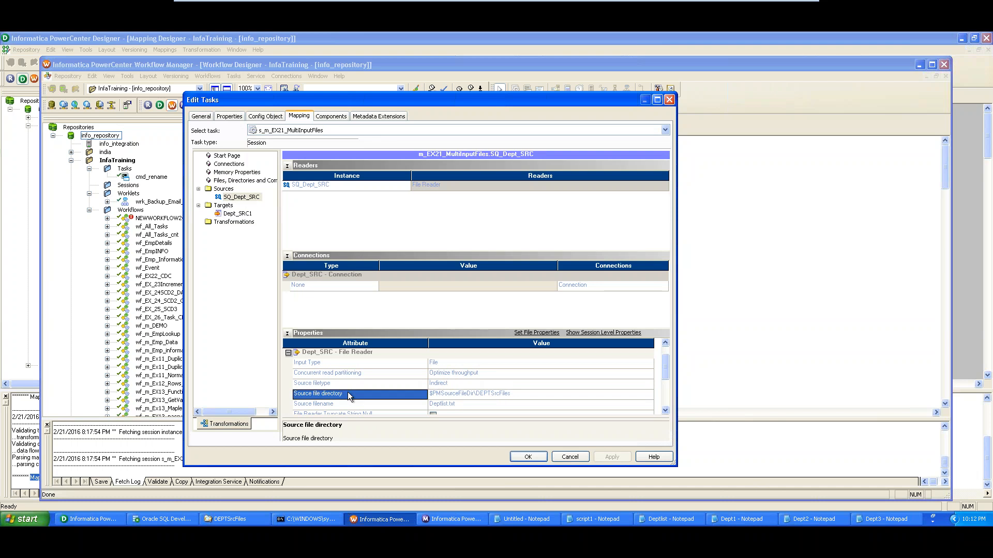
pyautogui.click(490, 395)
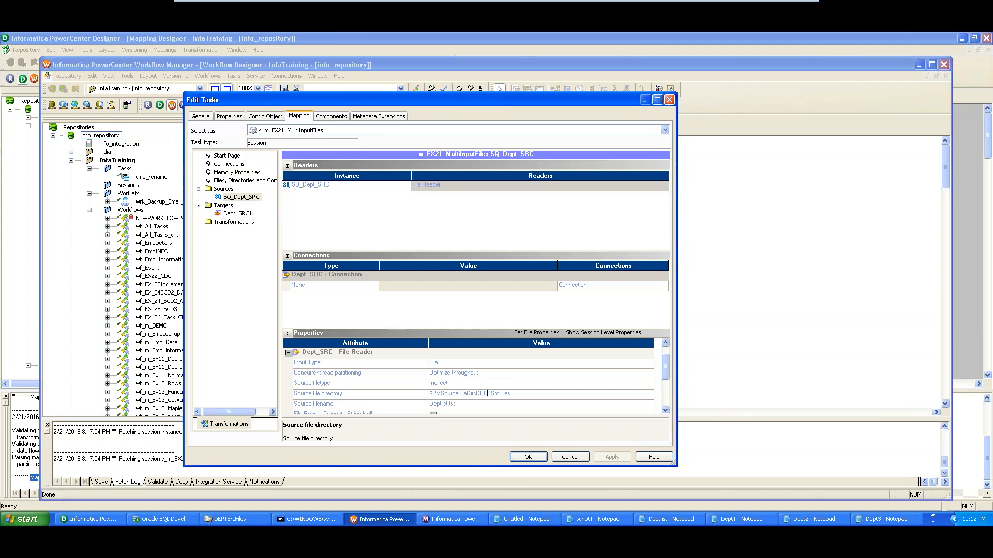
pyautogui.moveTo(514, 394); pyautogui.dragTo(433, 391)
pyautogui.click(408, 404)
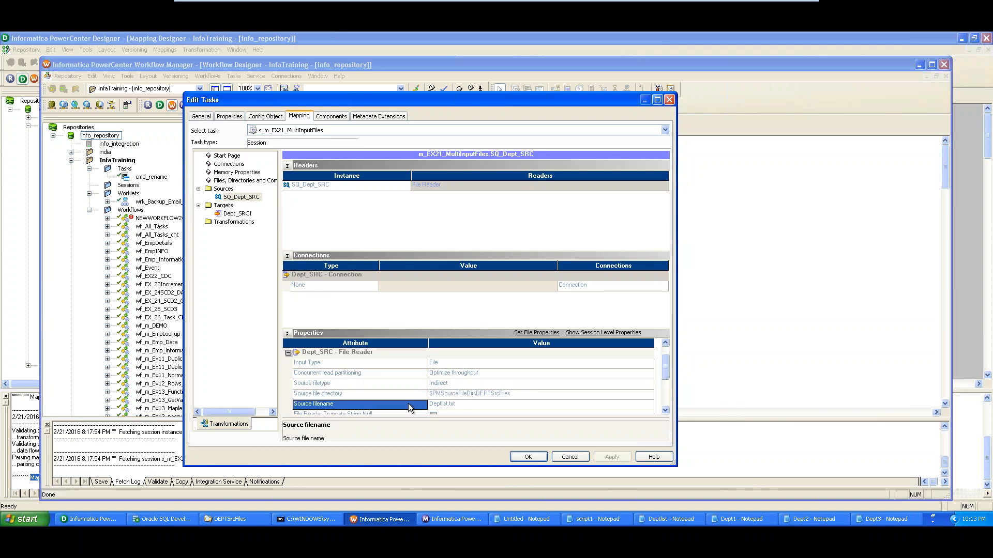
pyautogui.click(442, 403)
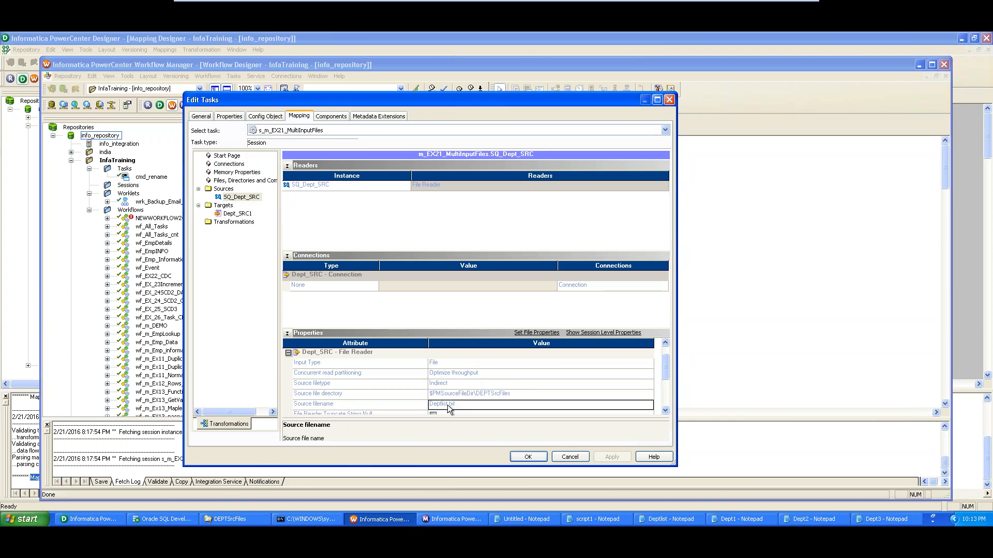
pyautogui.moveTo(455, 404); pyautogui.dragTo(427, 403)
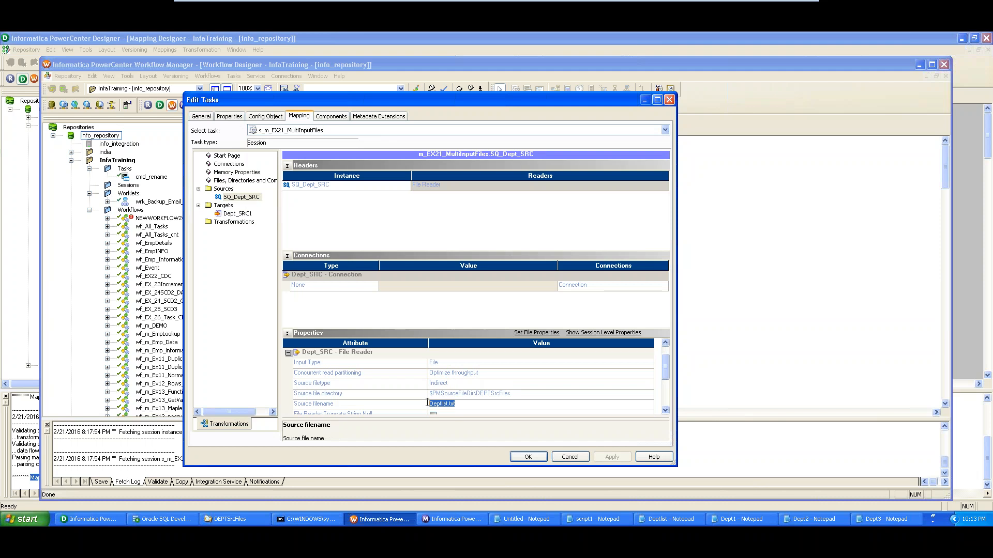
pyautogui.click(471, 405)
# View Deptlist's entries Dept1.txt, Dept2.txt and Dept3.txt in Notepad, then close it
pyautogui.click(653, 520)
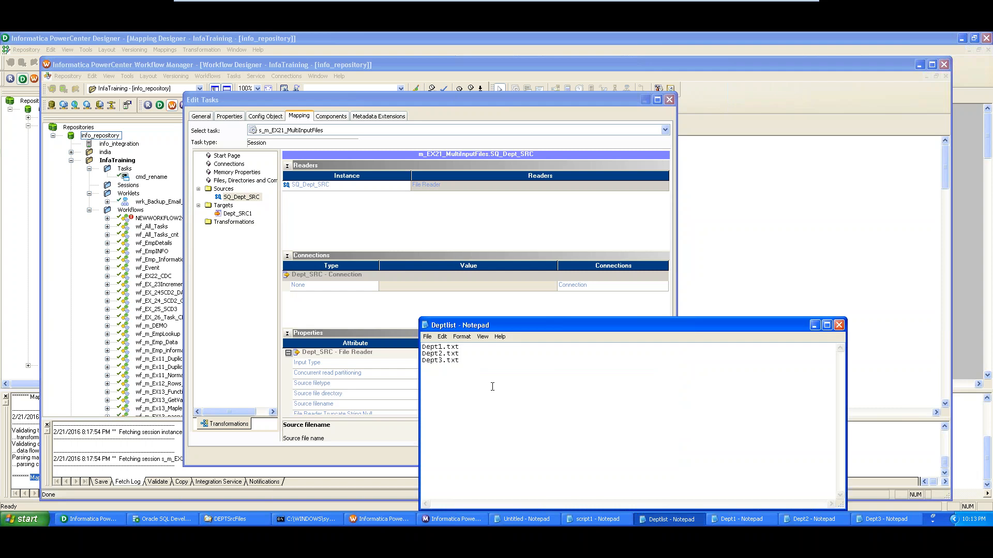
pyautogui.moveTo(480, 375); pyautogui.dragTo(418, 346)
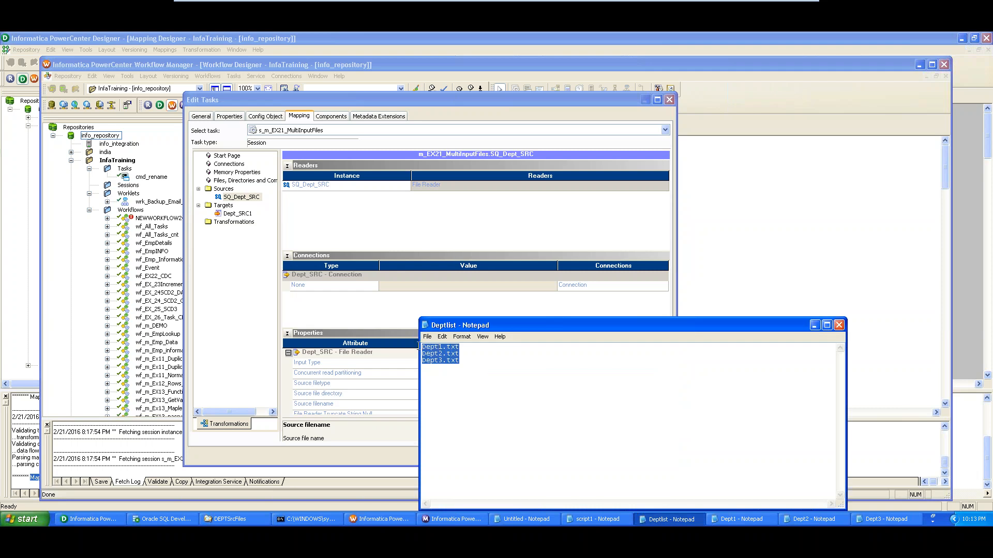
pyautogui.click(839, 326)
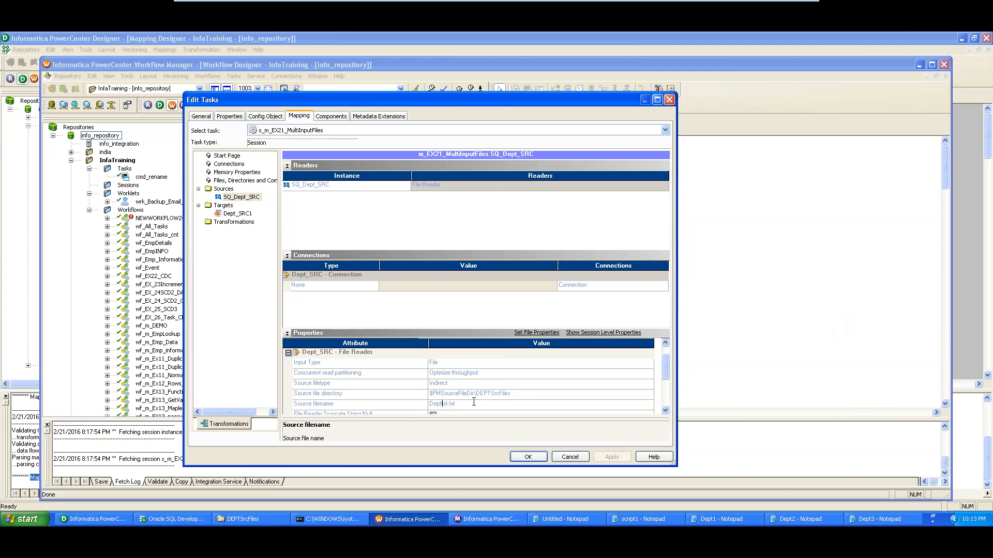
pyautogui.moveTo(456, 404); pyautogui.dragTo(428, 398)
# Cancel the session edits, start the wf_m_EX21_MultiInputFiles workflow, and switch to Workflow Monitor
pyautogui.click(569, 457)
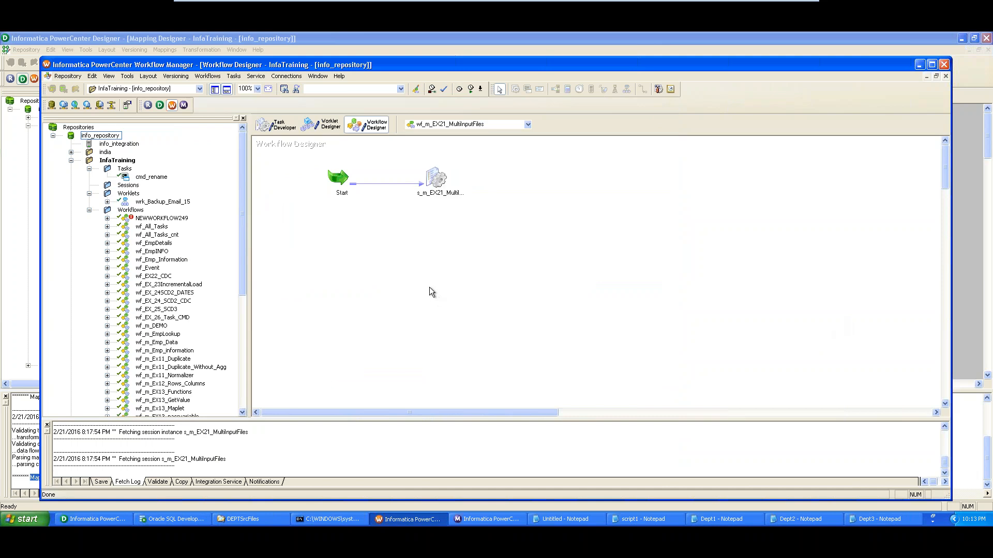
pyautogui.rightClick(301, 232)
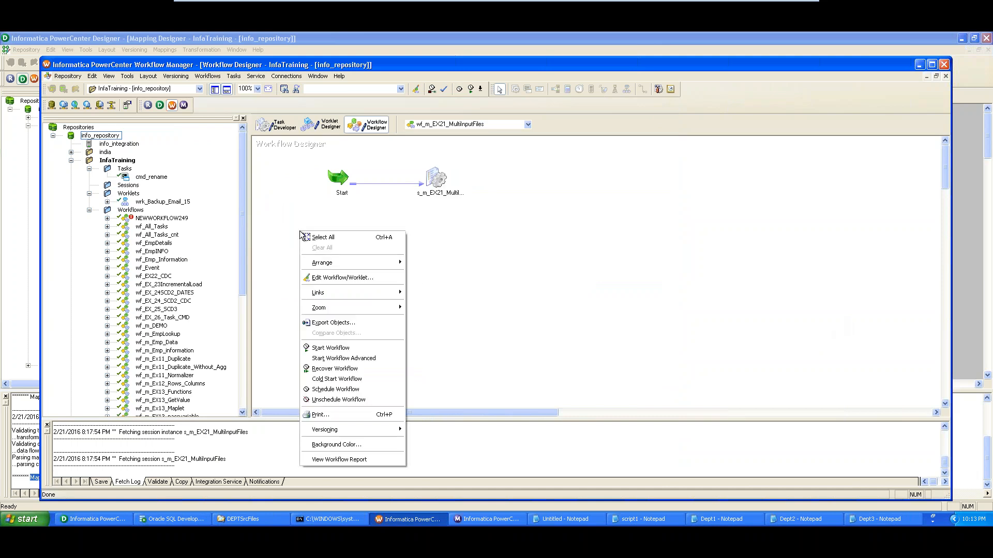
pyautogui.click(346, 350)
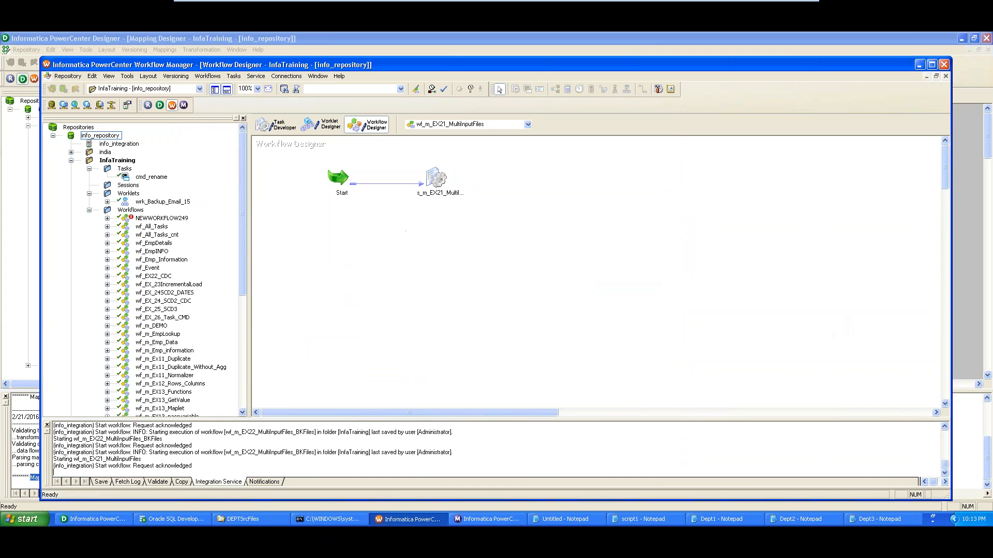
pyautogui.click(502, 523)
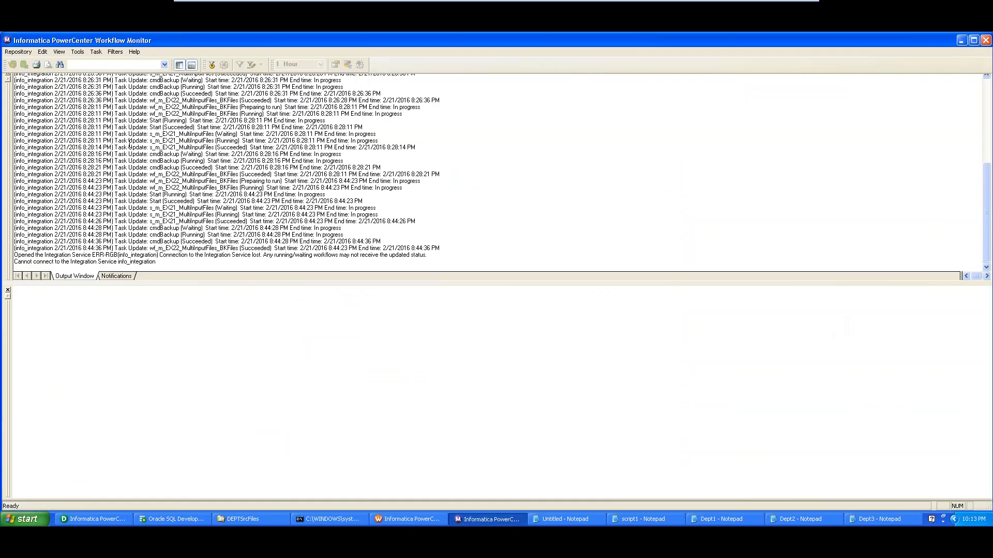
# Check that wf_m_EX21_MultiInputFiles and s_m_EX21_MultiInputFiles show Succeeded, then minimize the Monitor
pyautogui.click(192, 64)
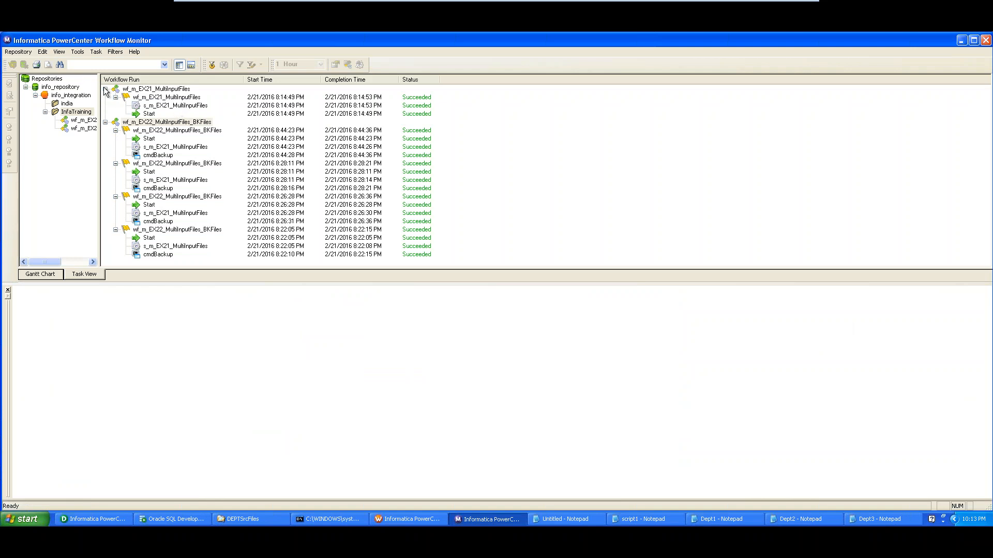
pyautogui.click(153, 106)
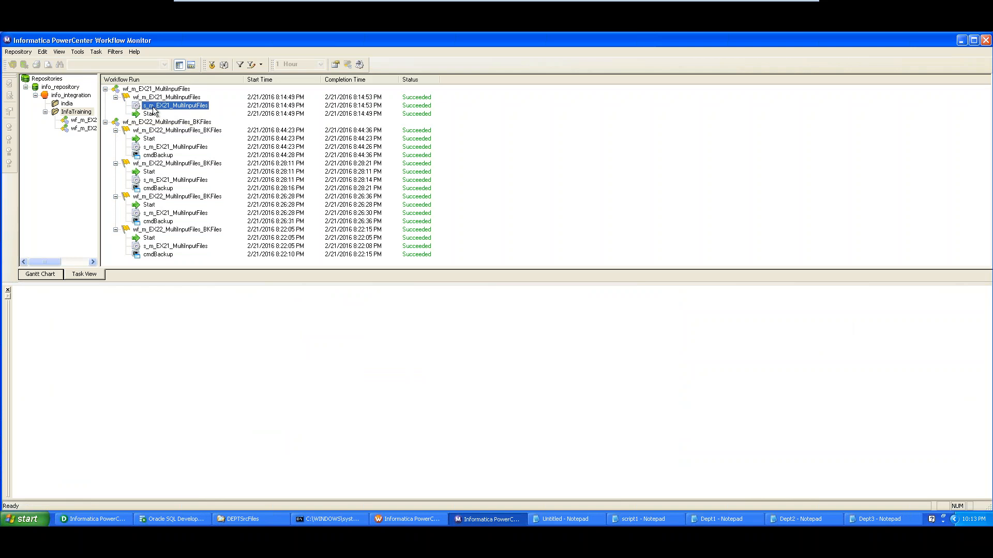
pyautogui.click(106, 89)
pyautogui.click(106, 97)
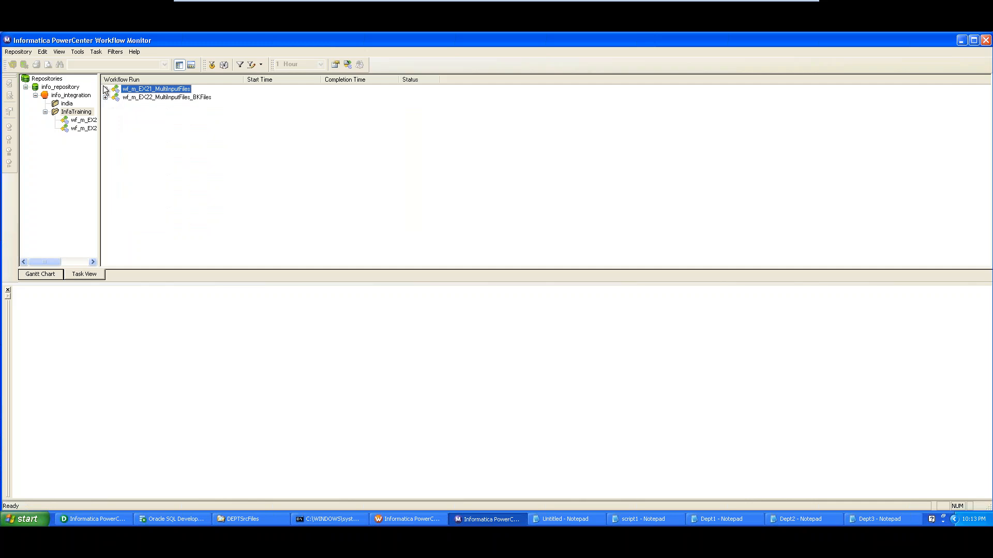
pyautogui.click(105, 89)
pyautogui.click(140, 106)
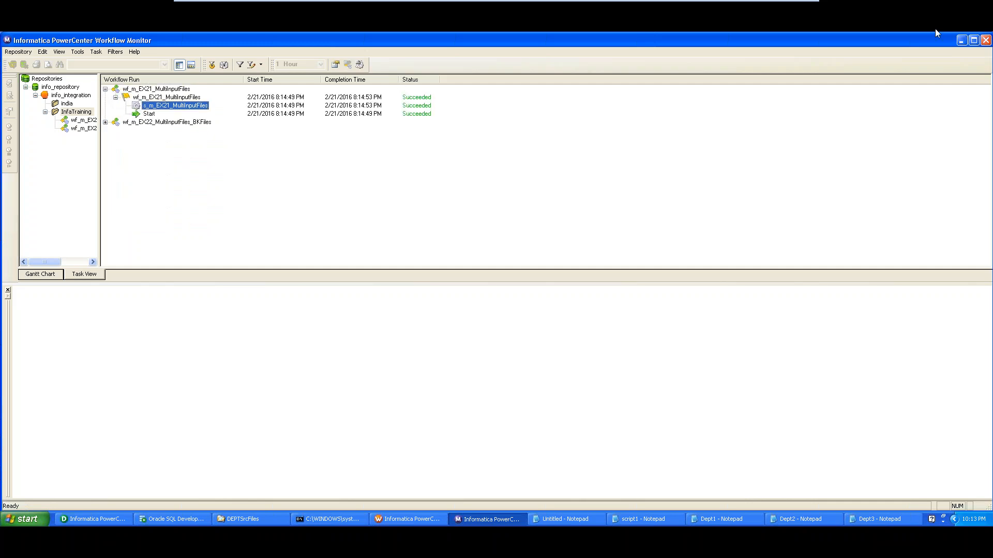
pyautogui.click(962, 41)
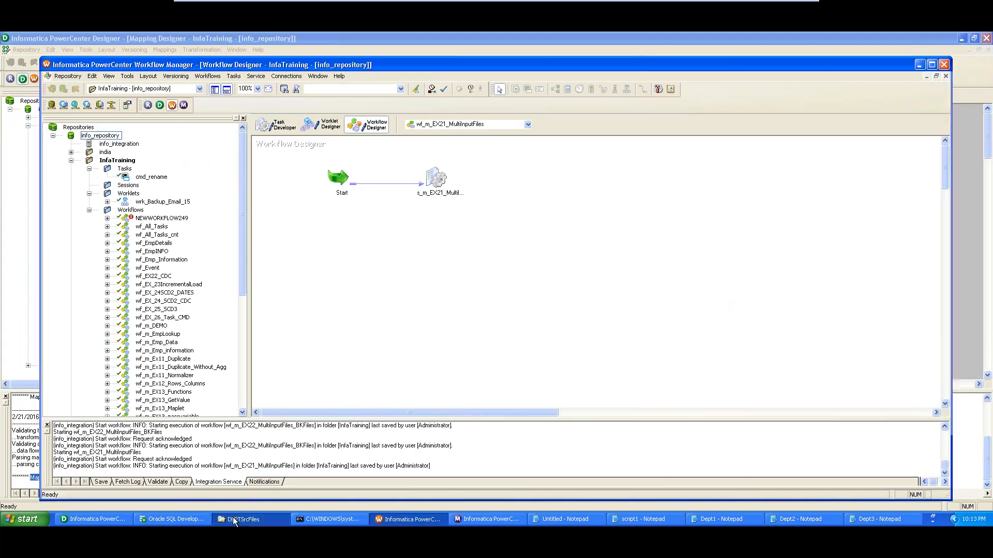
# Open the DEPARTMENT file from TgtFiles in Notepad to check its combined rows, then return to Workflow Manager
pyautogui.click(242, 519)
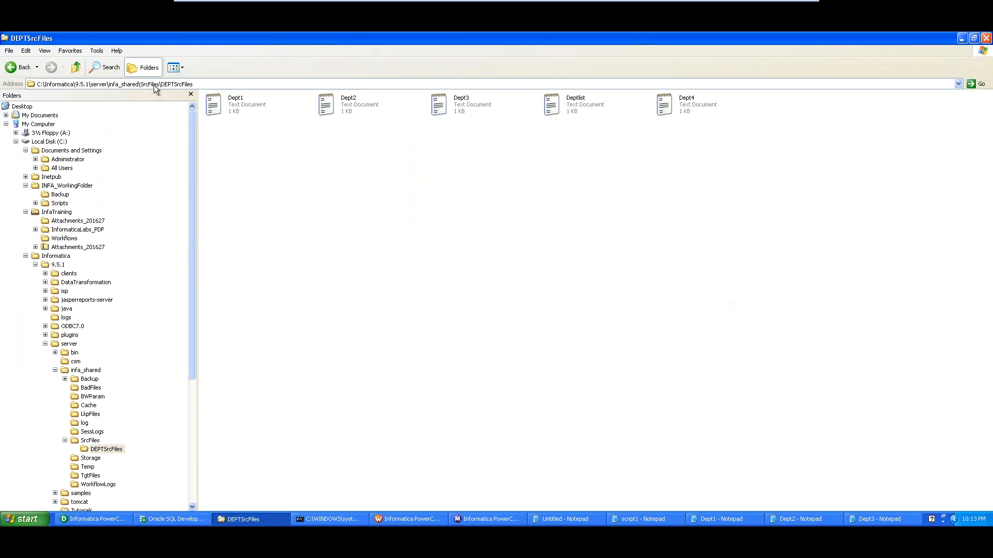
pyautogui.click(91, 475)
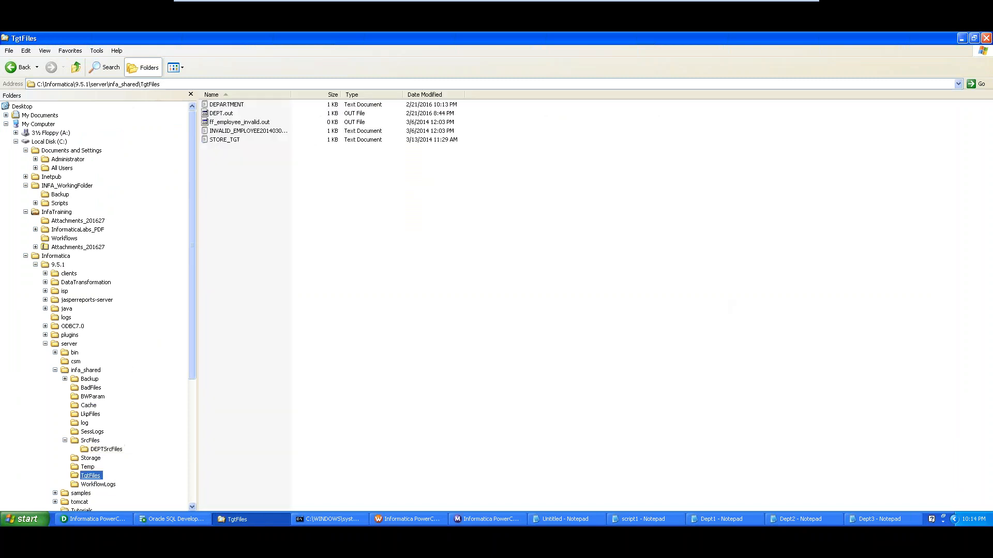
pyautogui.click(228, 104)
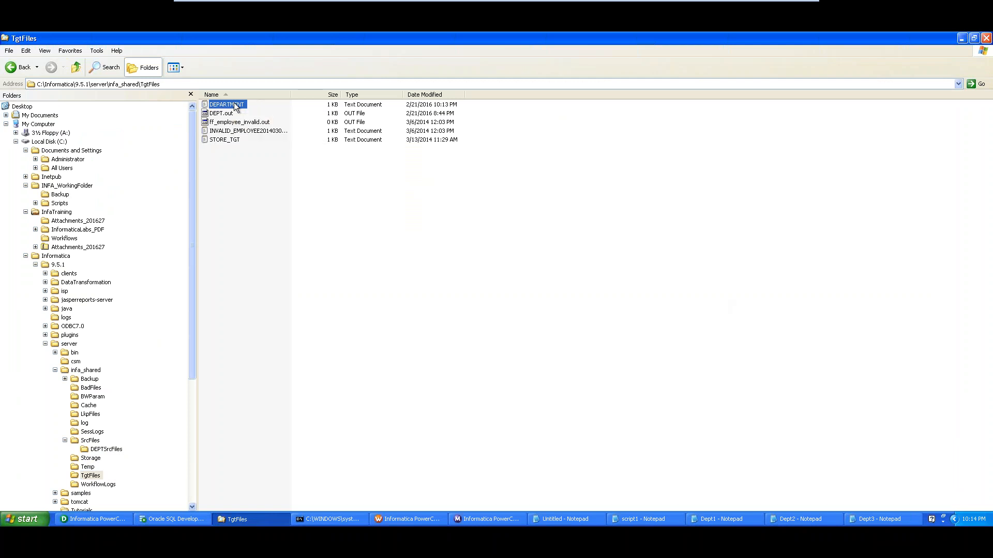
pyautogui.doubleClick(234, 105)
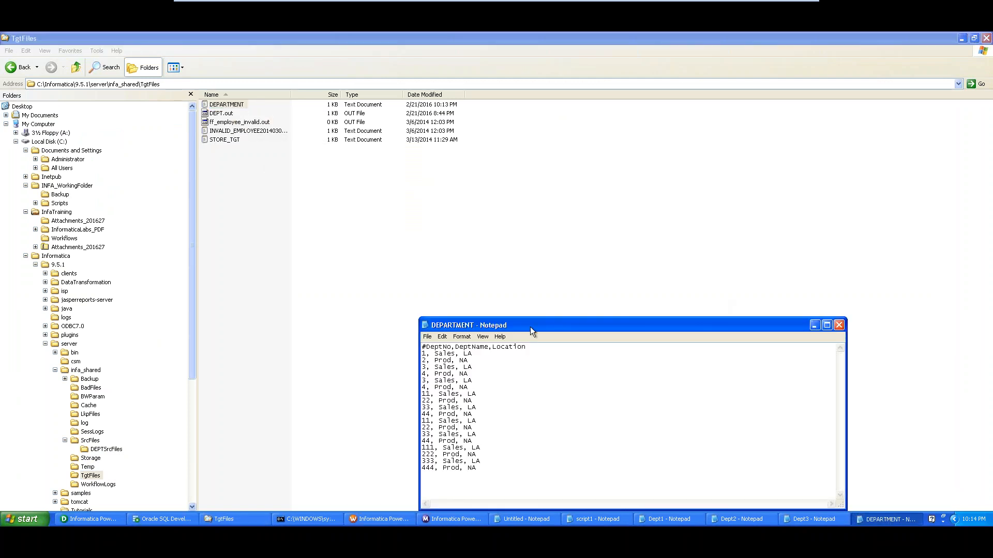
pyautogui.moveTo(529, 328); pyautogui.dragTo(477, 168)
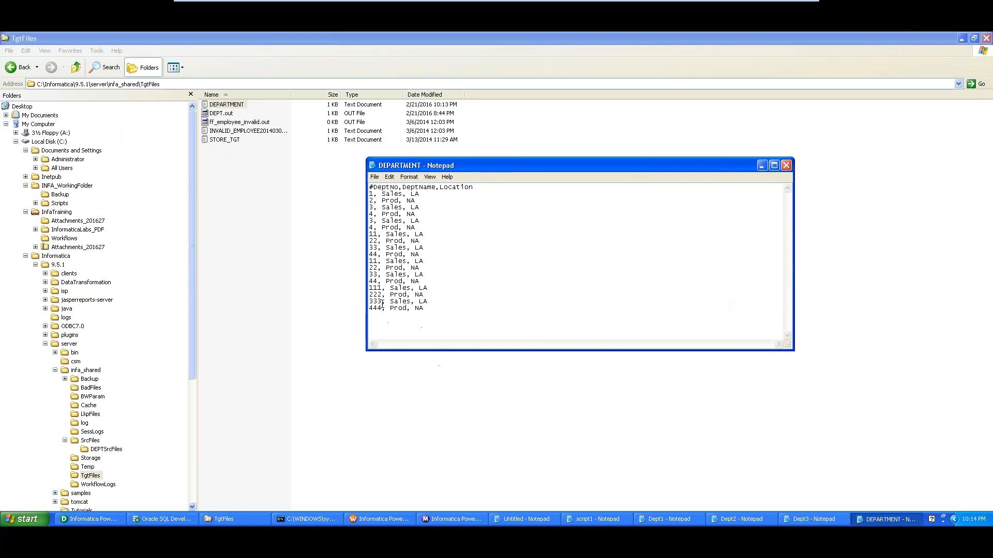
pyautogui.click(377, 519)
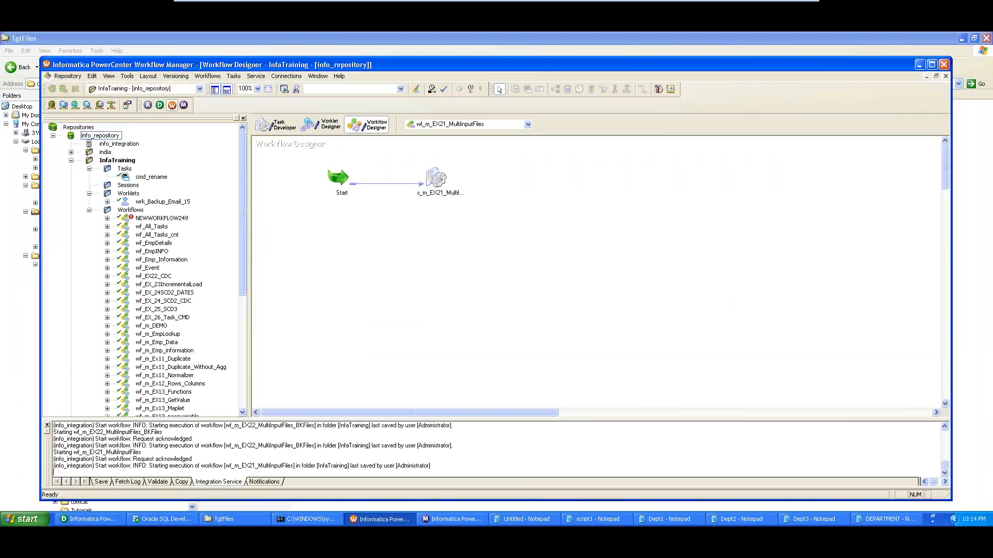
# Edit the session and look over the SQ_Dept_SRC source filetype, directory and filename on the Mapping tab
pyautogui.click(433, 184)
pyautogui.doubleClick(433, 184)
pyautogui.click(299, 115)
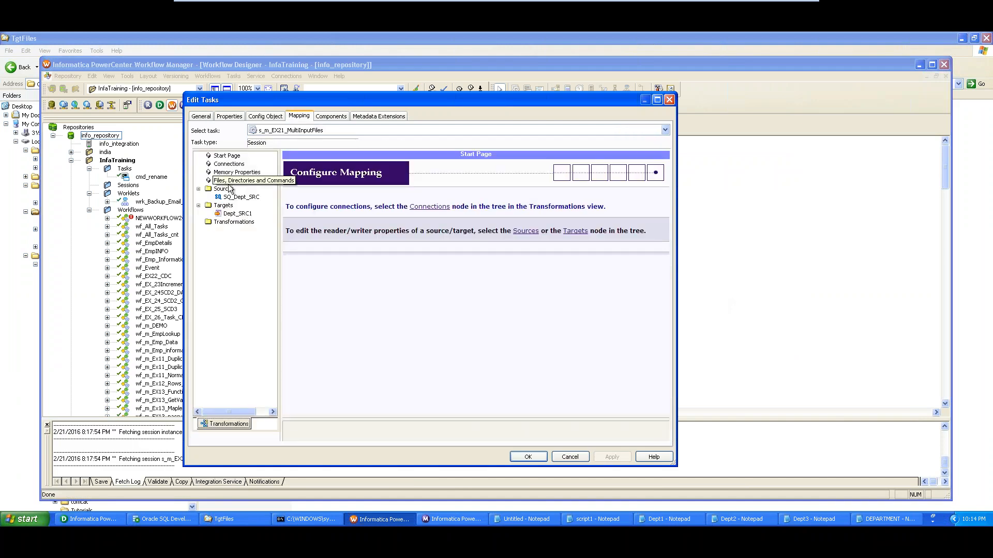
pyautogui.click(232, 197)
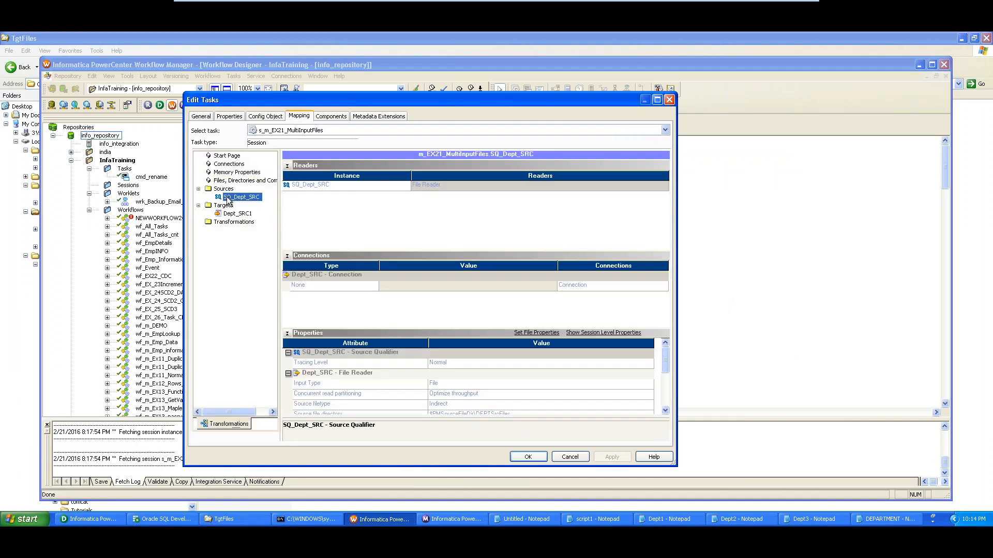
pyautogui.click(500, 401)
pyautogui.click(665, 411)
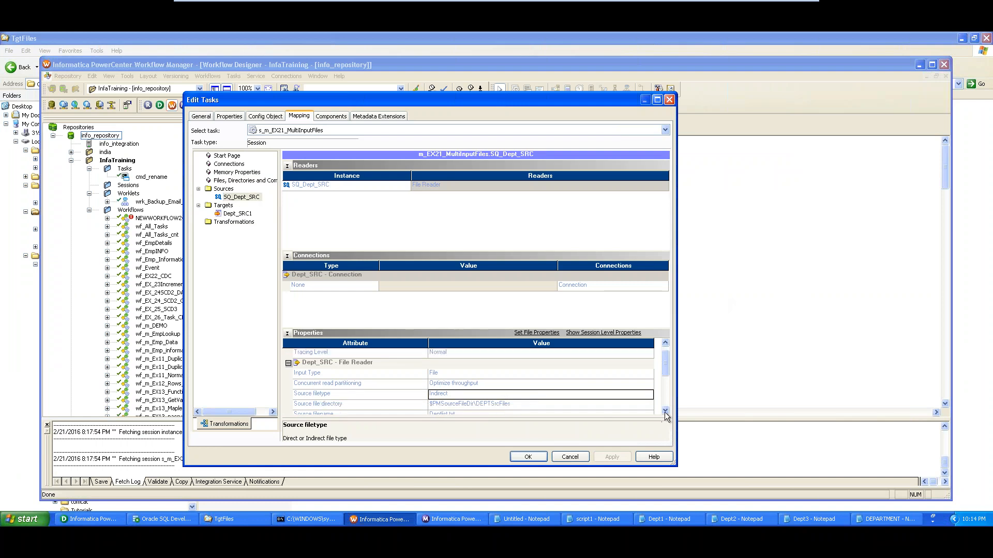
pyautogui.click(665, 411)
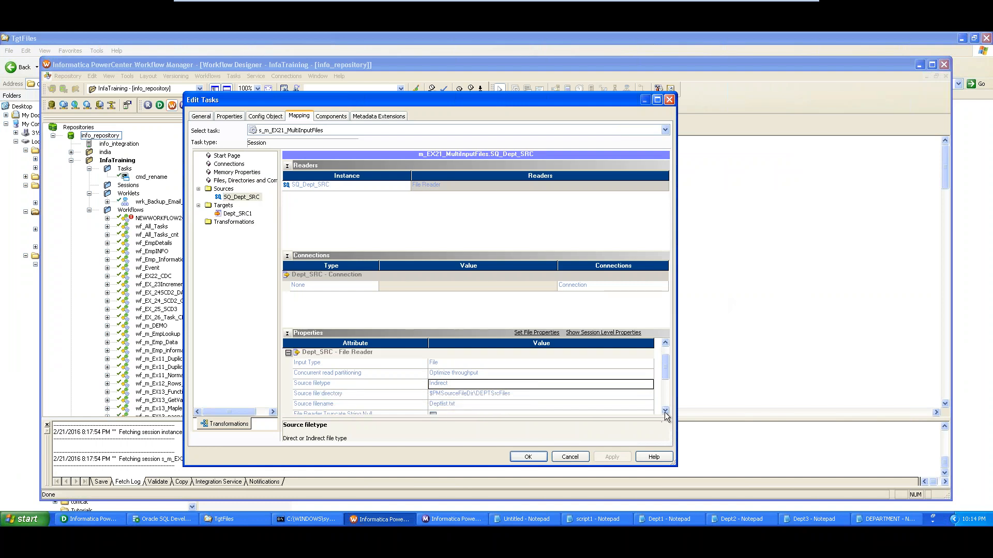
pyautogui.click(595, 394)
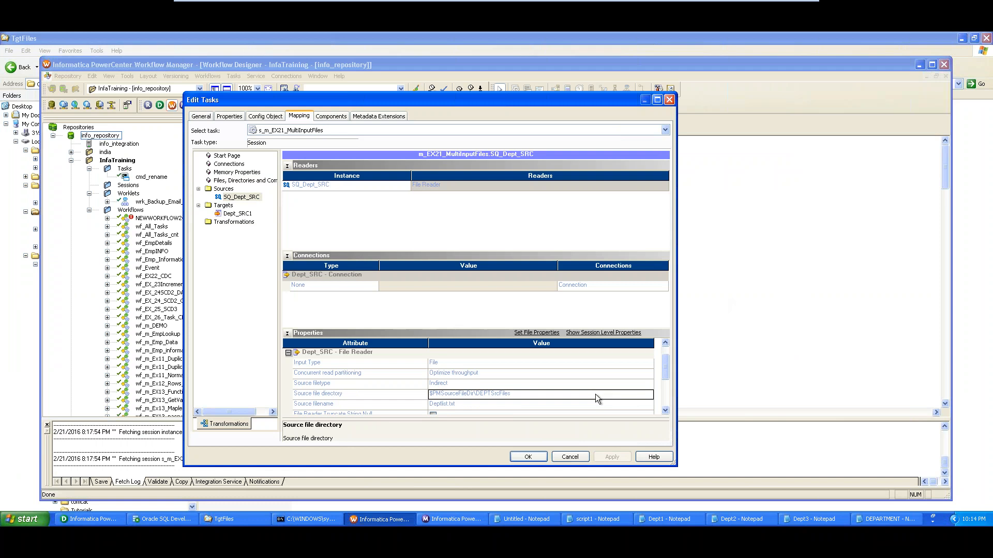
pyautogui.click(571, 406)
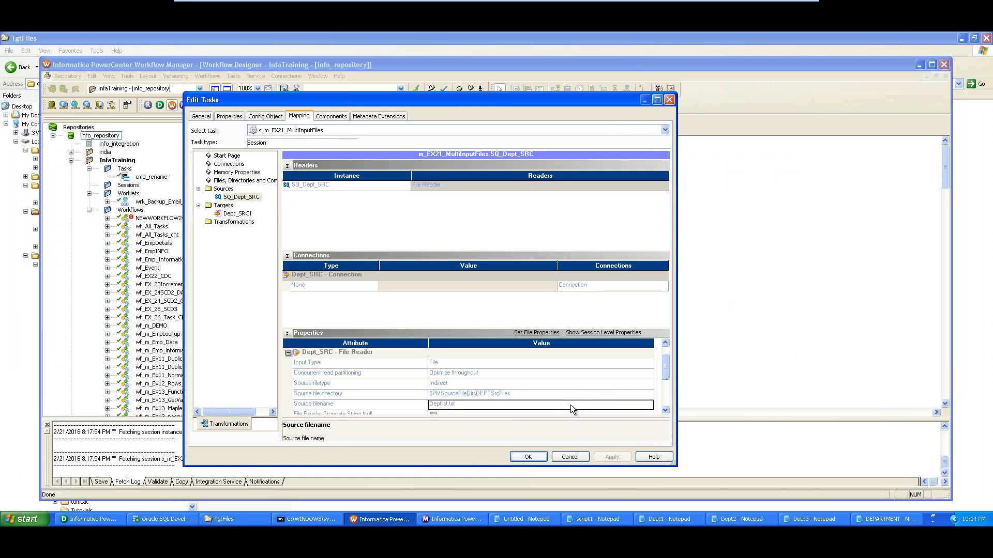
# Review target Dept_SRC1's $PMTargetFileDir\ output directory and DEPARTMENT.TXT output filename
pyautogui.click(238, 213)
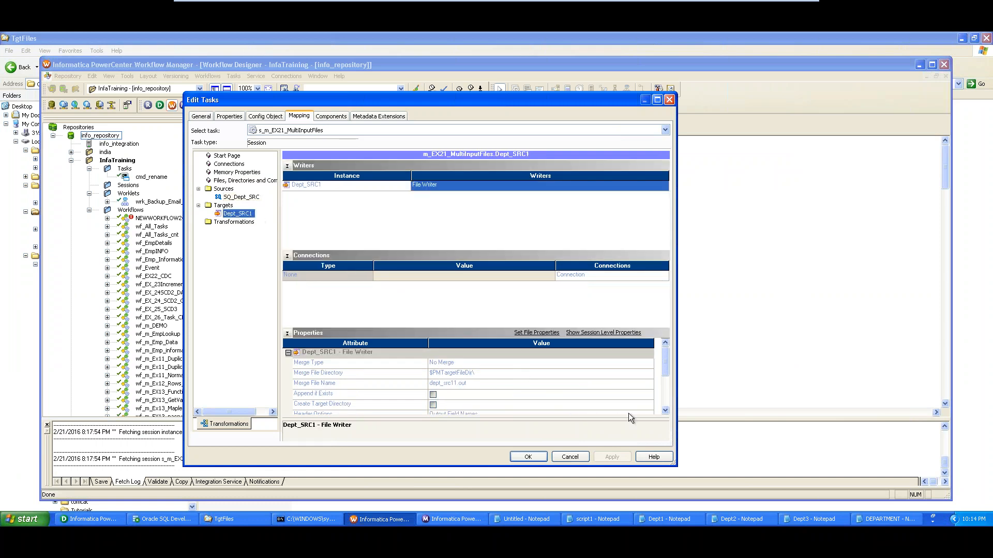
pyautogui.click(665, 411)
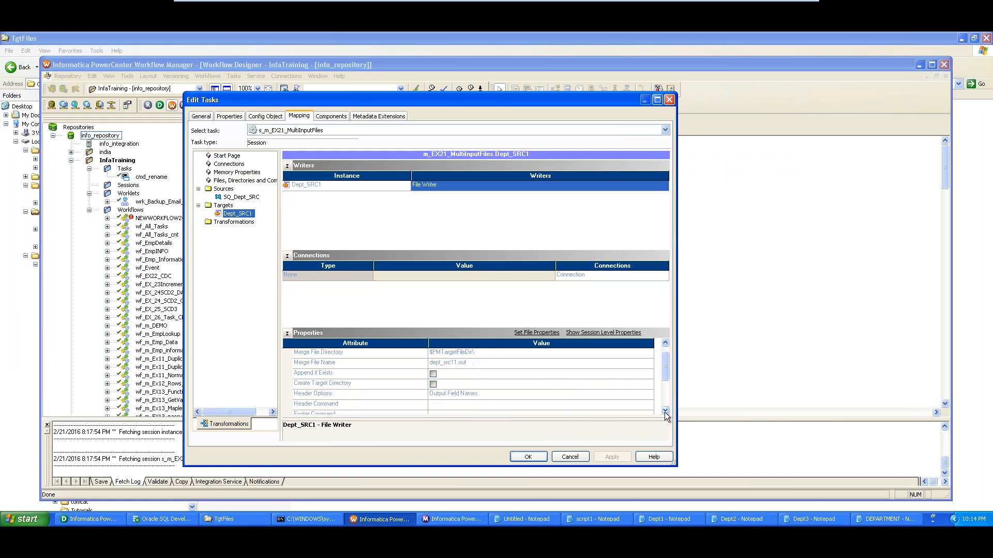
pyautogui.click(665, 411)
pyautogui.click(665, 411)
pyautogui.click(665, 411)
pyautogui.click(665, 411)
pyautogui.click(665, 411)
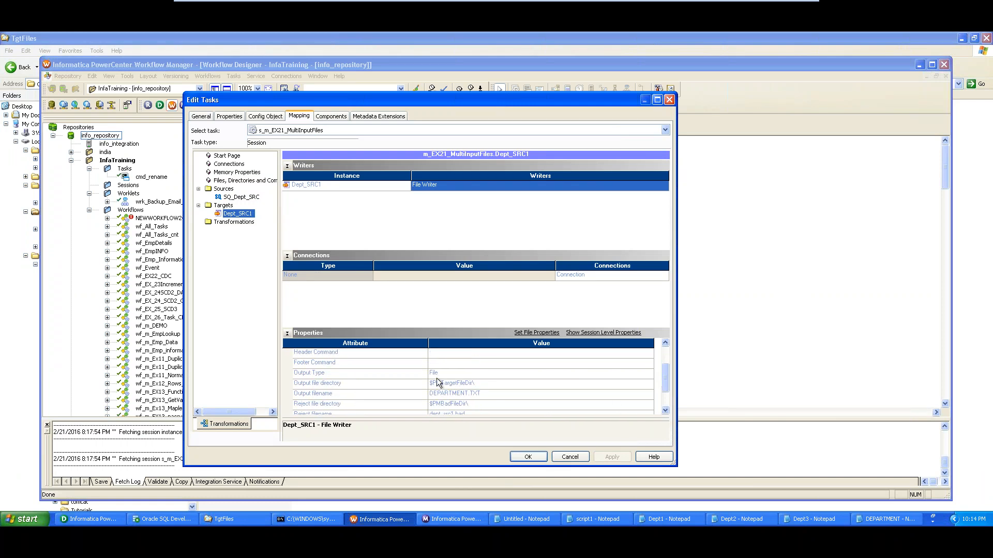
pyautogui.click(468, 383)
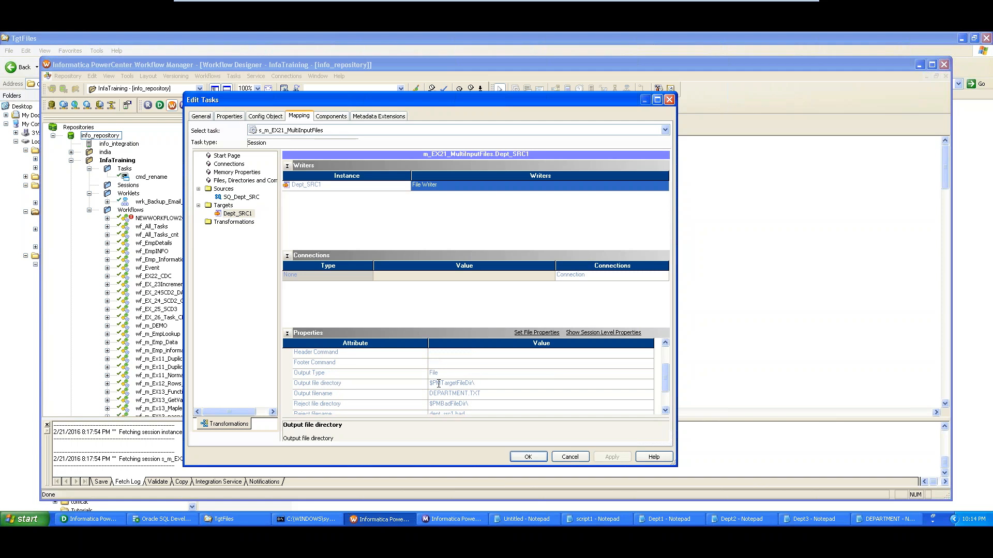
pyautogui.moveTo(438, 383); pyautogui.dragTo(476, 384)
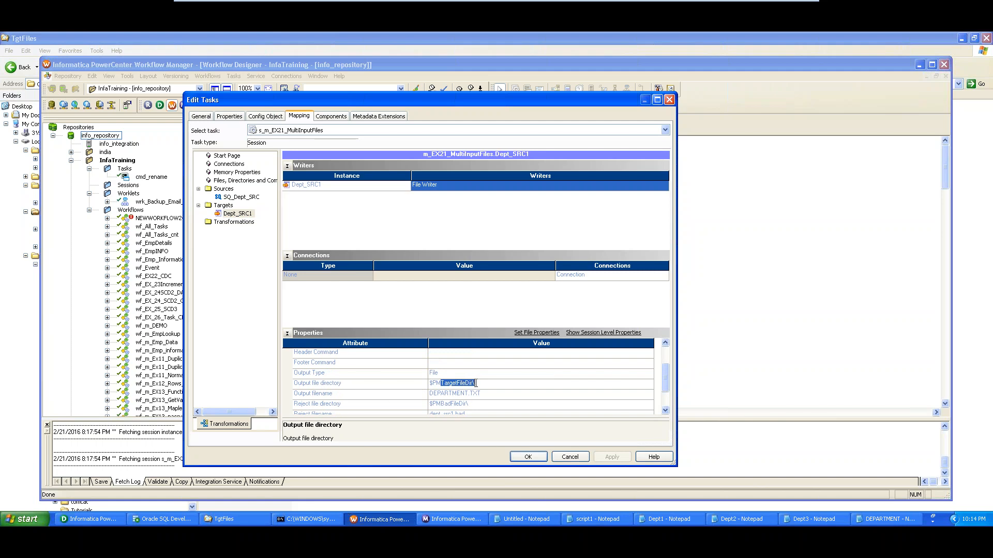
pyautogui.click(432, 395)
pyautogui.moveTo(487, 392); pyautogui.dragTo(428, 392)
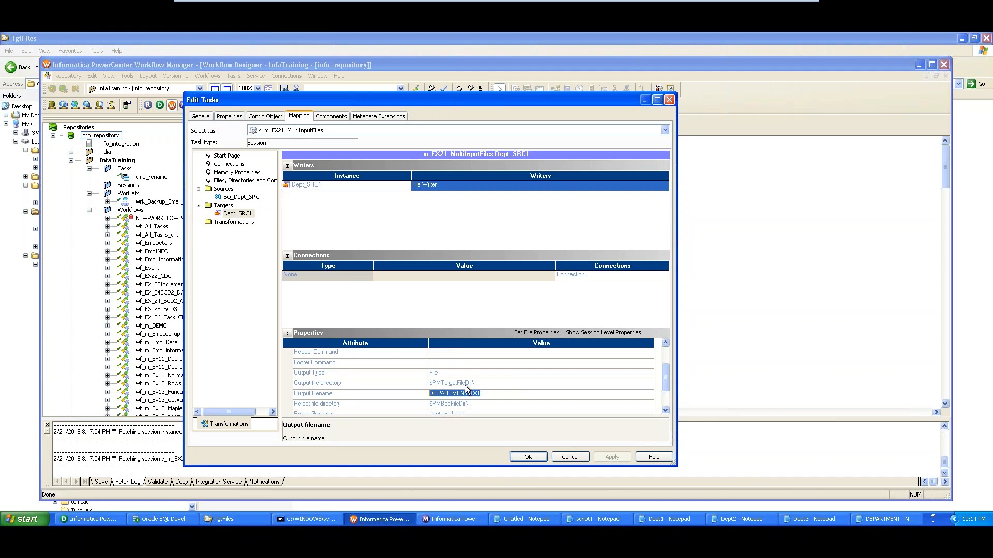
pyautogui.click(256, 520)
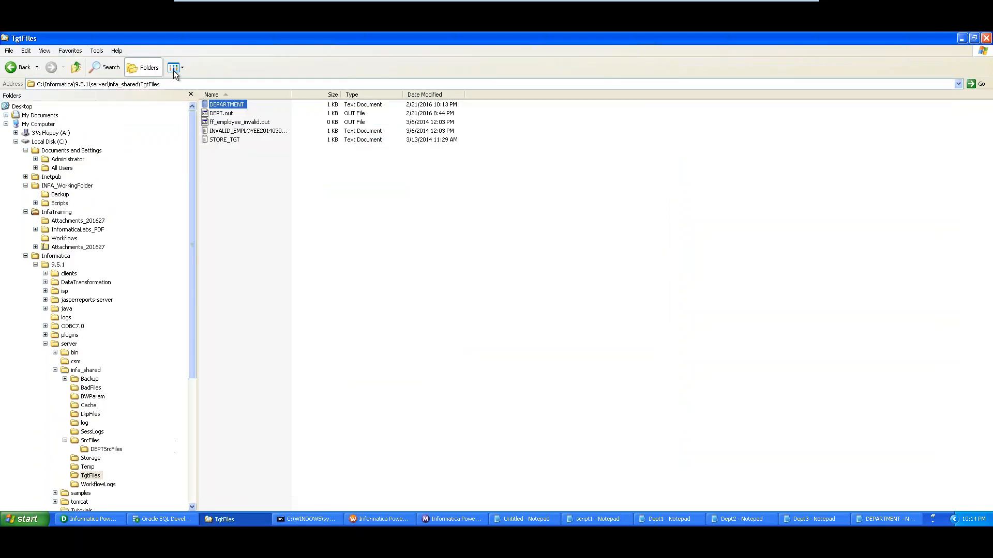
# Open the DEPARTMENT output file from TgtFiles in Notepad
pyautogui.click(166, 86)
pyautogui.click(233, 106)
pyautogui.doubleClick(231, 106)
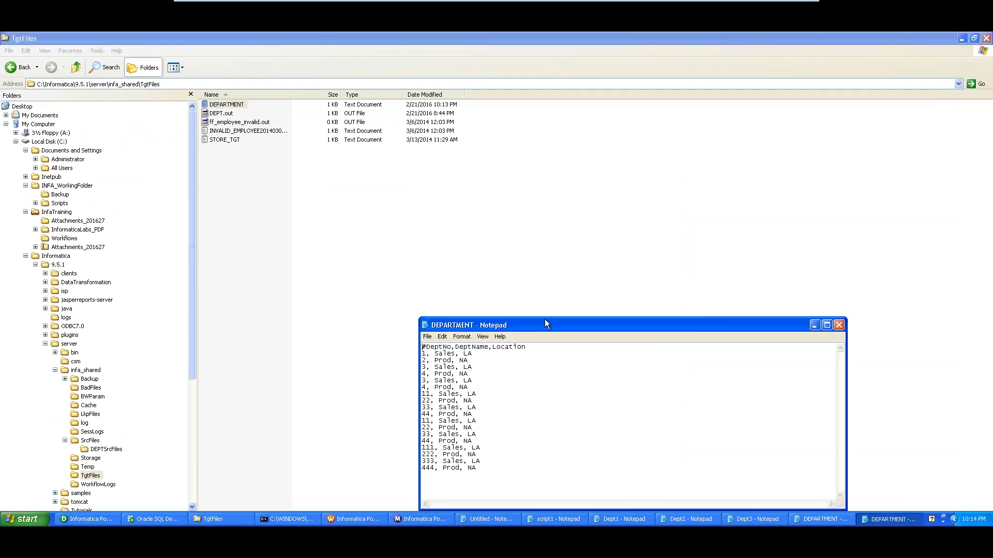
pyautogui.moveTo(541, 328); pyautogui.dragTo(479, 128)
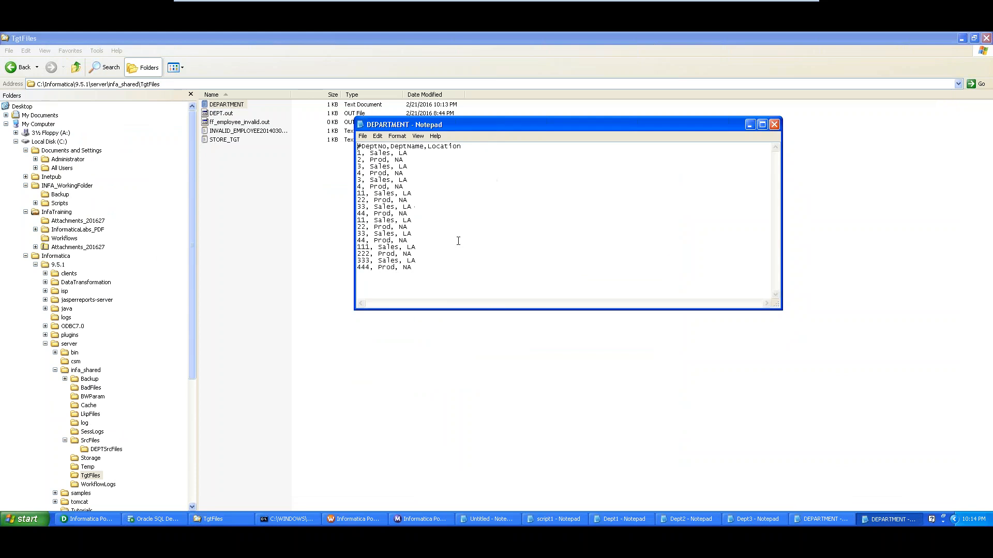
# Bring the Dept1, Dept2 and Dept3 files forward and move DEPARTMENT to the upper right for comparison
pyautogui.click(600, 521)
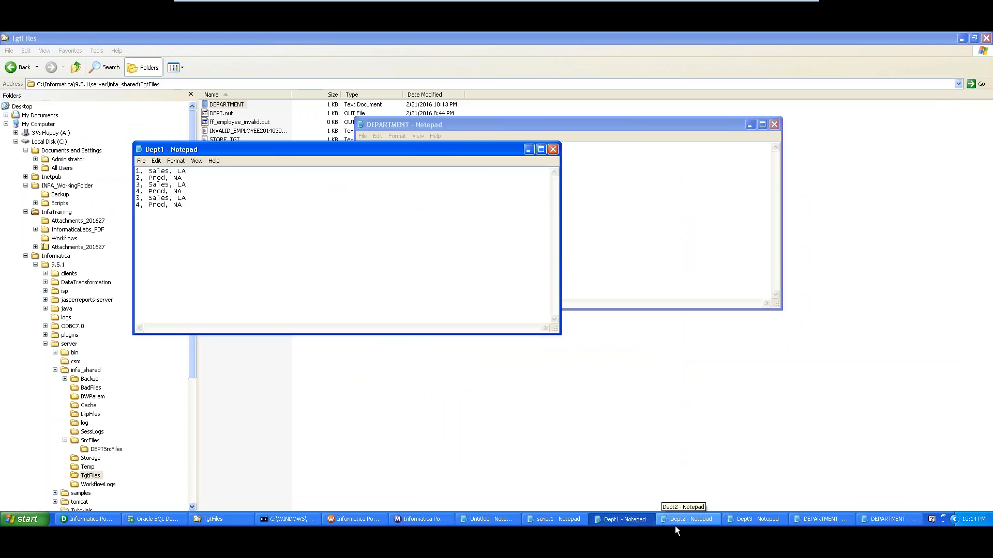
pyautogui.click(676, 523)
pyautogui.click(744, 520)
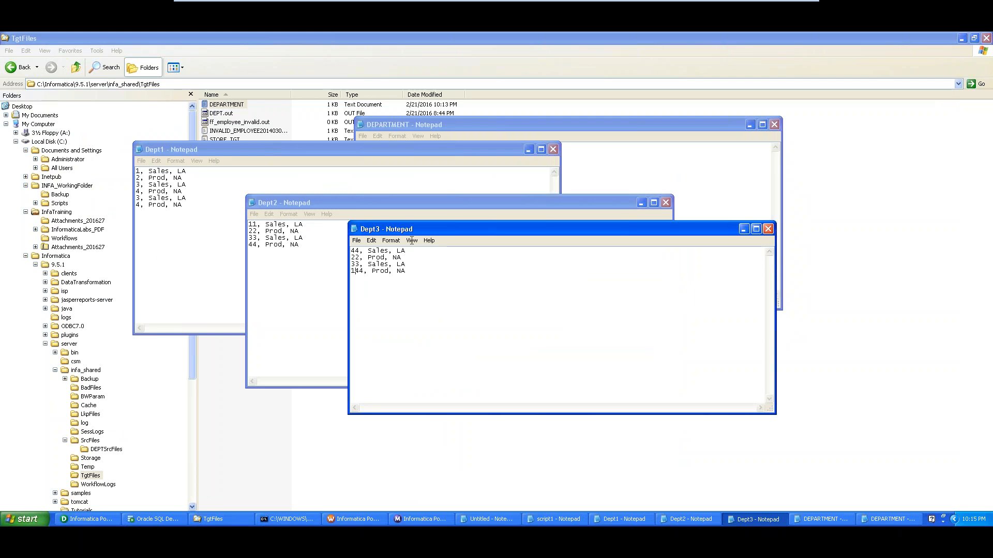
pyautogui.moveTo(608, 124); pyautogui.dragTo(805, 77)
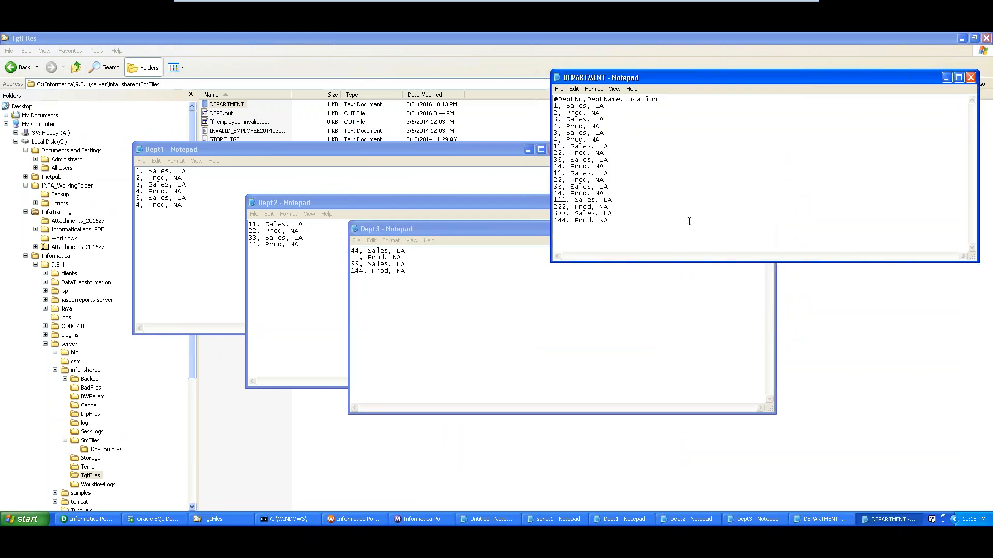
pyautogui.click(219, 521)
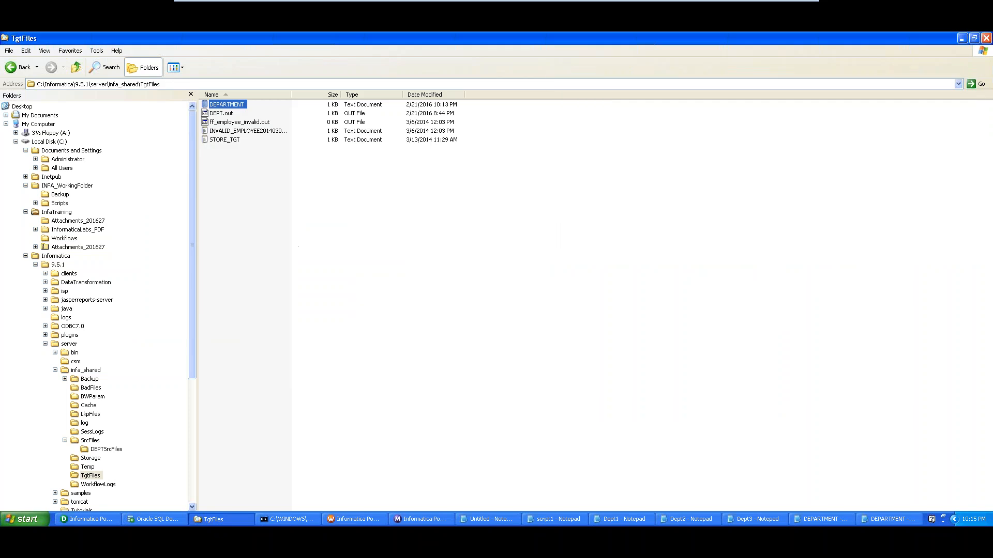
# Go to SrcFiles\DEPTSrcFiles and open Dept4 in Notepad
pyautogui.click(99, 83)
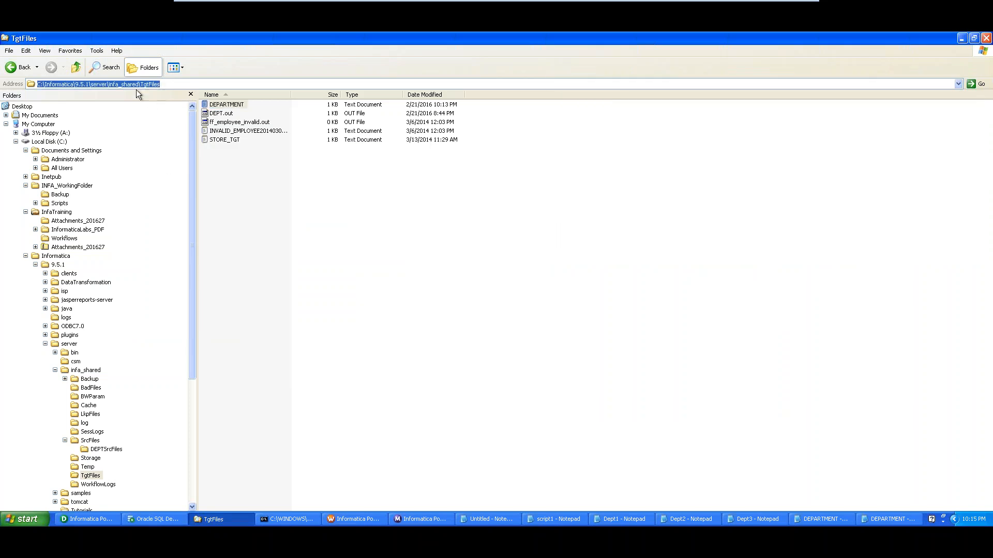
pyautogui.click(91, 442)
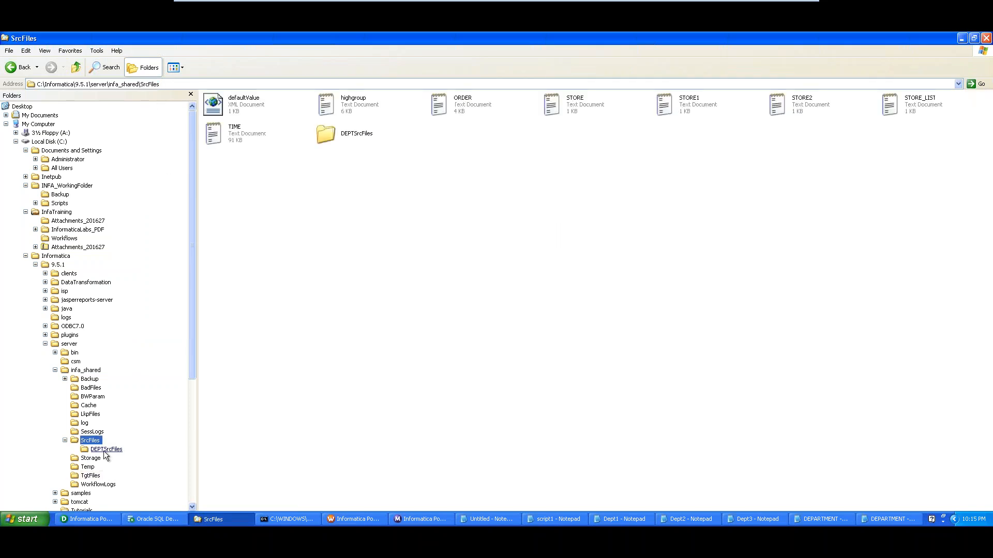
pyautogui.click(106, 449)
pyautogui.doubleClick(602, 107)
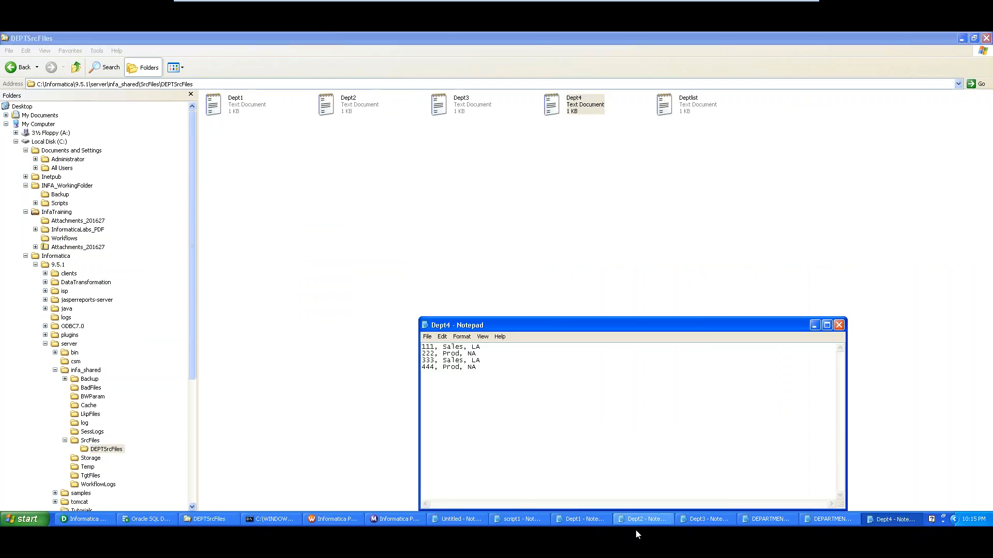
# Arrange the Dept1, Dept2, Dept3 and Dept4 windows in a staggered row
pyautogui.click(648, 520)
pyautogui.click(594, 523)
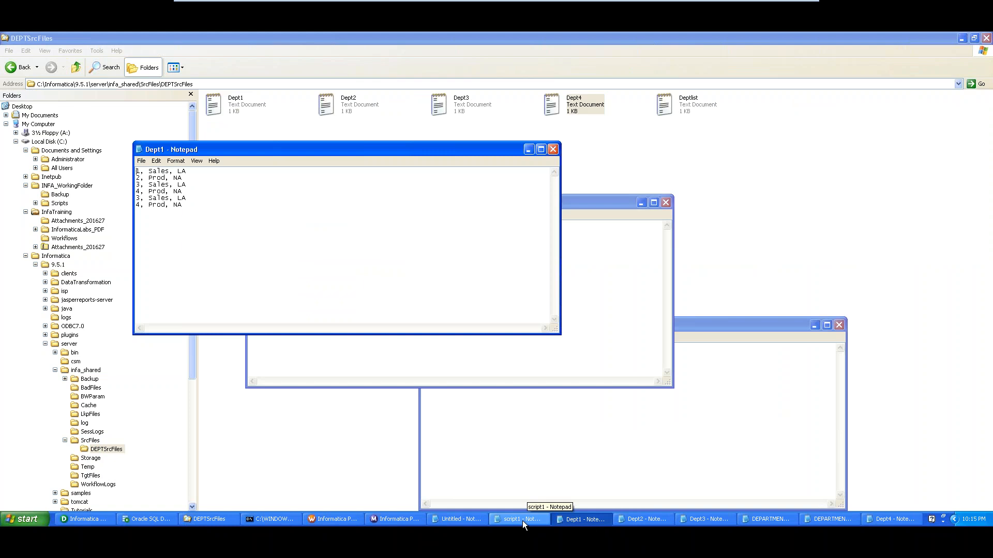
pyautogui.click(702, 520)
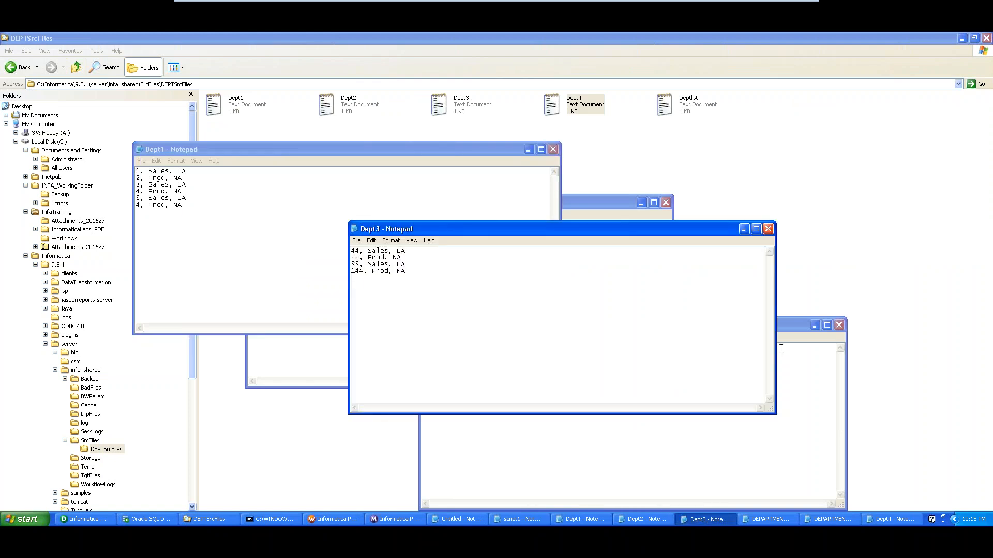
pyautogui.click(598, 200)
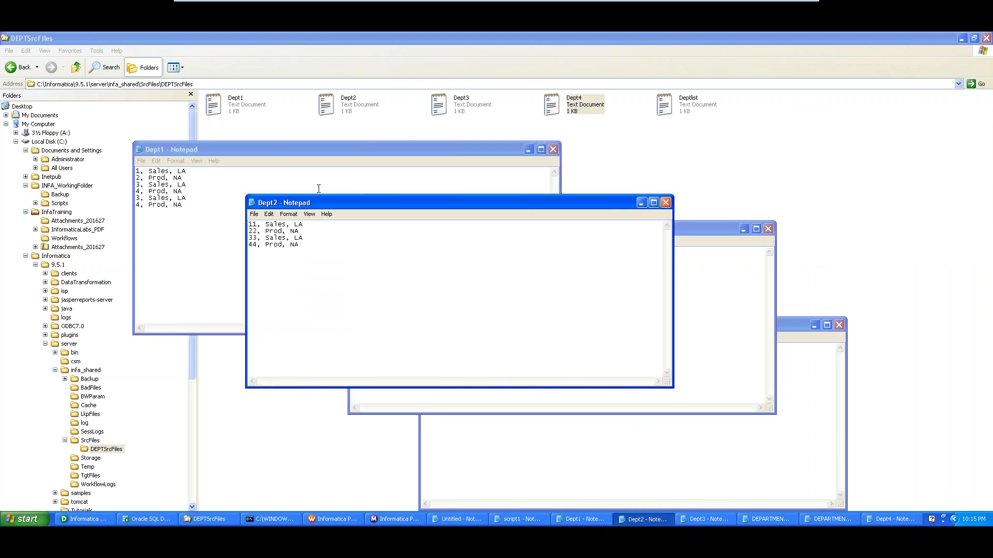
pyautogui.moveTo(321, 200); pyautogui.dragTo(284, 148)
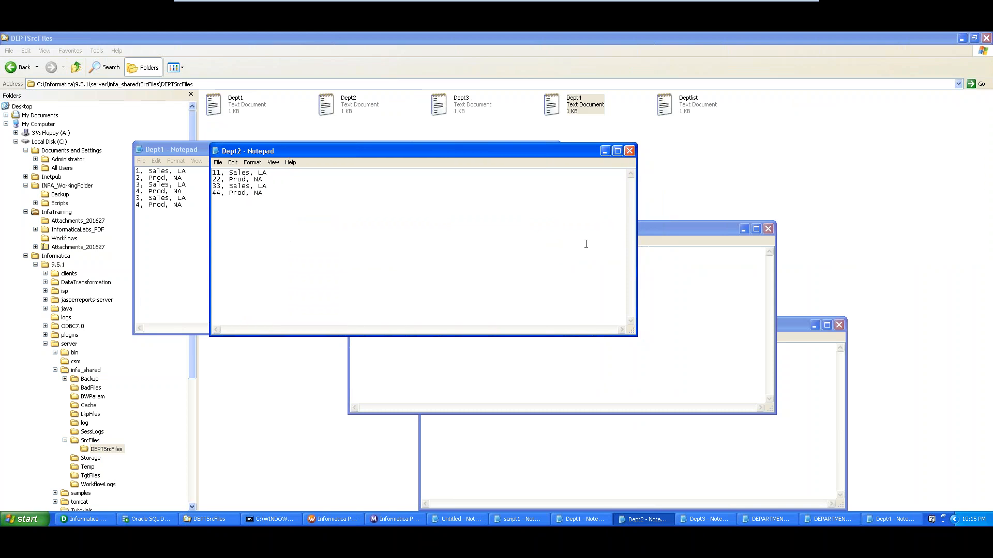
pyautogui.click(639, 231)
pyautogui.moveTo(639, 231); pyautogui.dragTo(569, 163)
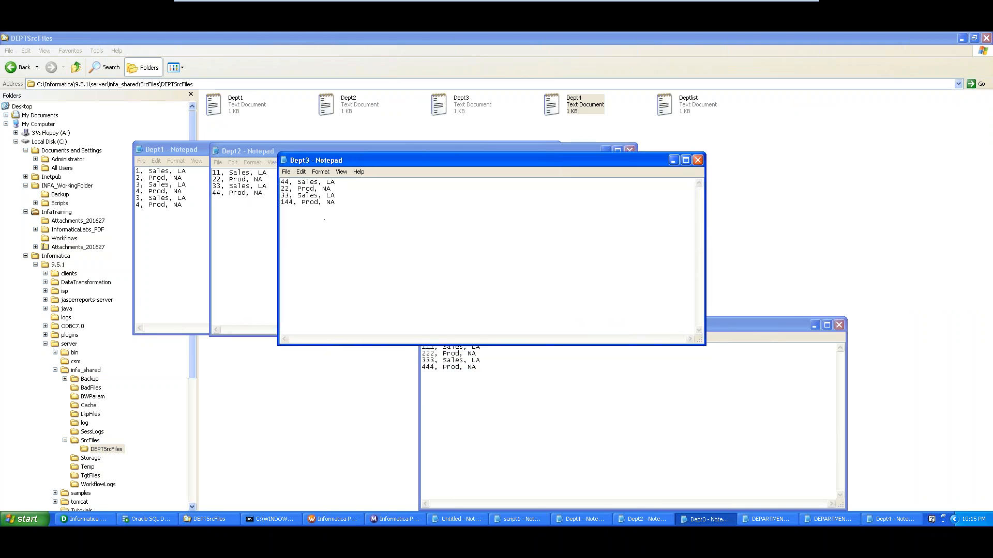
pyautogui.click(616, 383)
# Place DEPARTMENT right of Dept4 and highlight its header and all combined source rows
pyautogui.moveTo(596, 328); pyautogui.dragTo(536, 157)
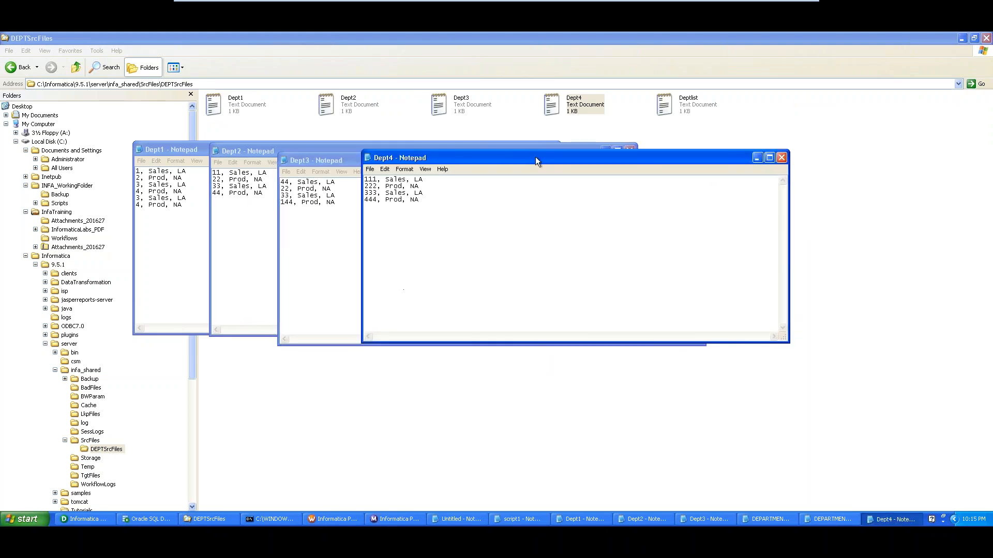
pyautogui.click(761, 519)
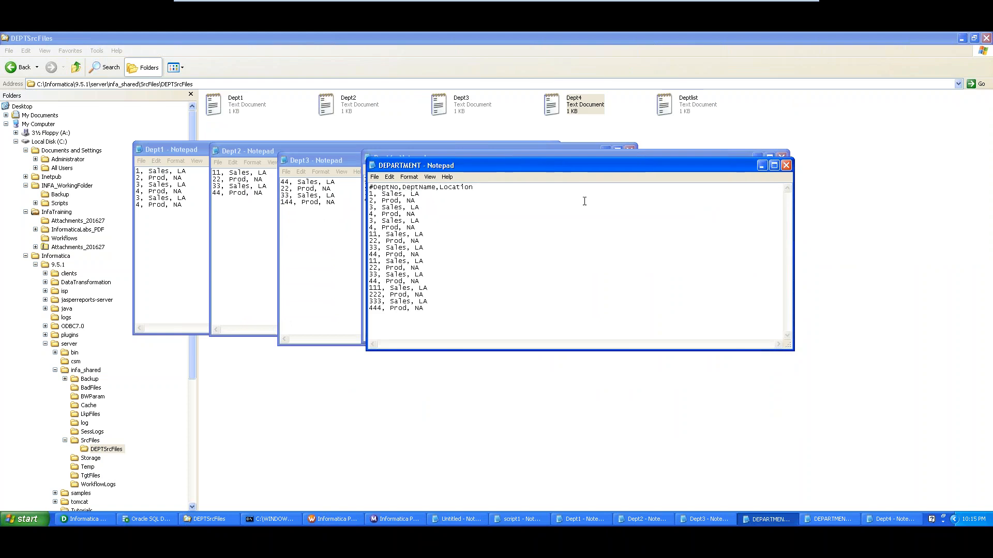
pyautogui.moveTo(547, 164); pyautogui.dragTo(666, 153)
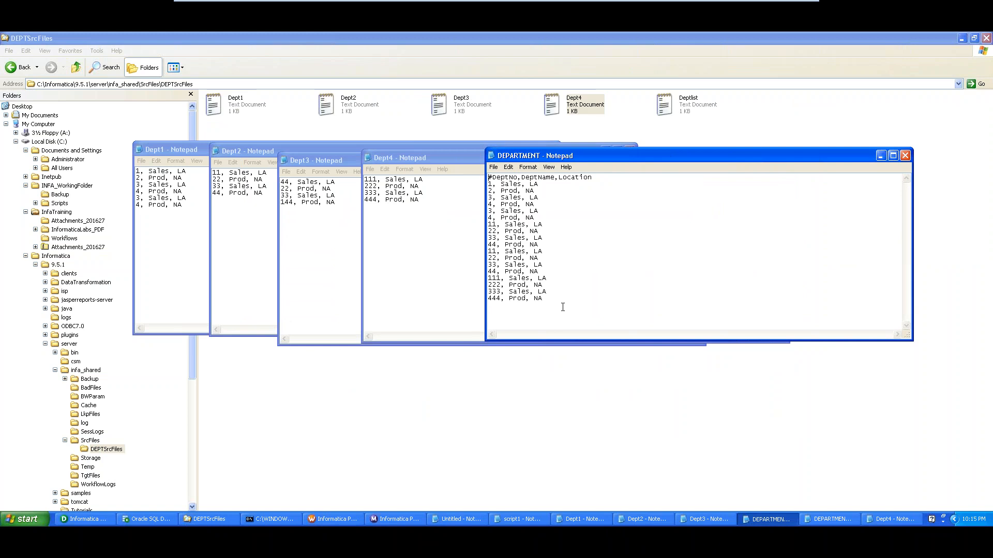
pyautogui.moveTo(563, 307); pyautogui.dragTo(593, 178)
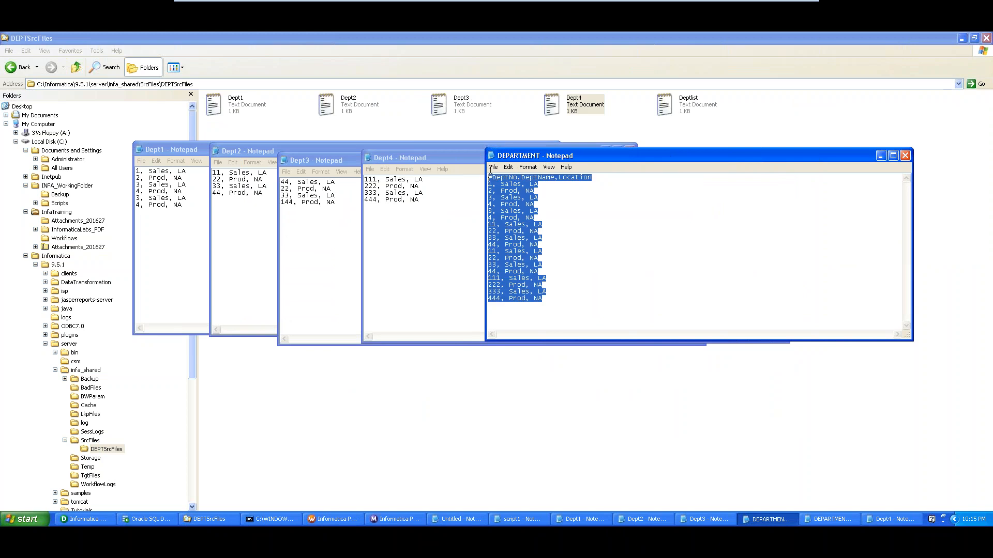
pyautogui.click(590, 244)
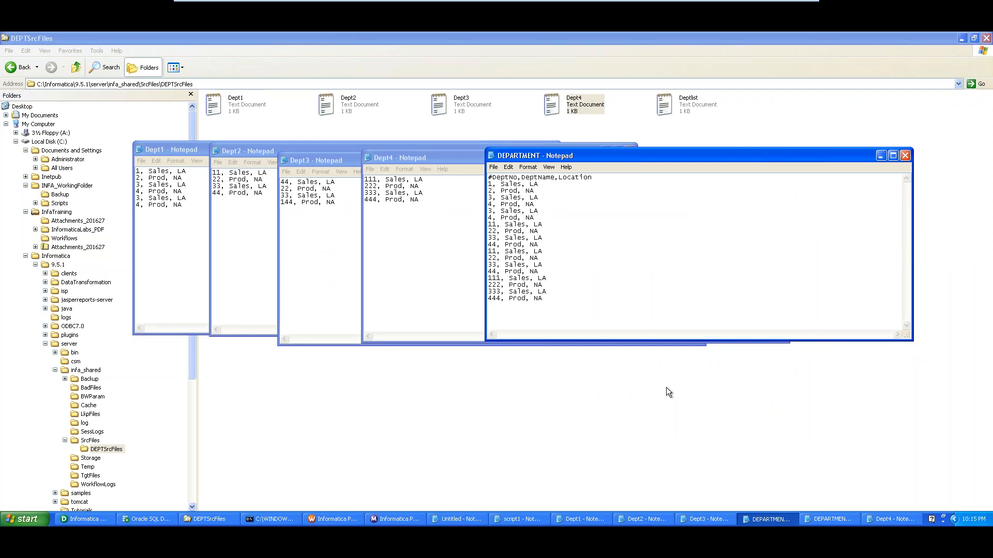
# Close the DEPARTMENT and Dept1–Dept4 Notepad files without saving the changes to Dept3
pyautogui.click(904, 156)
pyautogui.click(781, 157)
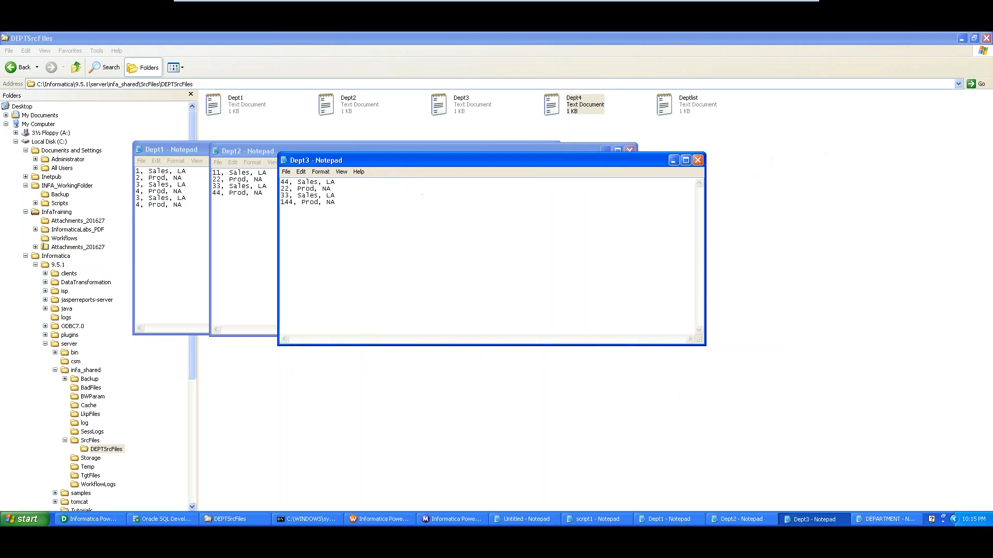
pyautogui.click(698, 161)
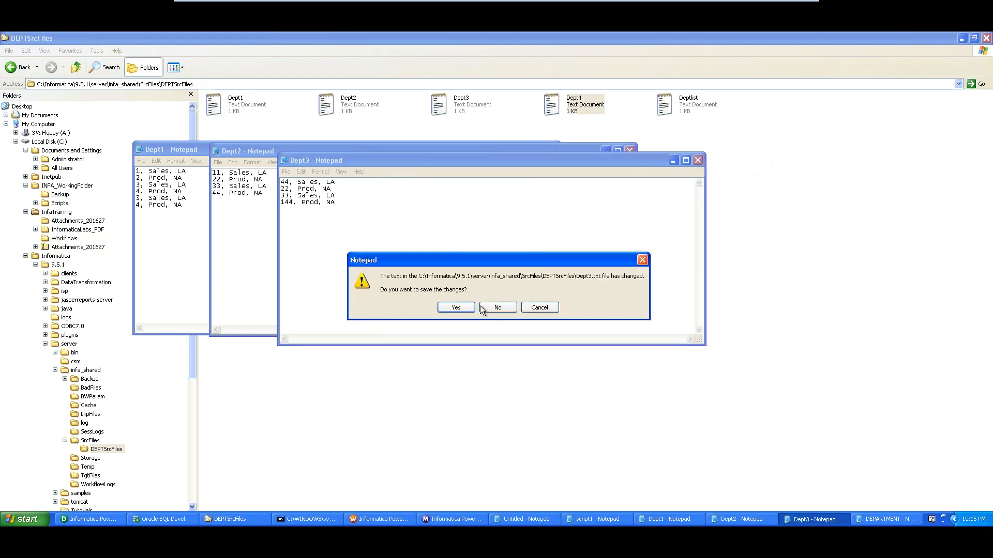
pyautogui.click(496, 308)
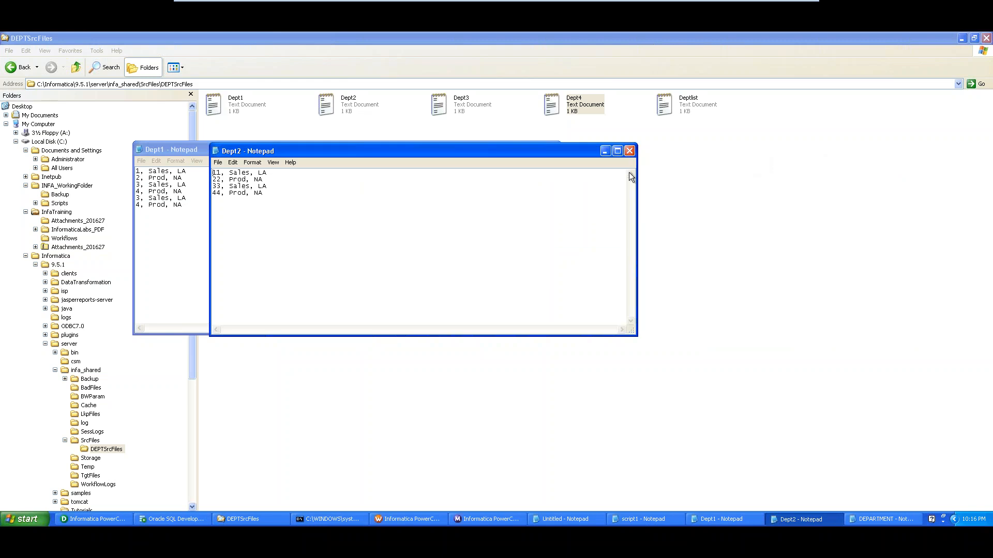
pyautogui.click(629, 151)
pyautogui.click(553, 149)
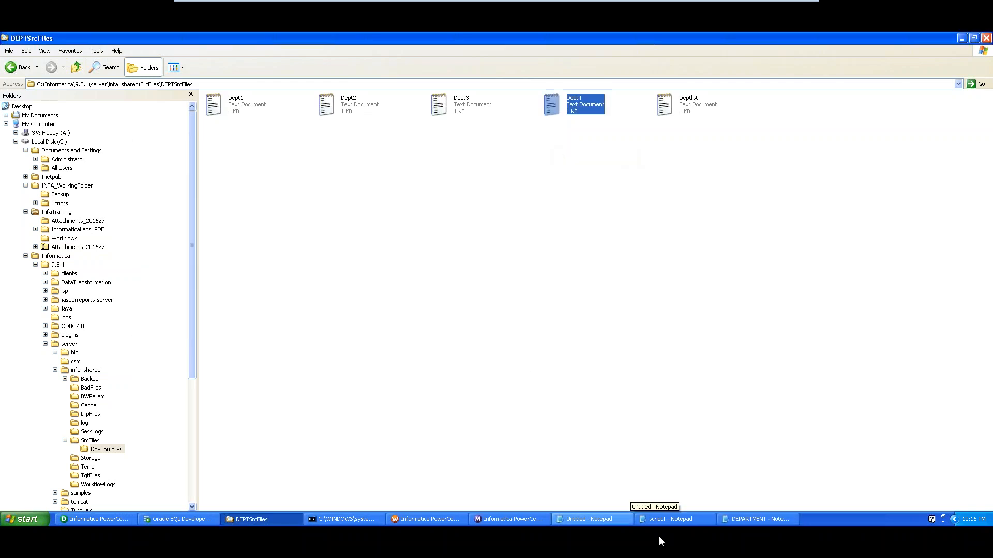
# In Explorer, open the empty C:\INFA_WorkingFolder\Backup folder
pyautogui.click(274, 153)
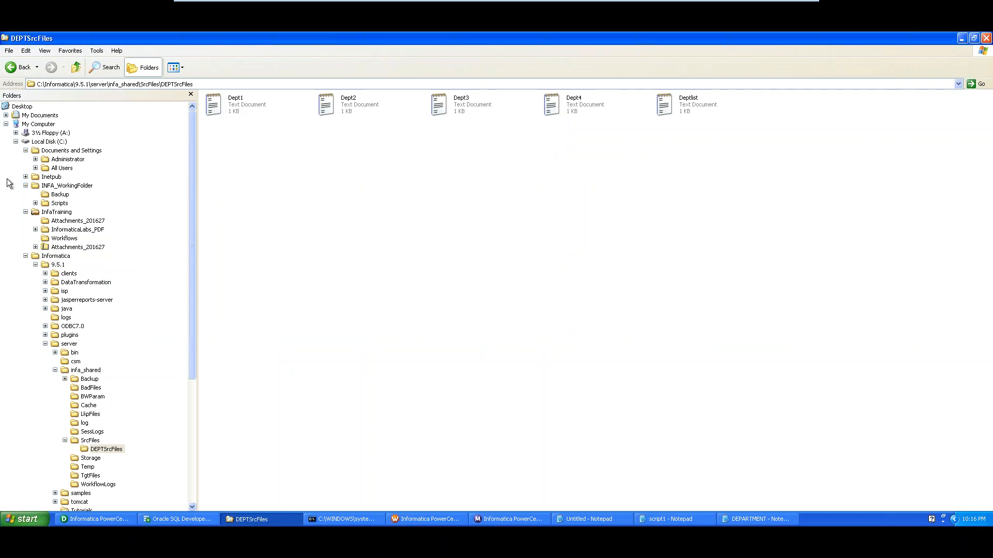
pyautogui.click(63, 186)
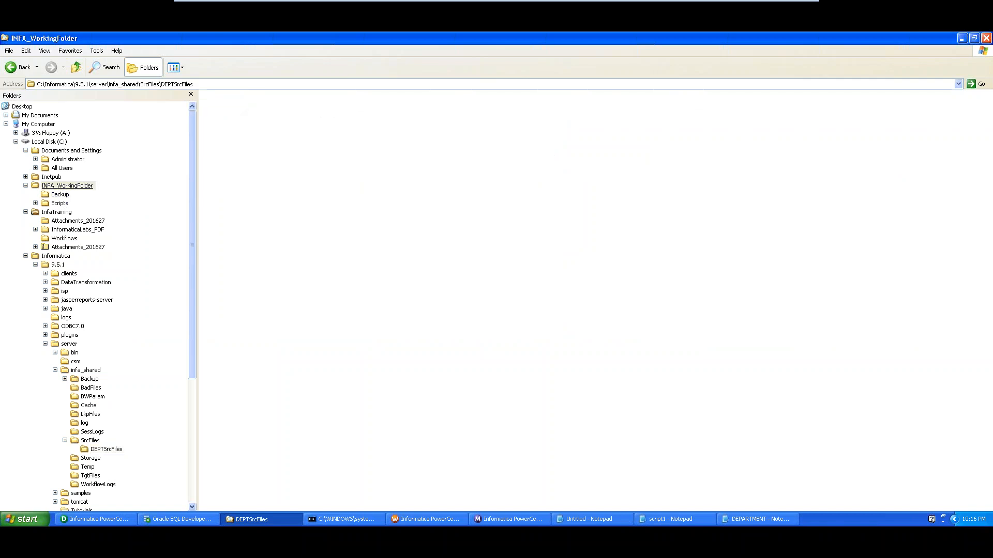
pyautogui.click(64, 195)
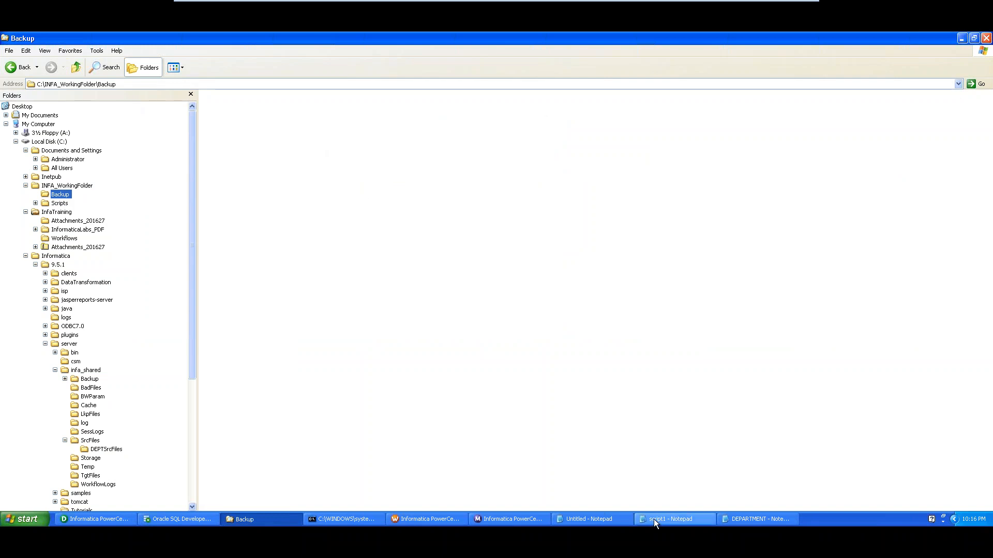
# Close the DEPARTMENT output file and bring up the untitled MKDIR/COPY command notes
pyautogui.click(774, 520)
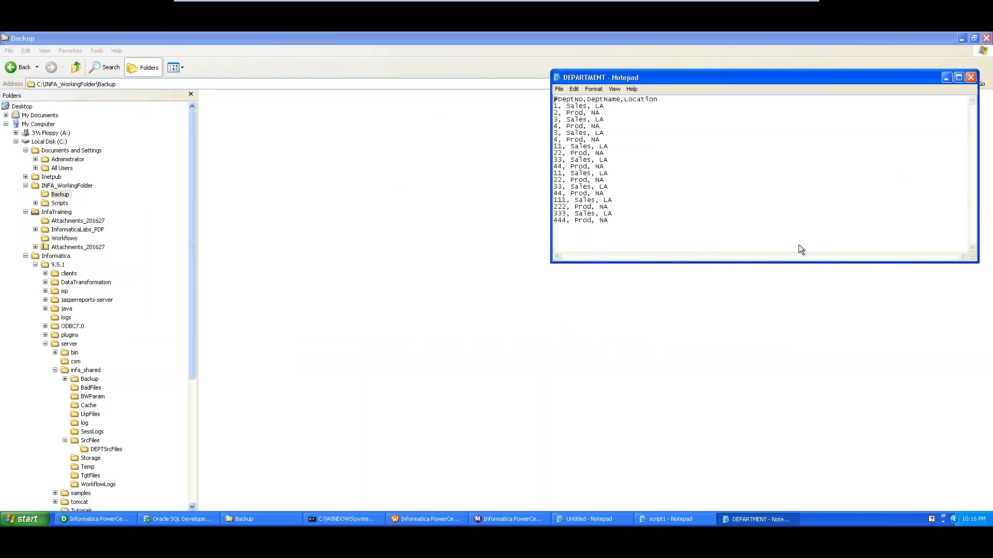
pyautogui.click(971, 77)
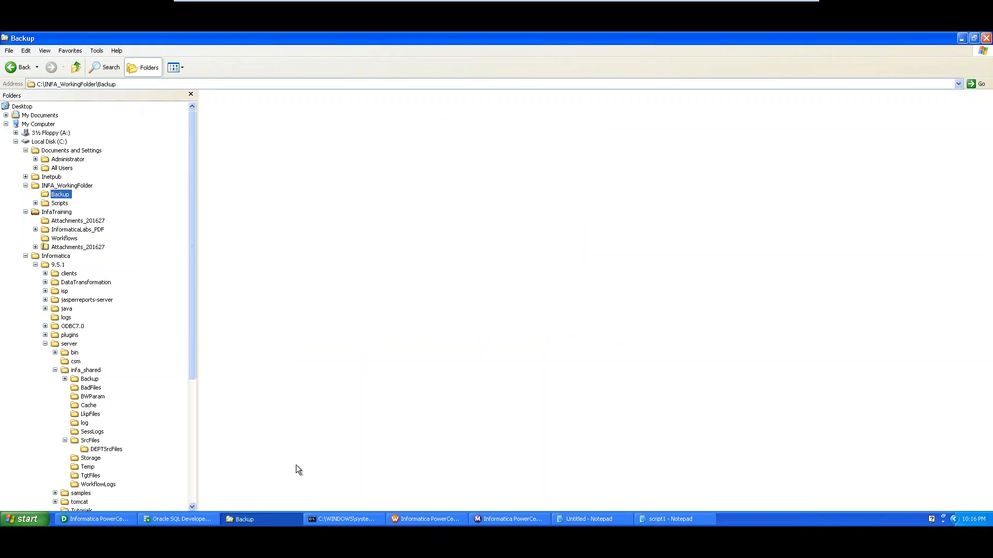
pyautogui.click(584, 520)
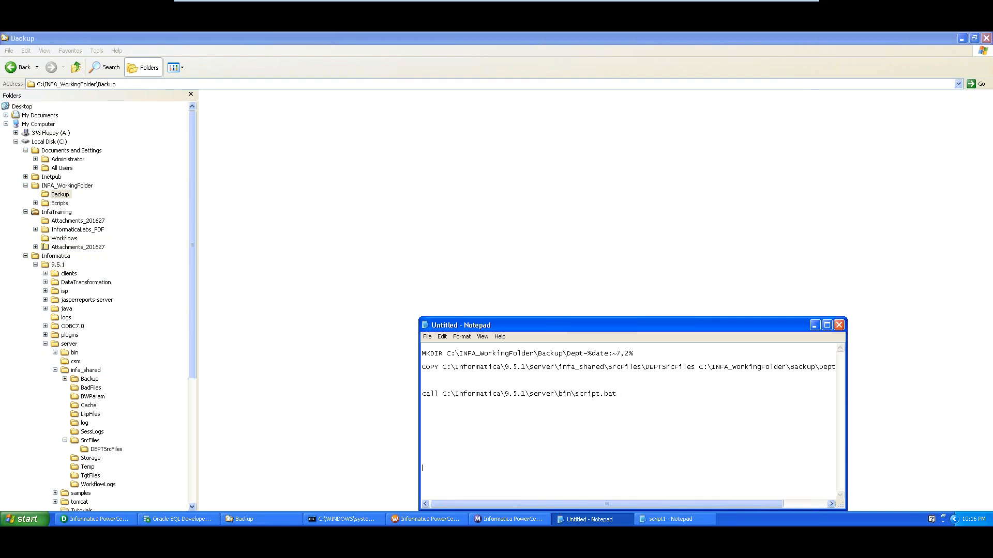
# Add 'Dept-cureentdate' and 'Dept-21 folder' lines beneath the backup commands in the Notepad notes
pyautogui.press('Return')
pyautogui.press('Return')
pyautogui.press('Return')
pyautogui.press('Return')
pyautogui.press('Return')
pyautogui.press('Return')
pyautogui.press('Return')
pyautogui.press('Return')
pyautogui.press('Return')
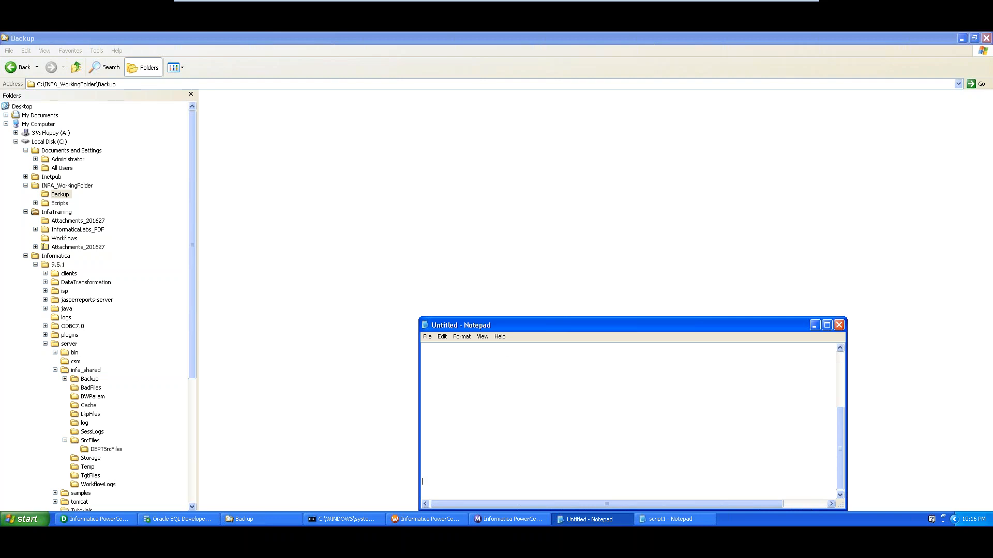
pyautogui.write('Dept-')
pyautogui.write('cureentdate')
pyautogui.press('Return')
pyautogui.write('Dep')
pyautogui.moveTo(640, 325); pyautogui.dragTo(466, 91)
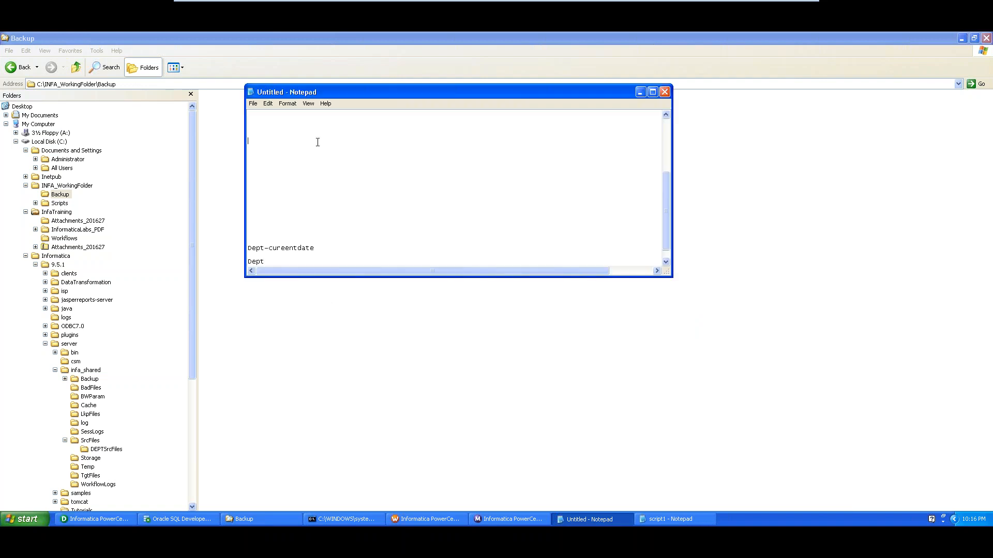
pyautogui.press('Delete')
pyautogui.press('Delete')
pyautogui.press('Delete')
pyautogui.press('Delete')
pyautogui.press('Delete')
pyautogui.press('Delete')
pyautogui.press('Delete')
pyautogui.press('Delete')
pyautogui.press('Delete')
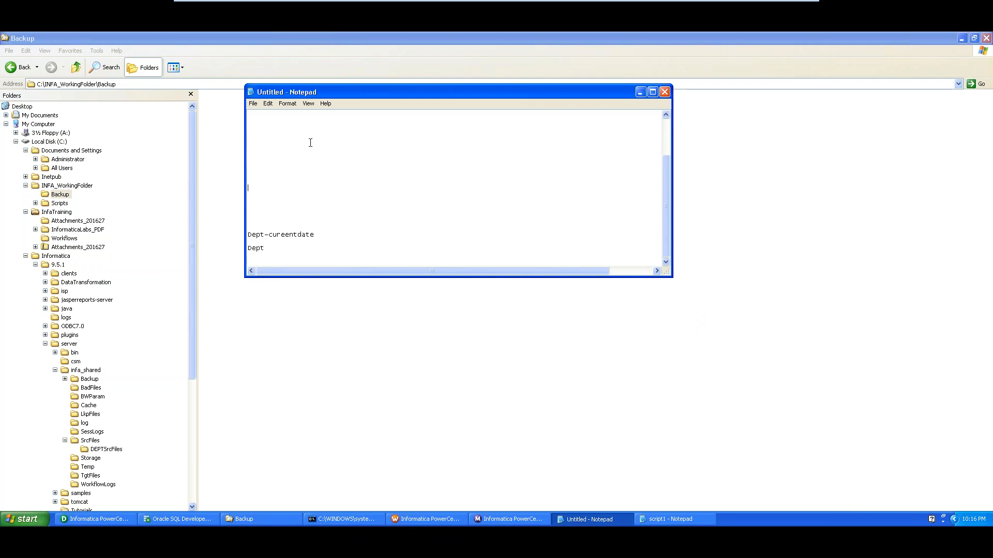
pyautogui.click(304, 252)
pyautogui.click(299, 250)
pyautogui.write('-21   folder')
# Switch to Workflow Manager and cancel the open Edit Tasks dialog
pyautogui.click(411, 522)
pyautogui.click(570, 457)
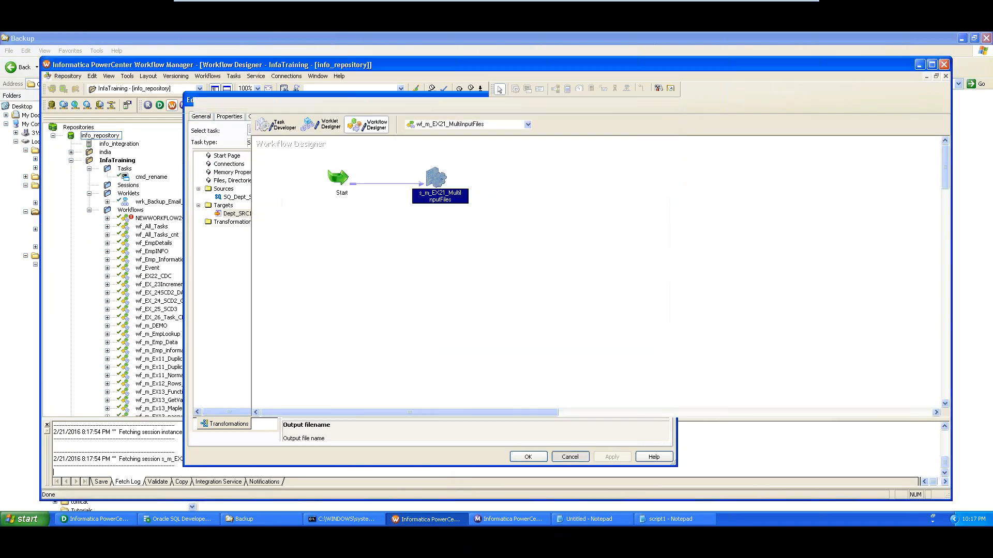
pyautogui.click(497, 210)
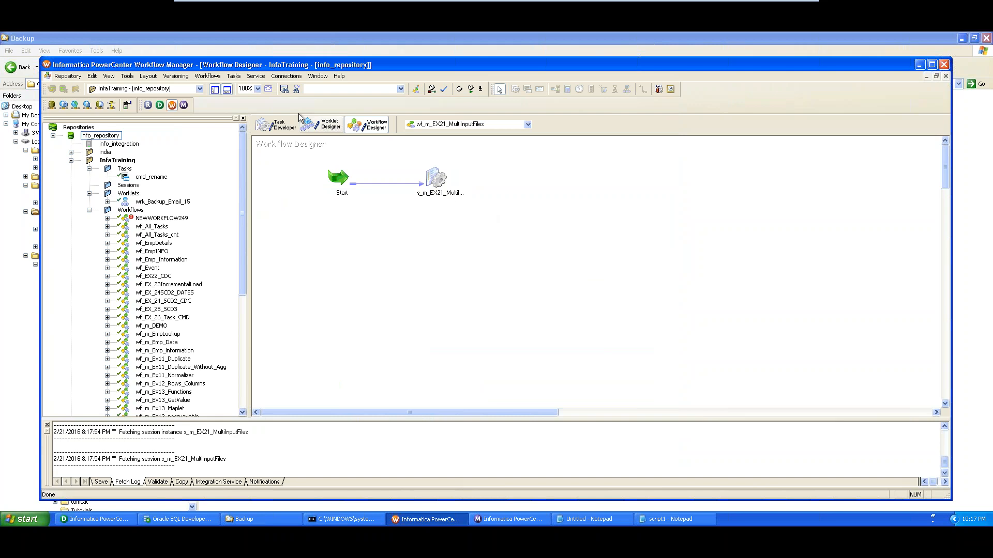
pyautogui.click(238, 77)
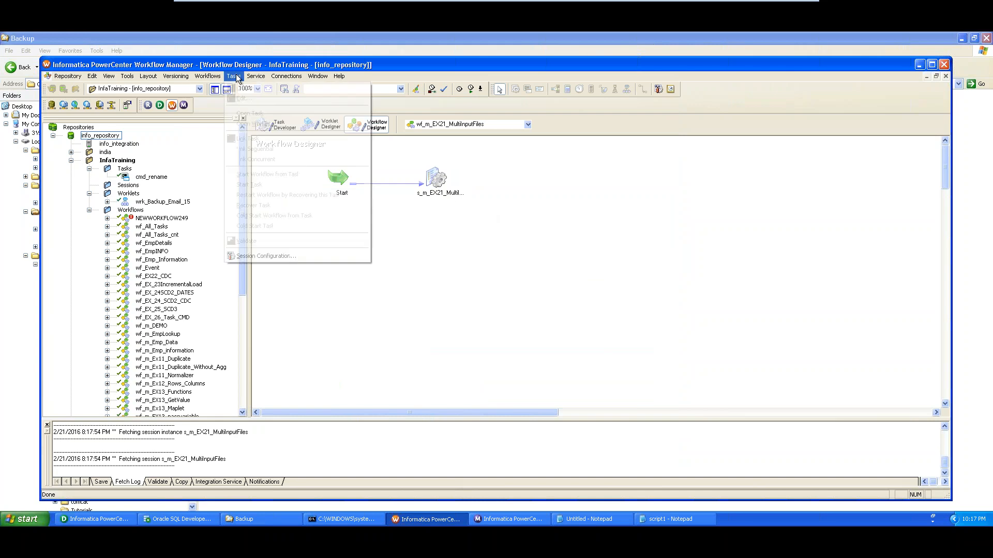
pyautogui.click(585, 222)
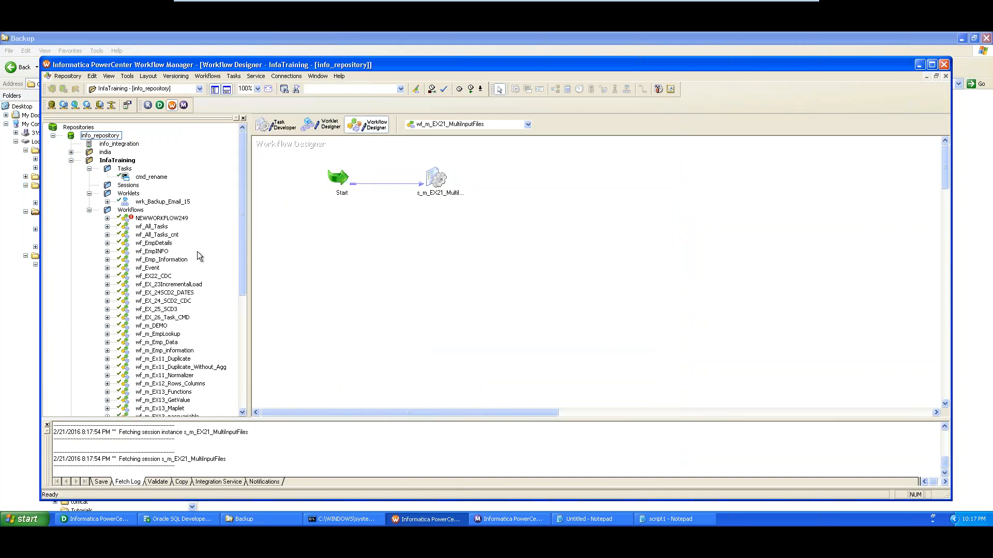
# Disconnect from info_repository, reconnect with the repository password, and open the InfaTraining folder
pyautogui.rightClick(98, 135)
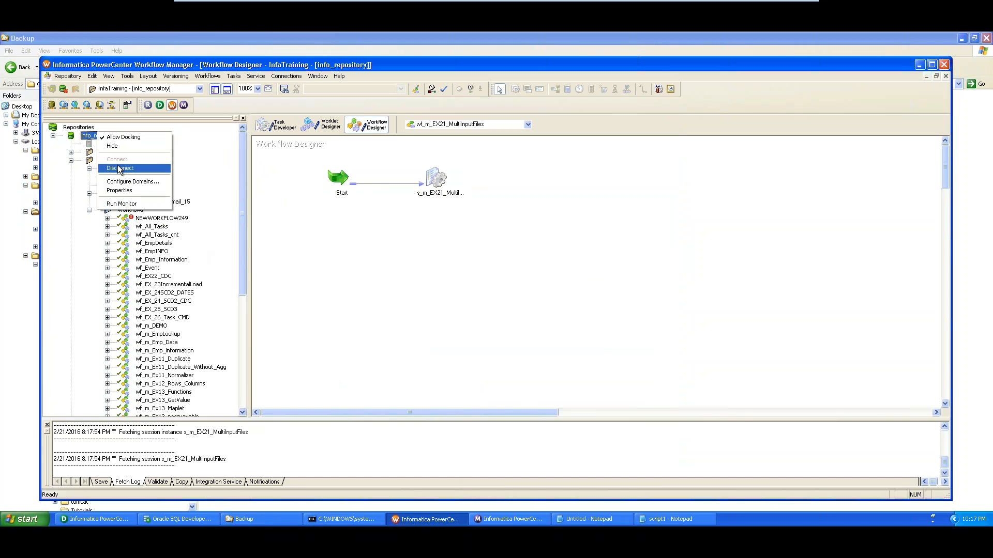
pyautogui.click(119, 168)
pyautogui.rightClick(100, 136)
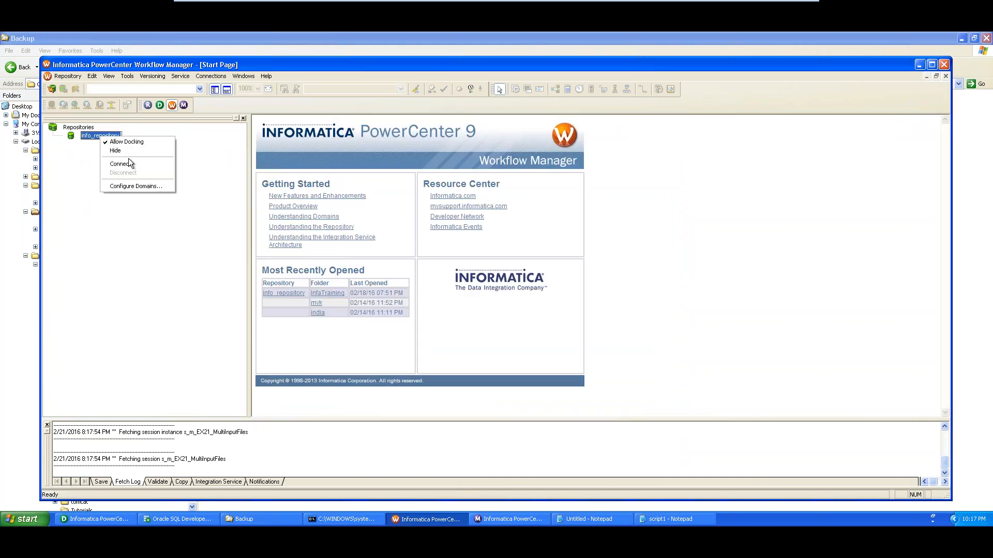
pyautogui.click(116, 160)
pyautogui.press('Tab')
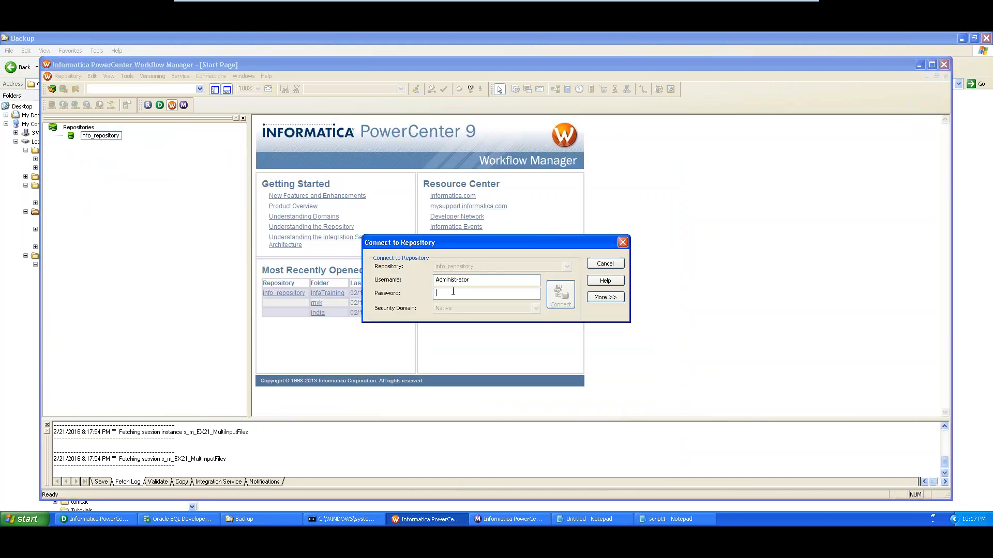
pyautogui.write('admin')
pyautogui.press('Return')
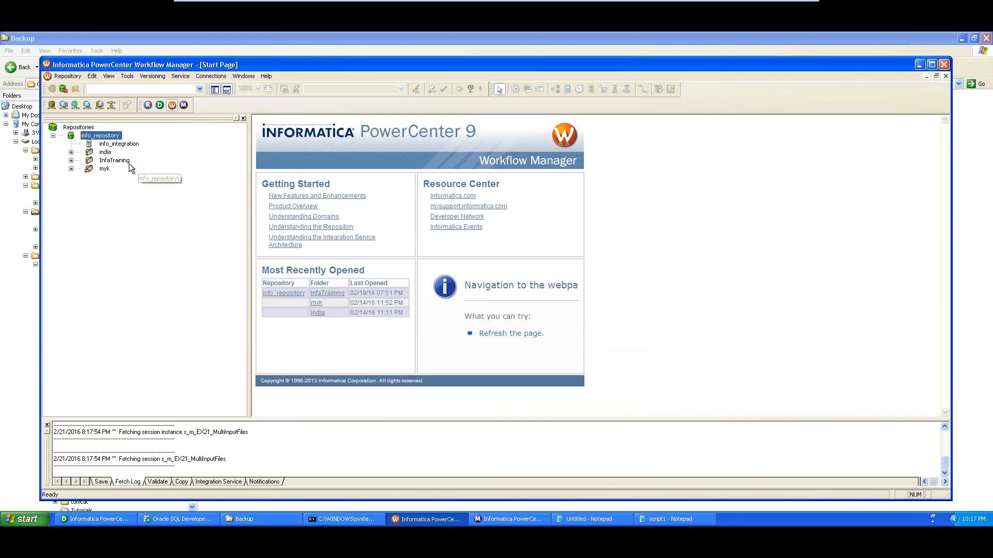
pyautogui.rightClick(119, 161)
pyautogui.click(138, 211)
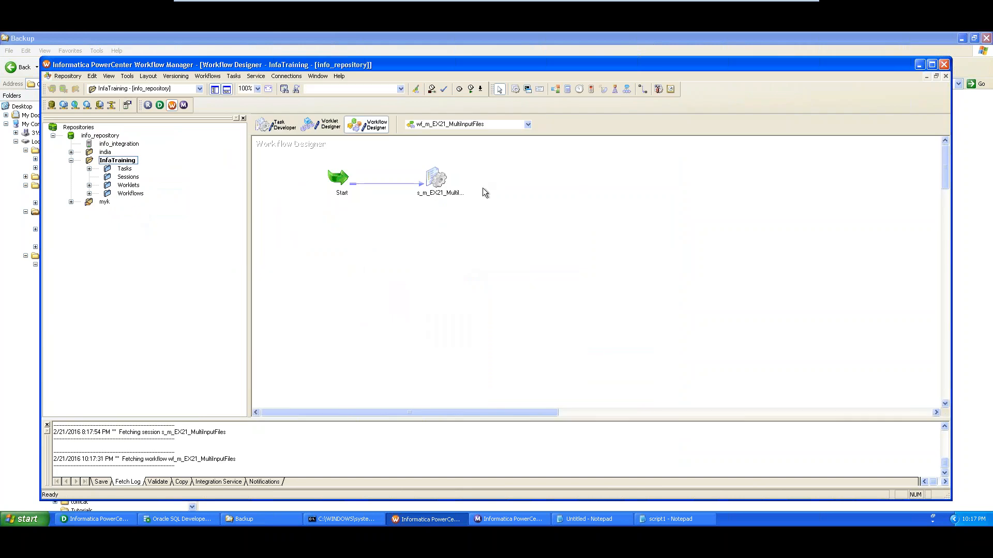
# Create a new Command task named cmd_backup in the workflow
pyautogui.click(233, 76)
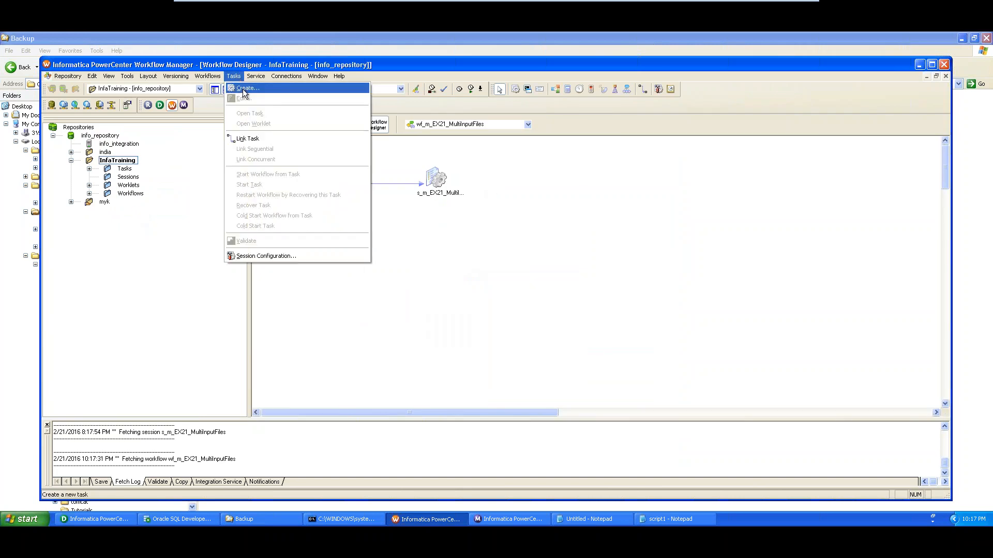
pyautogui.click(244, 93)
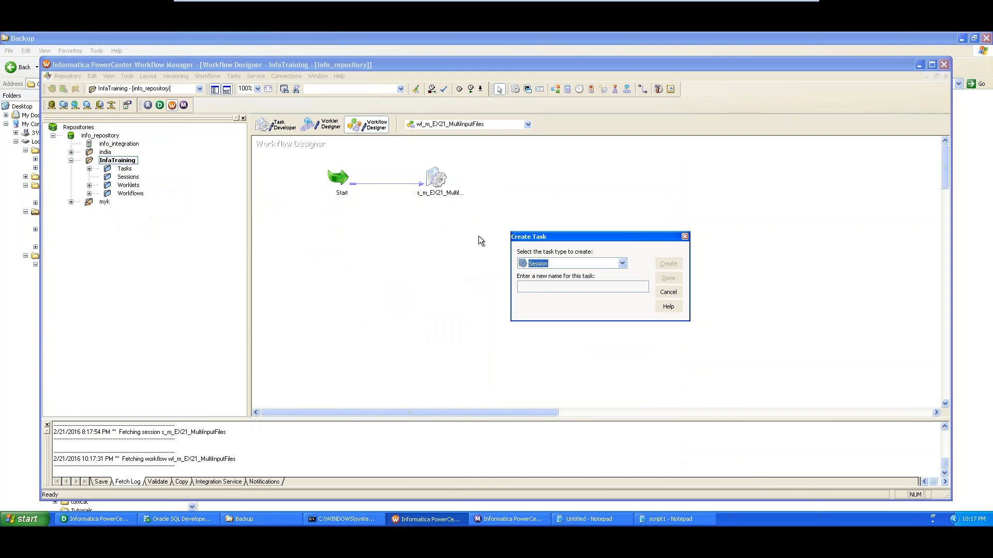
pyautogui.click(625, 261)
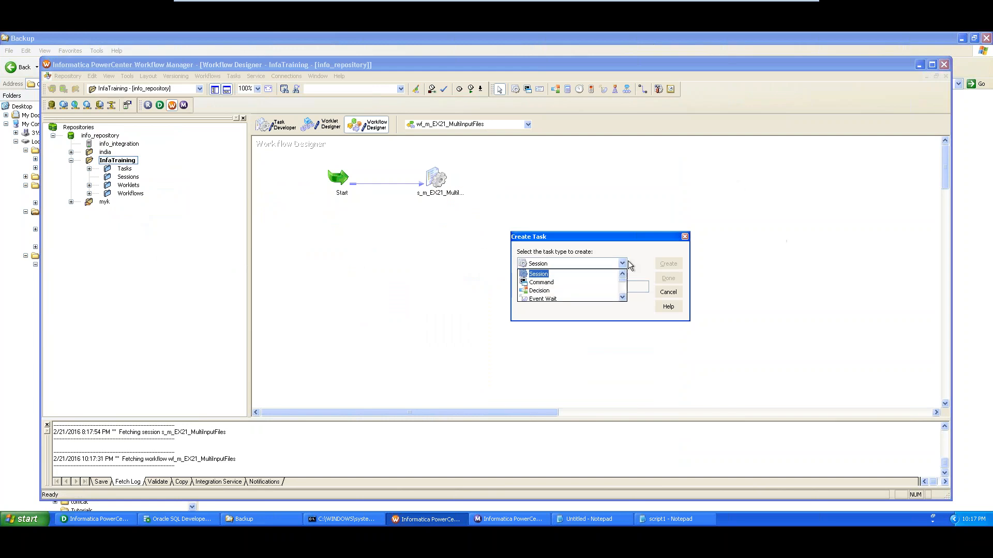
pyautogui.click(562, 283)
pyautogui.click(562, 285)
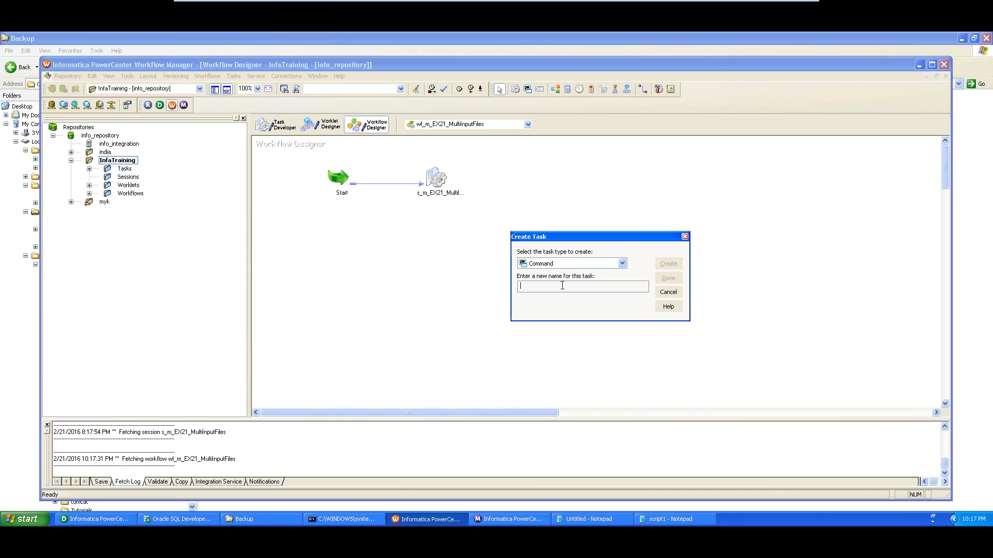
pyautogui.write('ba')
pyautogui.write('ck')
pyautogui.write('cmd_')
pyautogui.click(568, 288)
pyautogui.write('up')
pyautogui.click(669, 264)
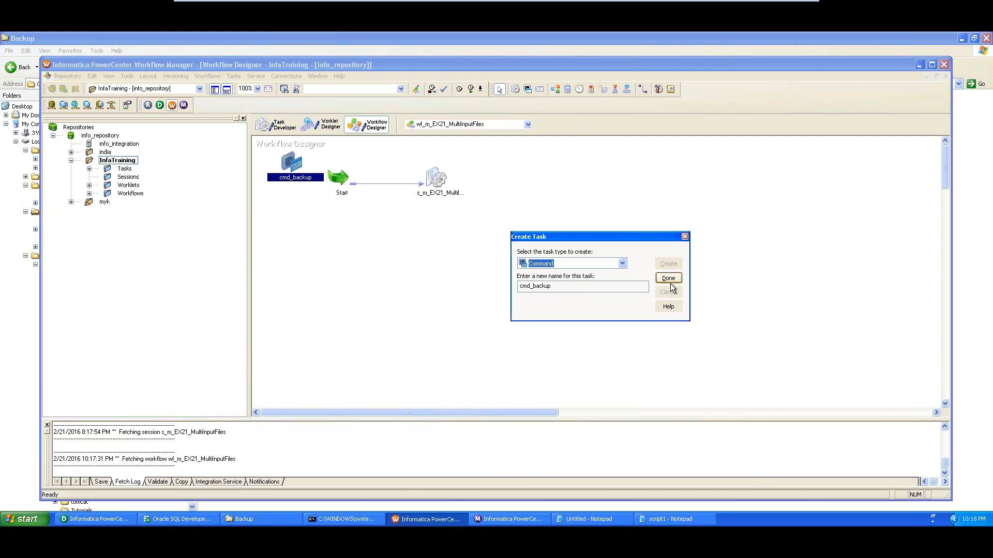
pyautogui.click(668, 279)
# Place cmd_backup to the right of the session task and link the session to it
pyautogui.moveTo(296, 163); pyautogui.dragTo(559, 176)
pyautogui.click(642, 89)
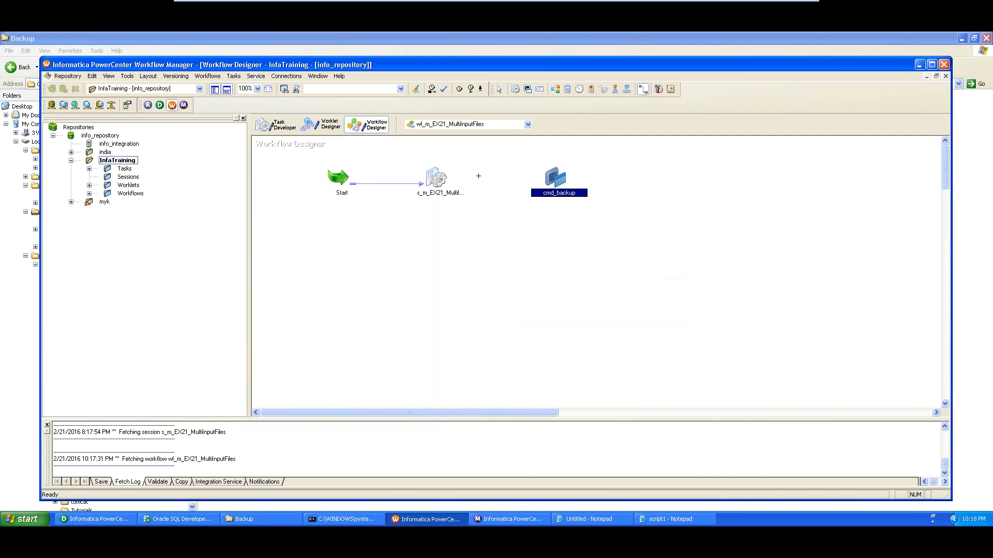
pyautogui.moveTo(448, 178); pyautogui.dragTo(555, 178)
# Add a new command to cmd_backup and rename Command1 to cmd_makedir
pyautogui.doubleClick(551, 181)
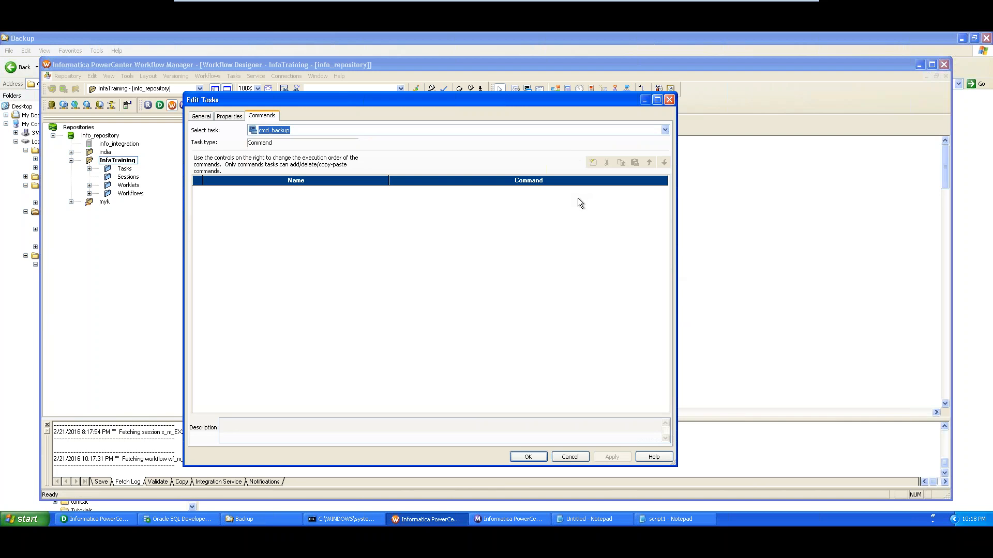
pyautogui.click(593, 162)
pyautogui.click(225, 191)
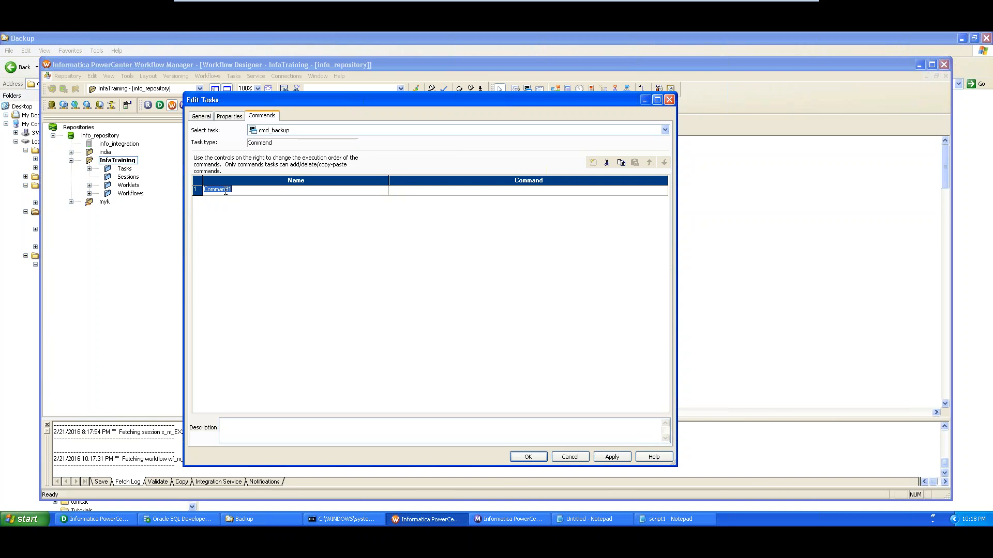
pyautogui.write('cmd')
pyautogui.write('_makedir')
pyautogui.click(423, 191)
# Open cmd_makedir's command editor and copy the MKDIR line from the Untitled notes
pyautogui.click(663, 190)
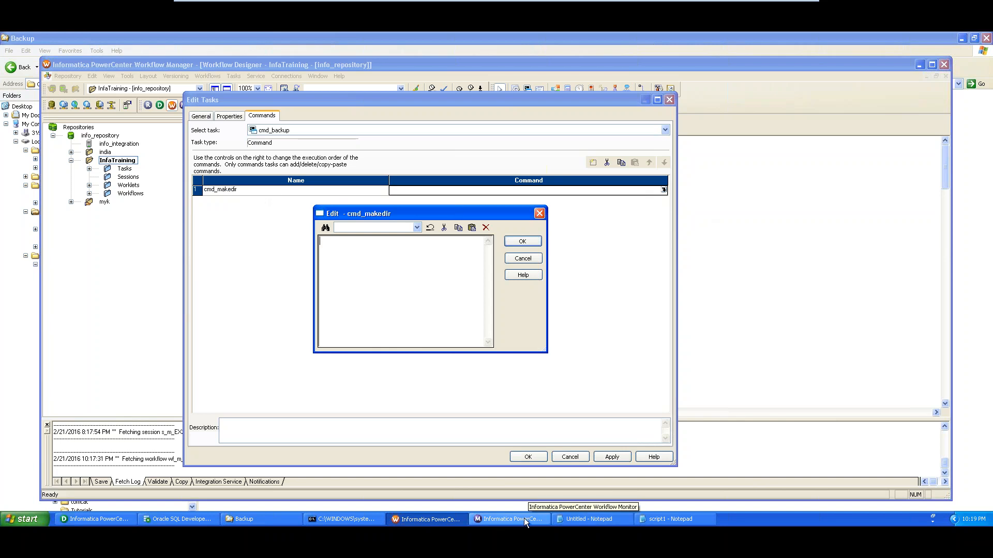
pyautogui.click(658, 520)
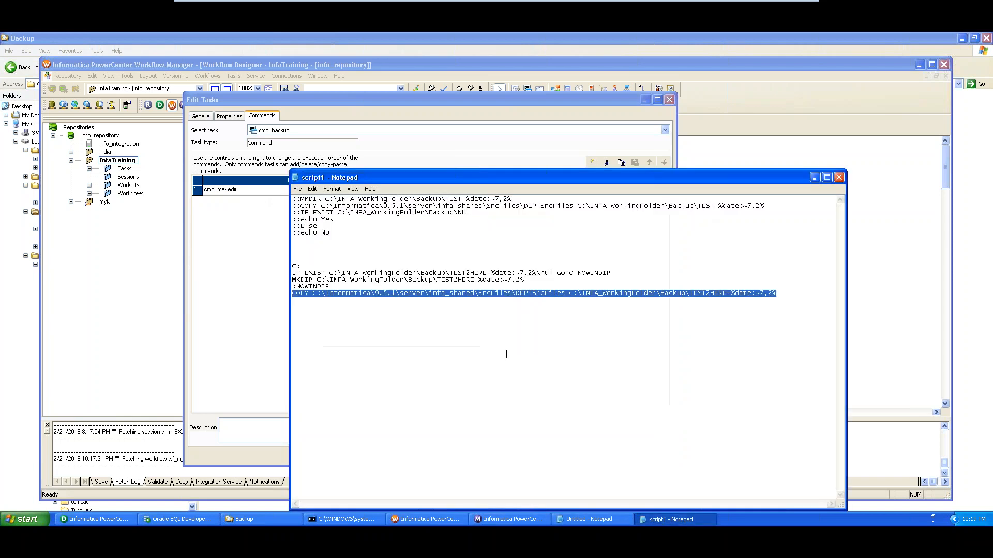
pyautogui.click(814, 178)
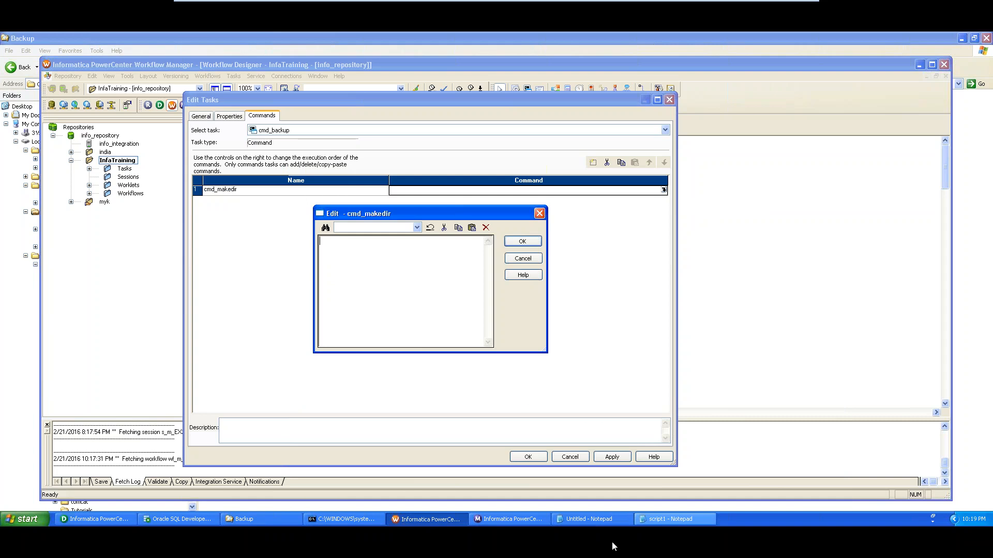
pyautogui.click(589, 519)
pyautogui.scroll(3, 433, 253)
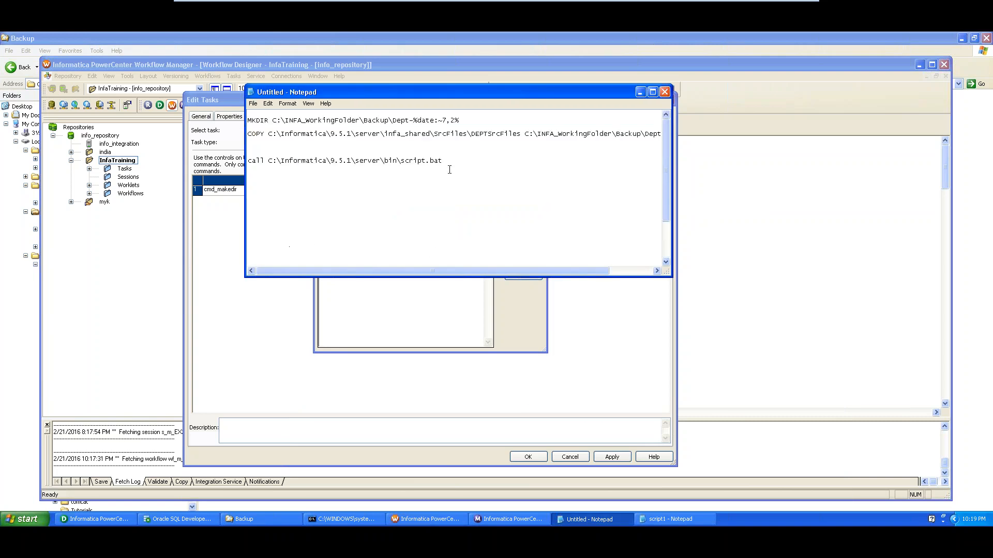
pyautogui.moveTo(476, 125); pyautogui.dragTo(204, 115)
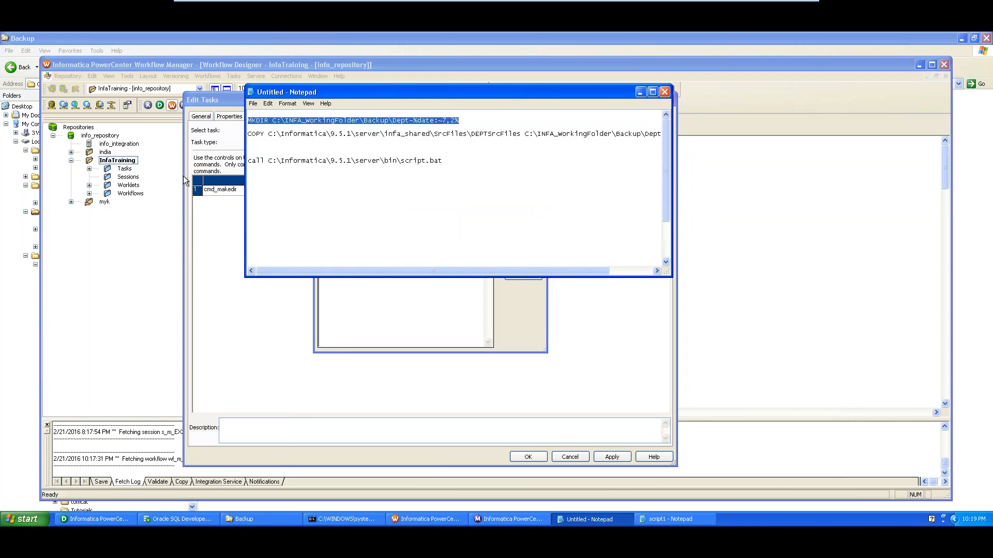
pyautogui.hotkey('ctrl', 'c')
# Paste MKDIR C:\INFA_WorkingFolder\Backup\Dept-%date:~7,2% into the command text and tidy its line breaks
pyautogui.click(209, 263)
pyautogui.click(390, 252)
pyautogui.hotkey('ctrl', 'v')
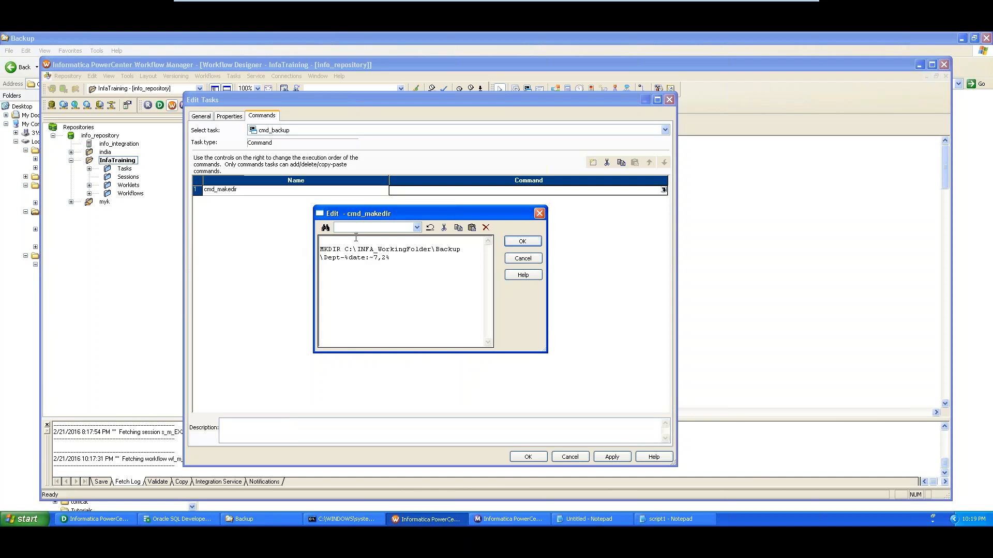
pyautogui.press('Delete')
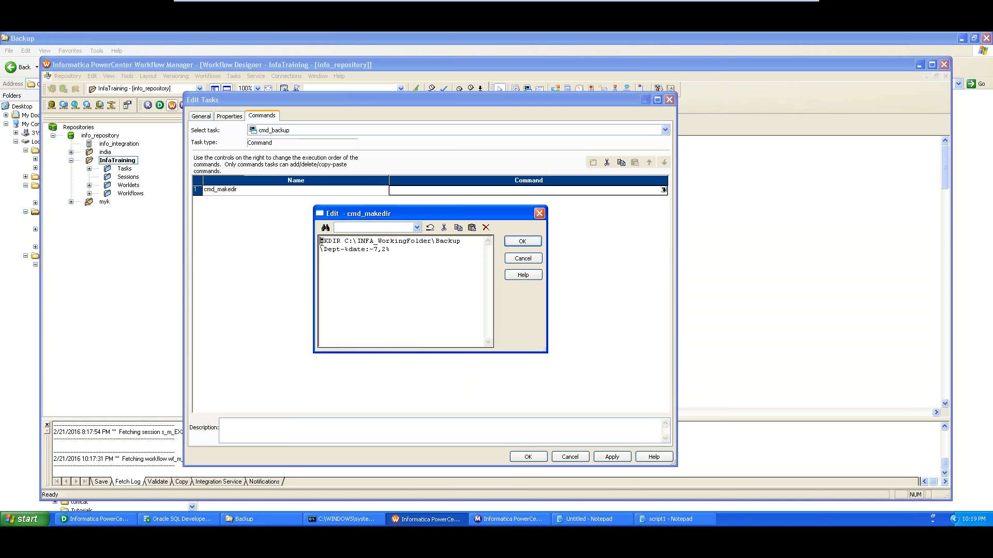
pyautogui.moveTo(321, 242); pyautogui.dragTo(340, 242)
pyautogui.click(345, 241)
pyautogui.press('Return')
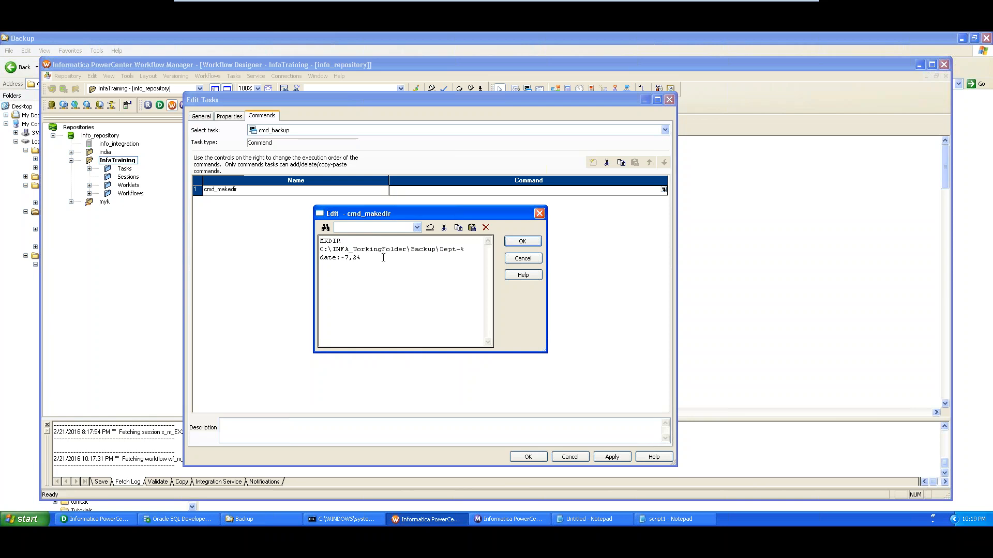
pyautogui.moveTo(440, 252); pyautogui.dragTo(469, 257)
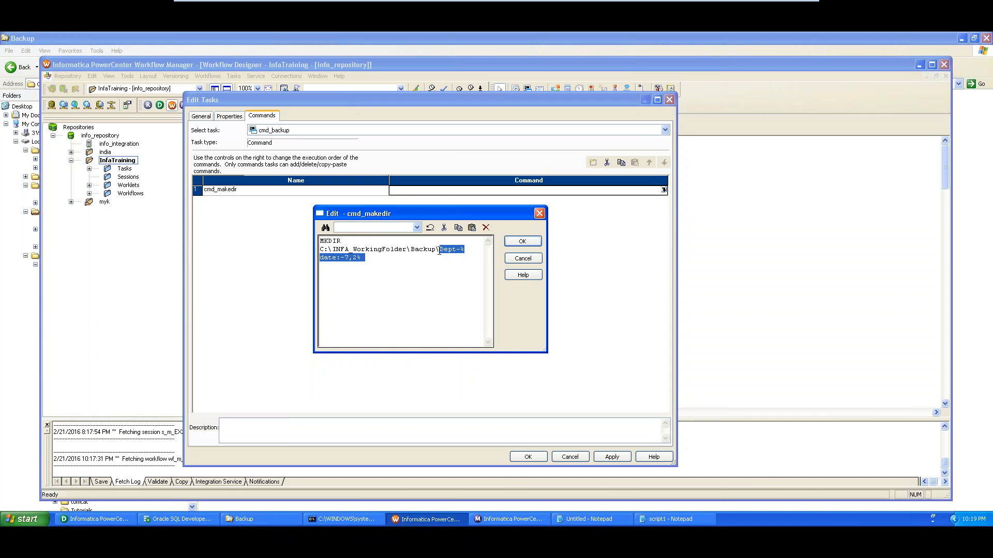
# Check the Backup folder and command prompt, then confirm cmd_makedir's MKDIR Dept-%date:~7,2% command
pyautogui.click(244, 519)
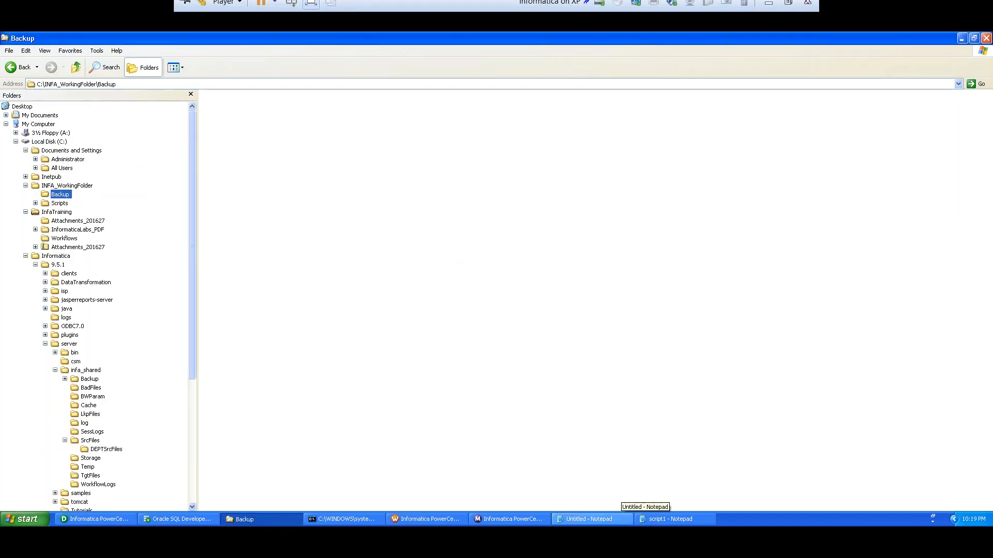
pyautogui.click(355, 517)
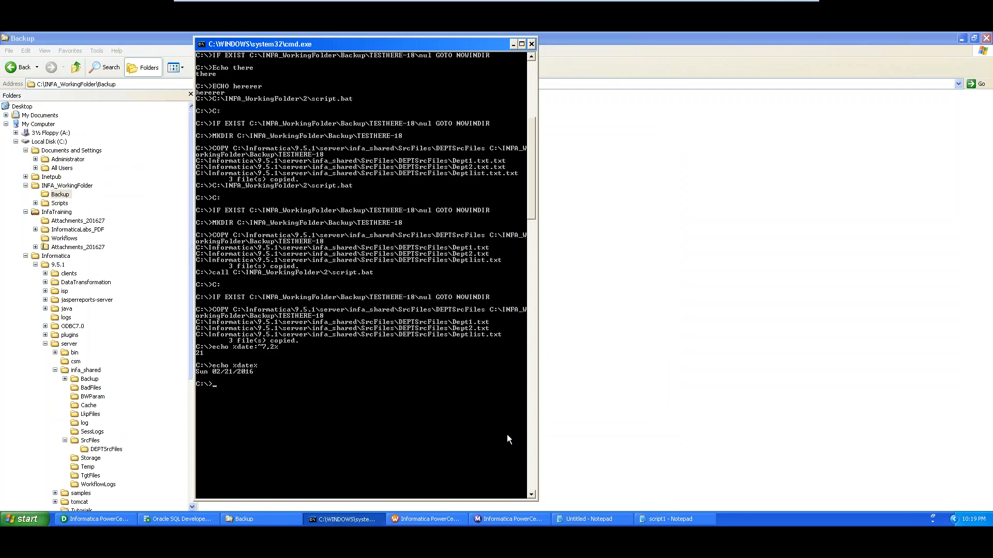
pyautogui.click(554, 518)
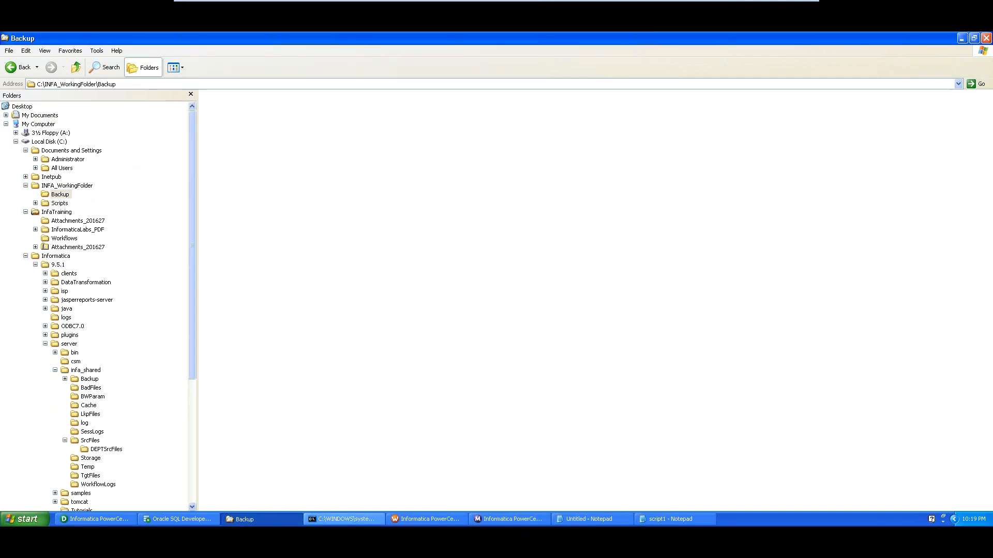
pyautogui.click(424, 517)
pyautogui.click(525, 243)
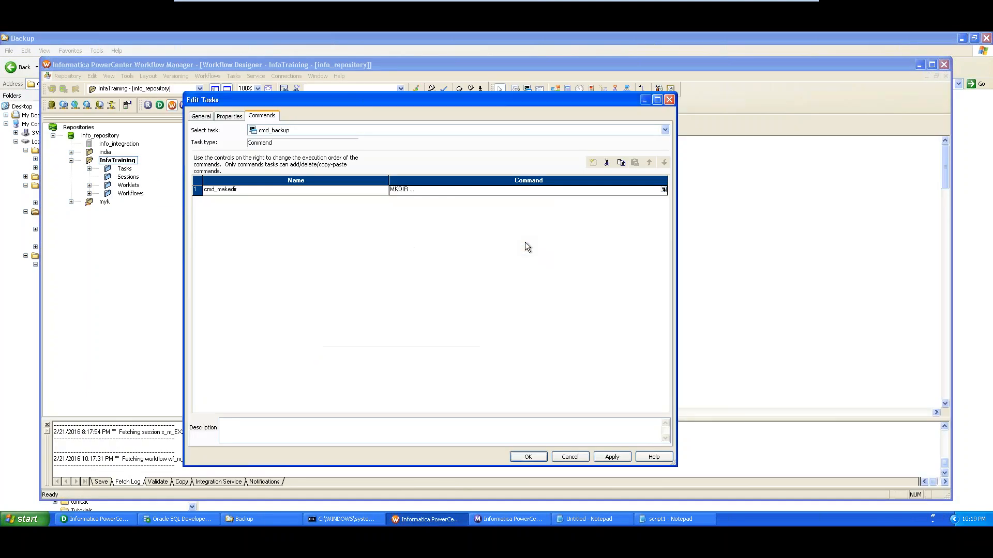
# Add a second command named cmd_Copy and open its command editor
pyautogui.click(593, 162)
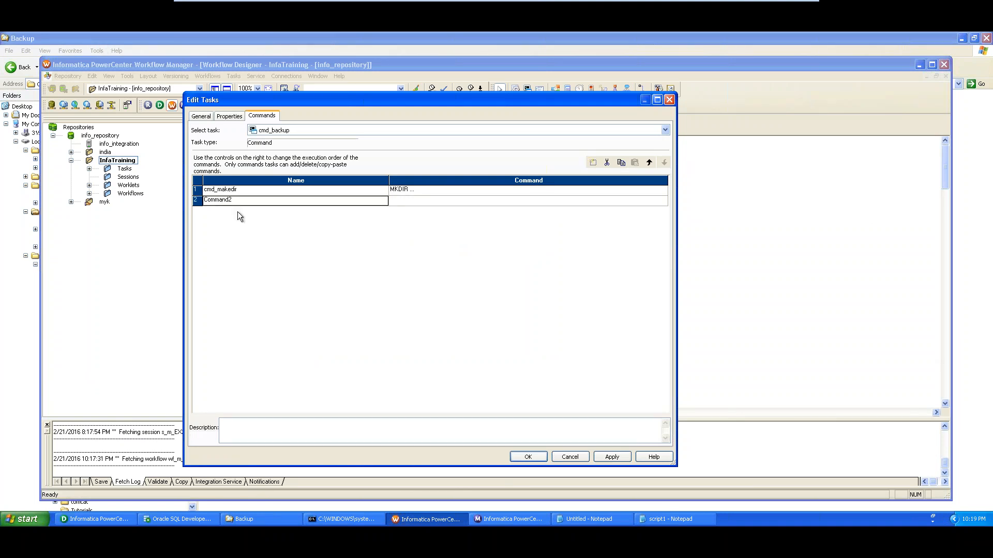
pyautogui.doubleClick(218, 199)
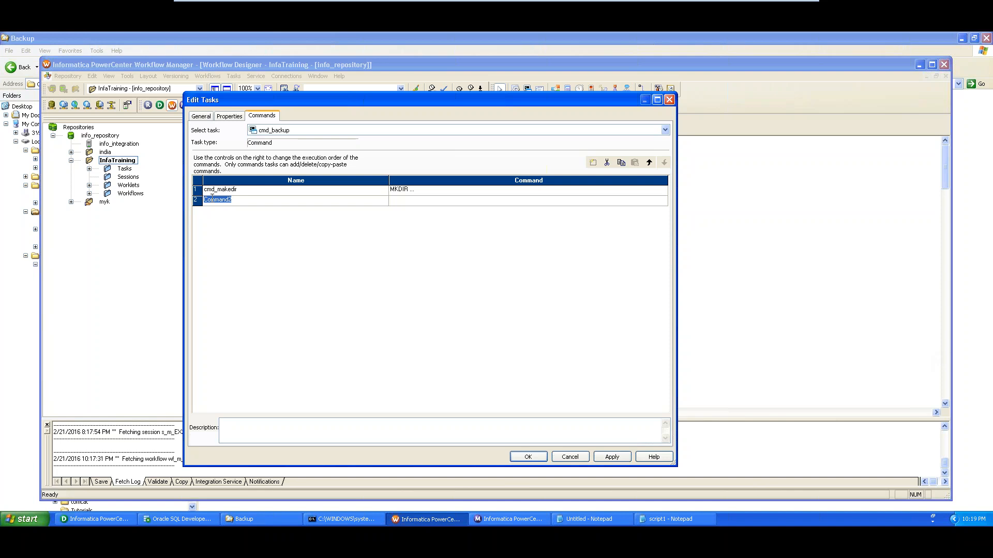
pyautogui.write('cmd_Copy')
pyautogui.click(438, 201)
pyautogui.click(663, 200)
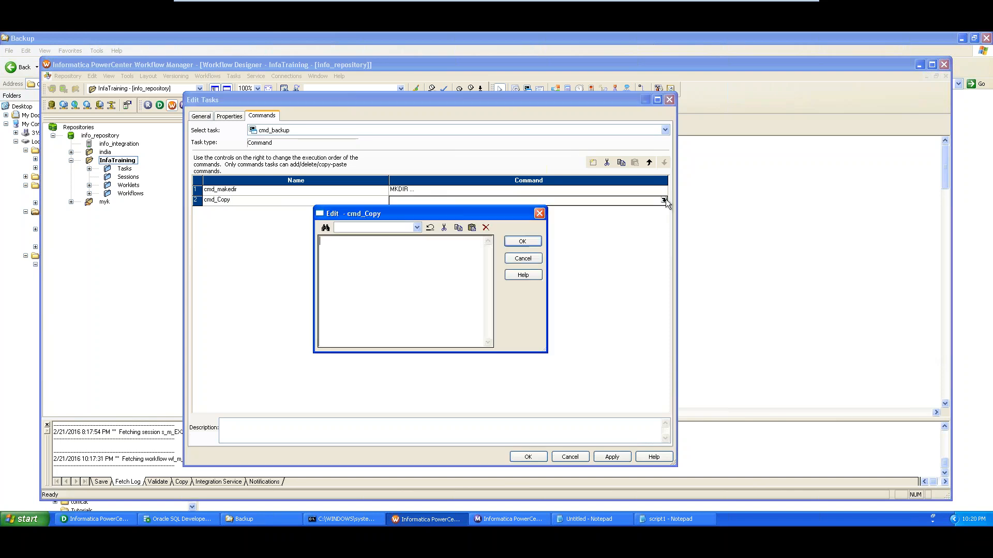
# Copy the COPY line from the Notepad draft and paste it into cmd_Copy's editor
pyautogui.click(585, 520)
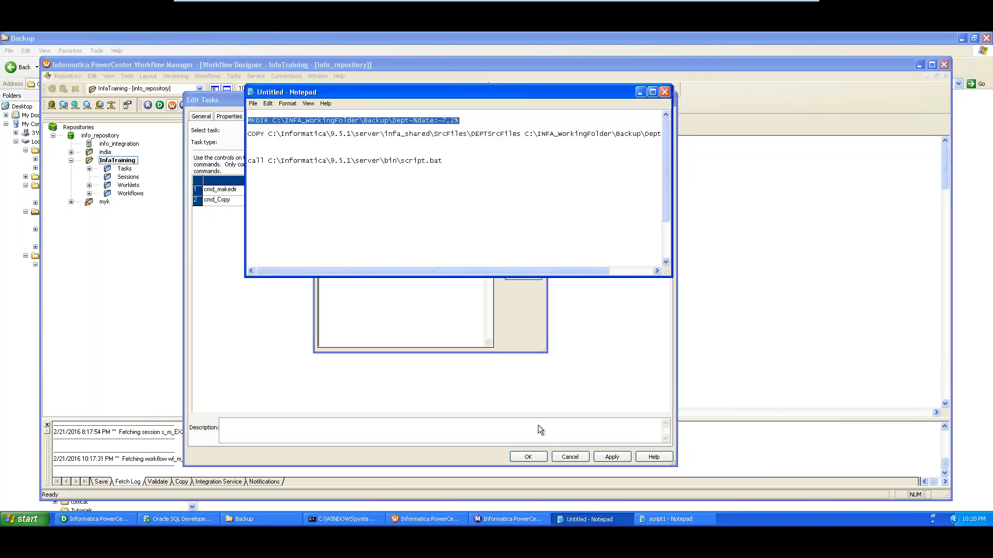
pyautogui.click(248, 133)
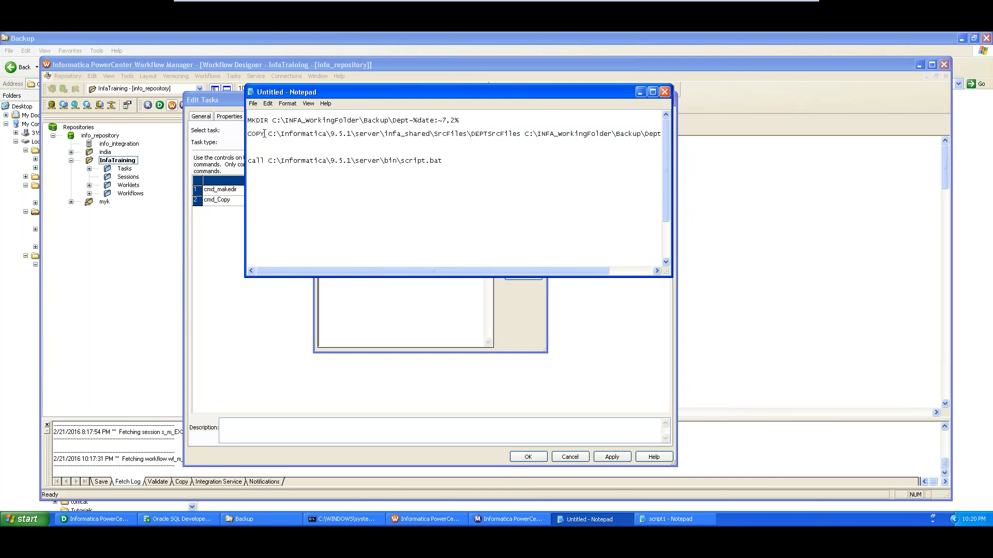
pyautogui.hotkey('shift', 'End')
pyautogui.hotkey('ctrl', 'c')
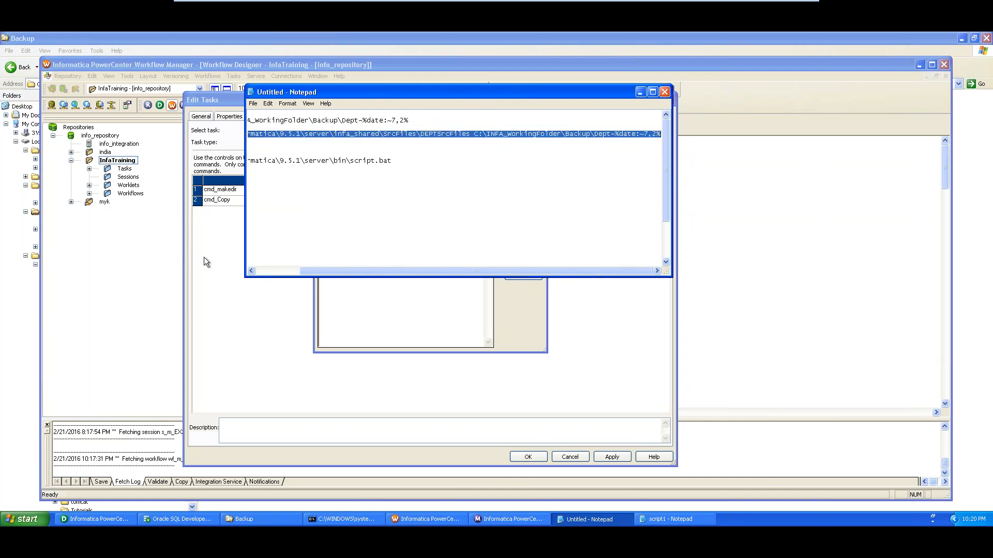
pyautogui.click(207, 264)
pyautogui.hotkey('ctrl', 'v')
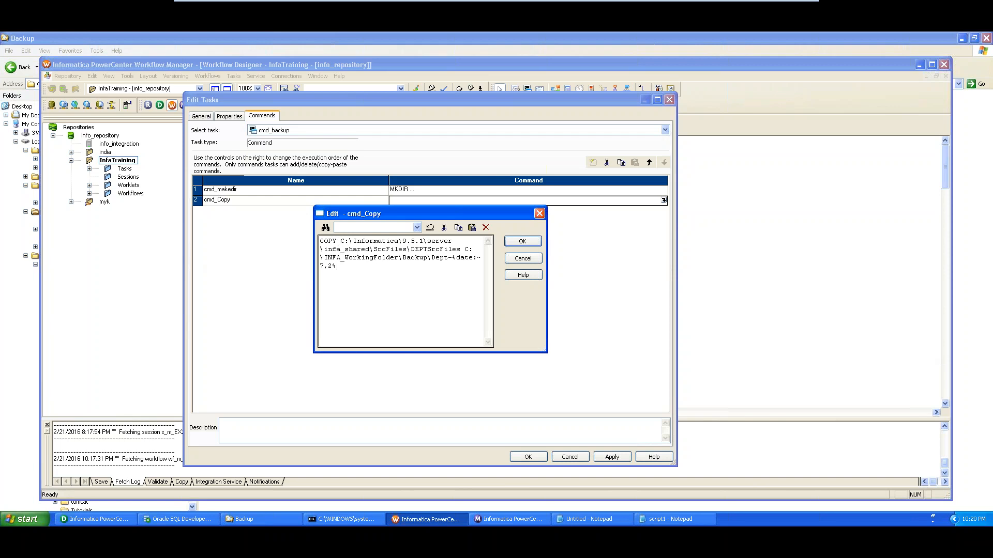
# Move the COPY line in the Notepad draft onto its own new line
pyautogui.hotkey('alt', 'Tab')
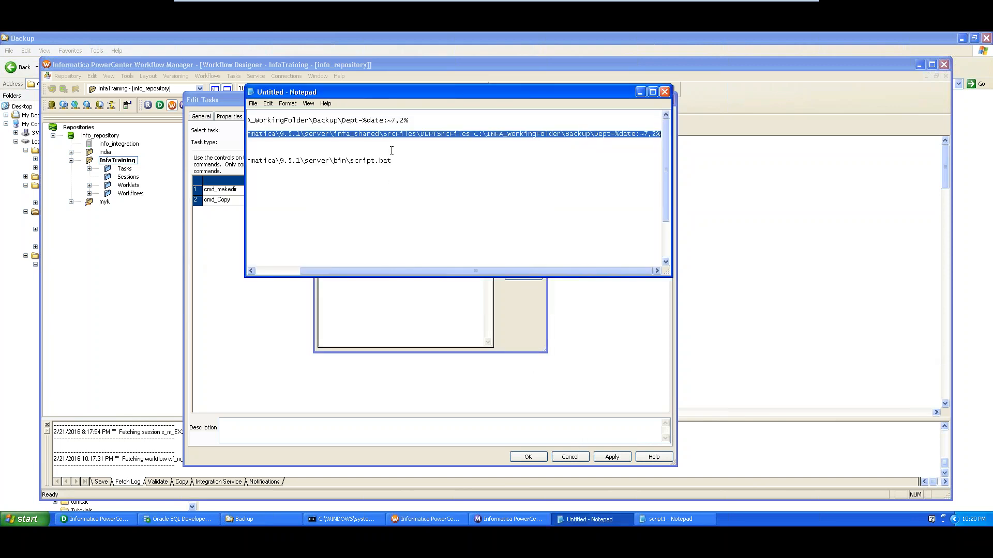
pyautogui.press('Delete')
pyautogui.click(393, 192)
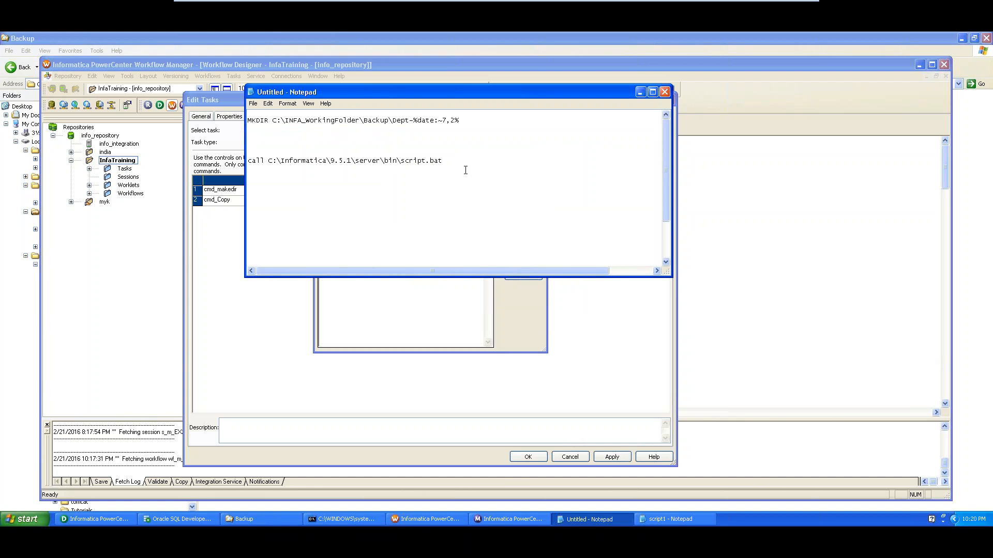
pyautogui.press('Return')
pyautogui.press('Return')
pyautogui.press('Return')
pyautogui.press('Return')
pyautogui.press('Return')
pyautogui.press('Return')
pyautogui.press('Return')
pyautogui.press('Return')
pyautogui.press('Return')
pyautogui.press('Return')
pyautogui.press('Return')
pyautogui.press('Return')
pyautogui.press('Return')
pyautogui.press('Return')
pyautogui.press('Return')
pyautogui.press('Return')
pyautogui.press('Return')
pyautogui.press('Return')
pyautogui.press('Return')
pyautogui.press('Return')
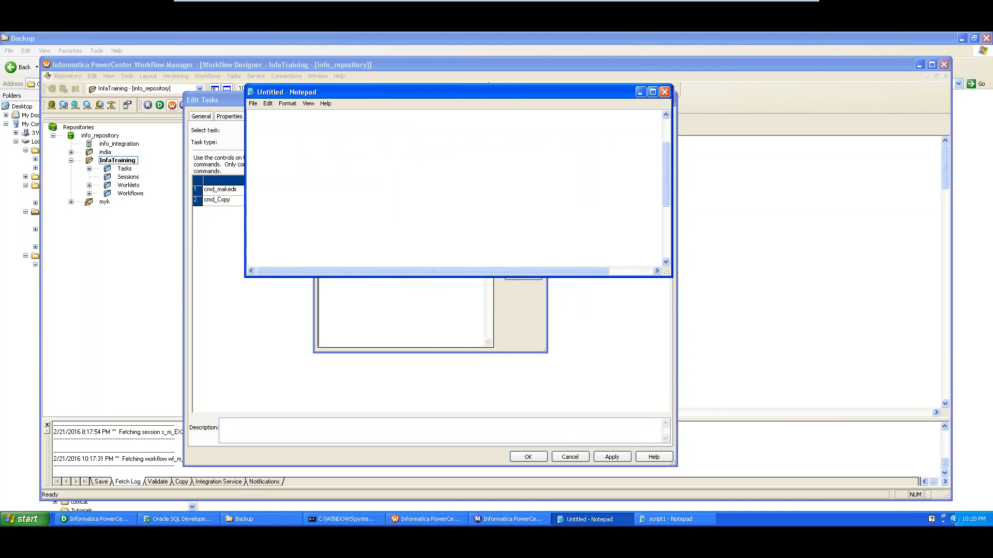
pyautogui.hotkey('ctrl', 'v')
# Break the COPY line so COPY, the source path and the destination path sit on separate lines
pyautogui.click(652, 92)
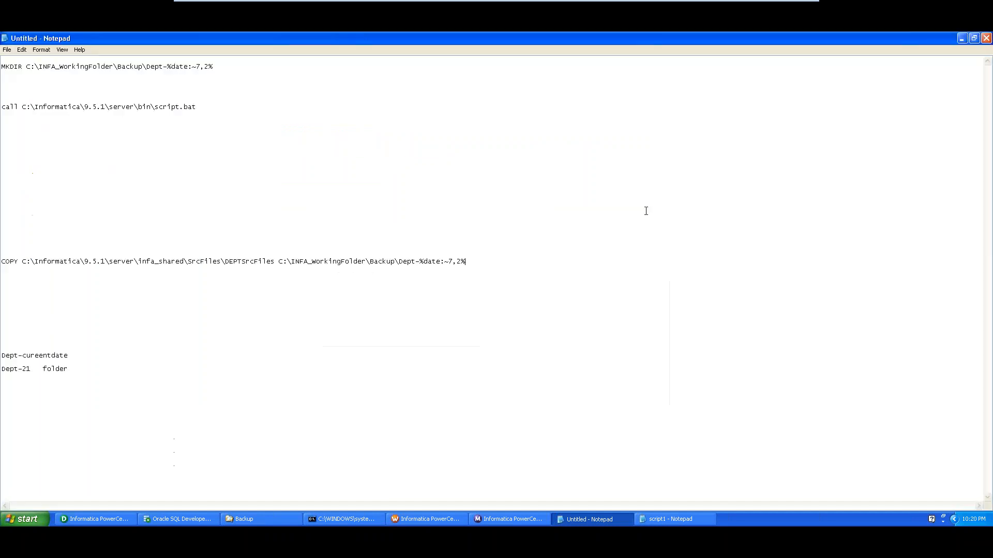
pyautogui.click(973, 38)
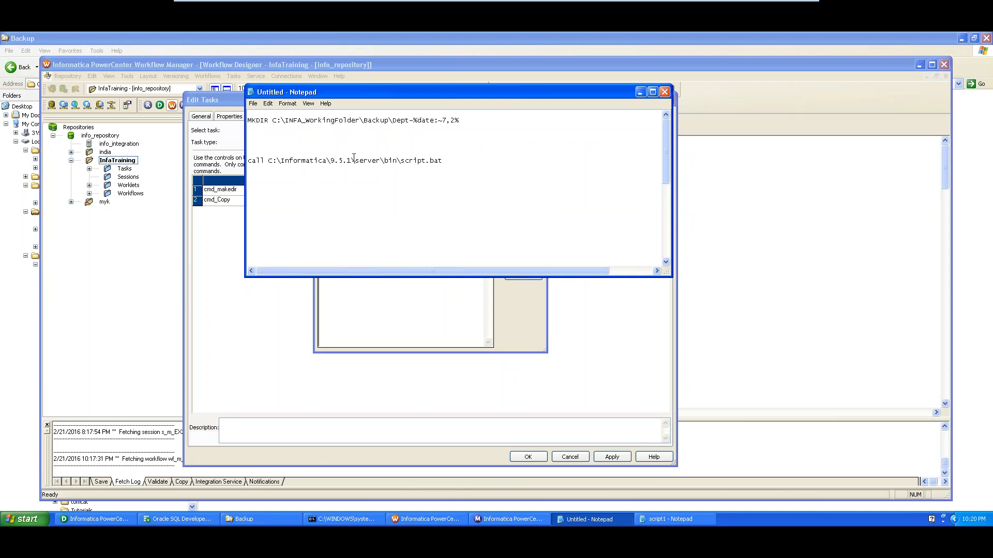
pyautogui.scroll(-10, 368, 169)
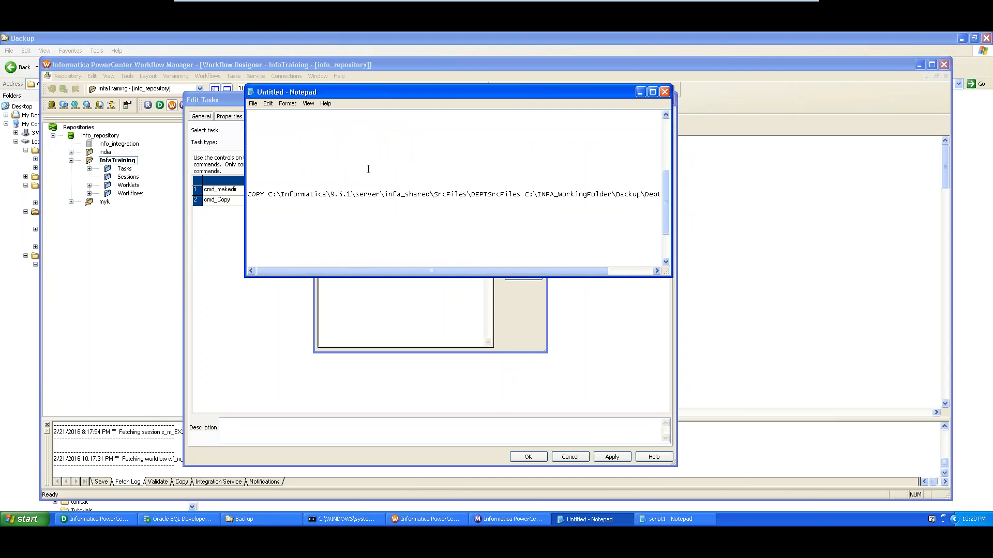
pyautogui.click(525, 196)
pyautogui.press('Return')
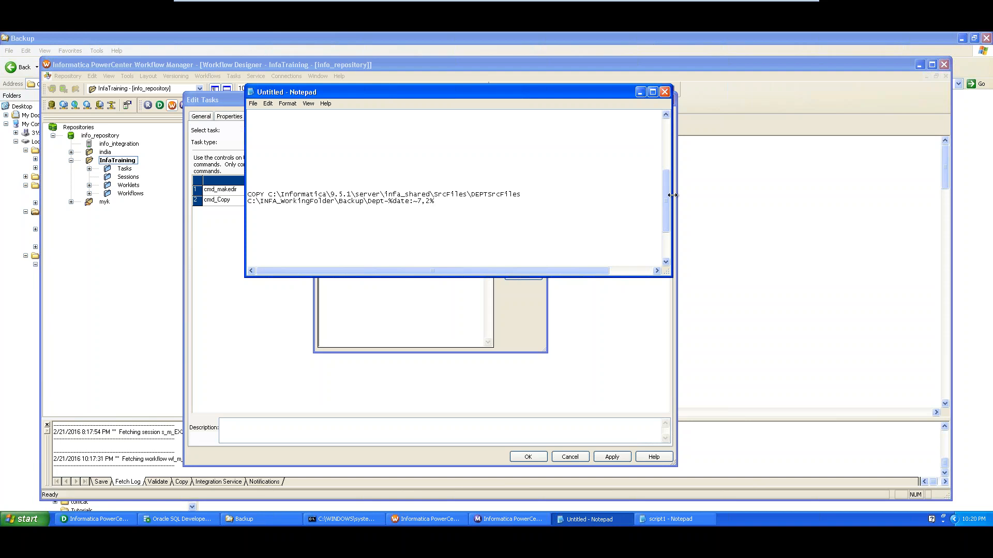
pyautogui.moveTo(676, 194); pyautogui.dragTo(881, 195)
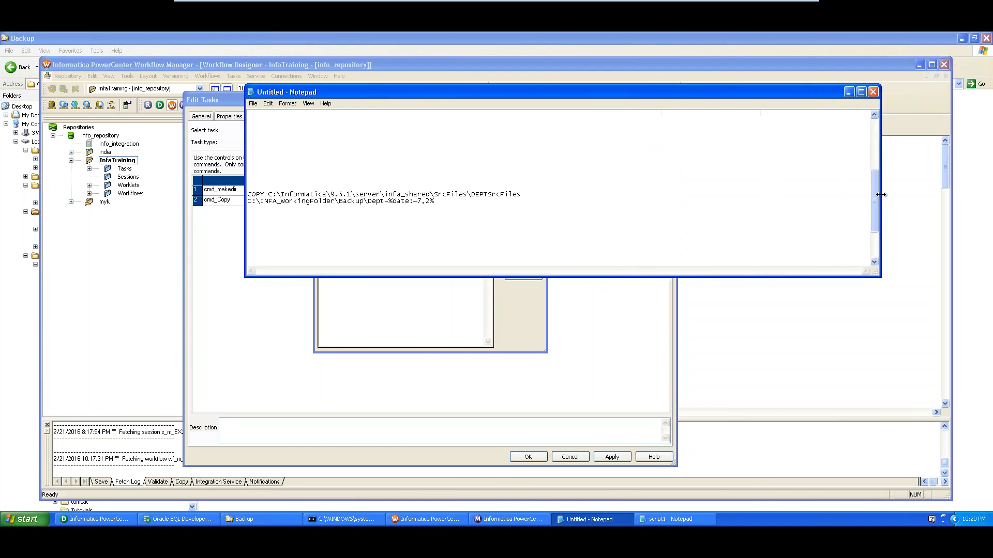
pyautogui.click(268, 195)
pyautogui.press('Return')
pyautogui.press('Return')
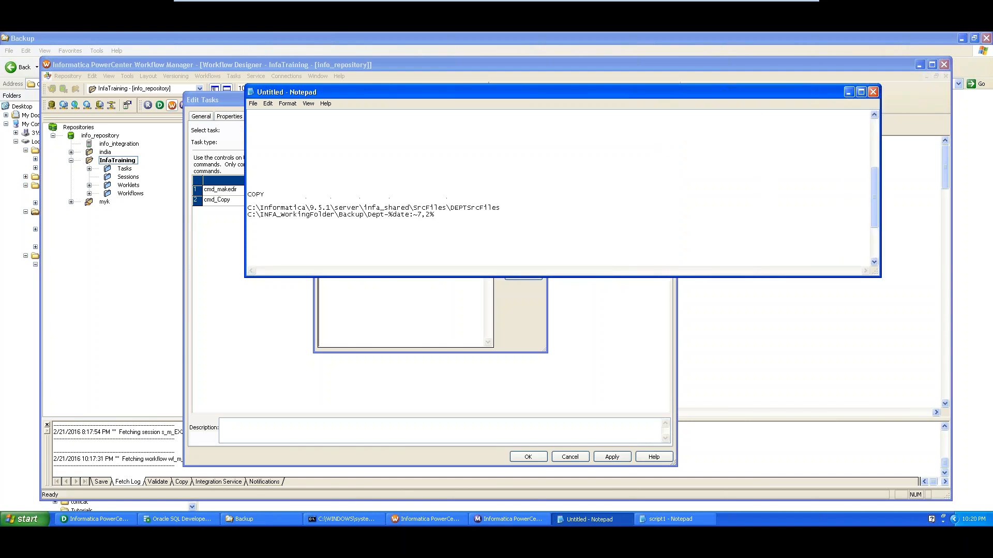
# Review the COPY keyword and the DEPTSrcFiles source path line
pyautogui.doubleClick(255, 194)
pyautogui.click(267, 208)
pyautogui.moveTo(505, 207); pyautogui.dragTo(243, 209)
pyautogui.click(516, 207)
pyautogui.moveTo(451, 207); pyautogui.dragTo(286, 201)
pyautogui.click(519, 209)
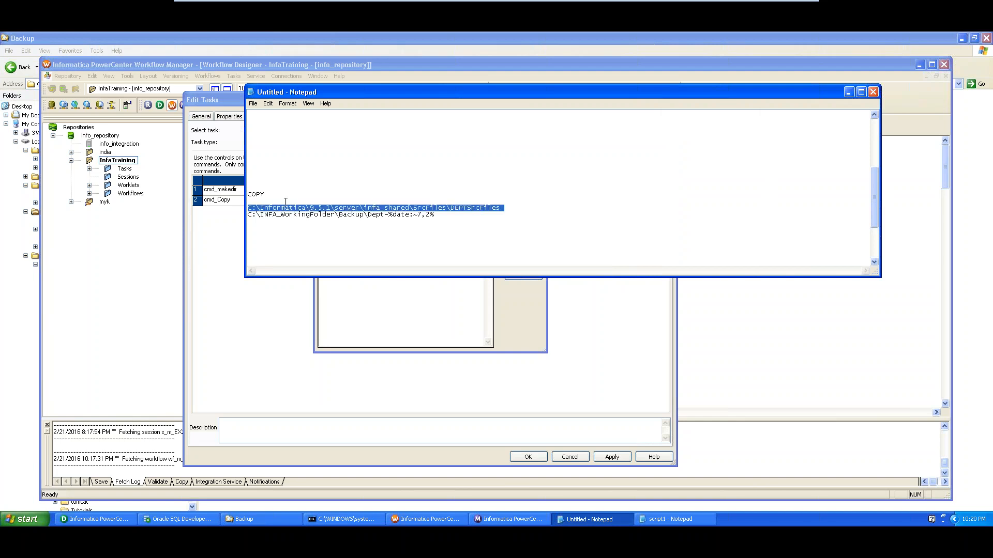
pyautogui.click(275, 230)
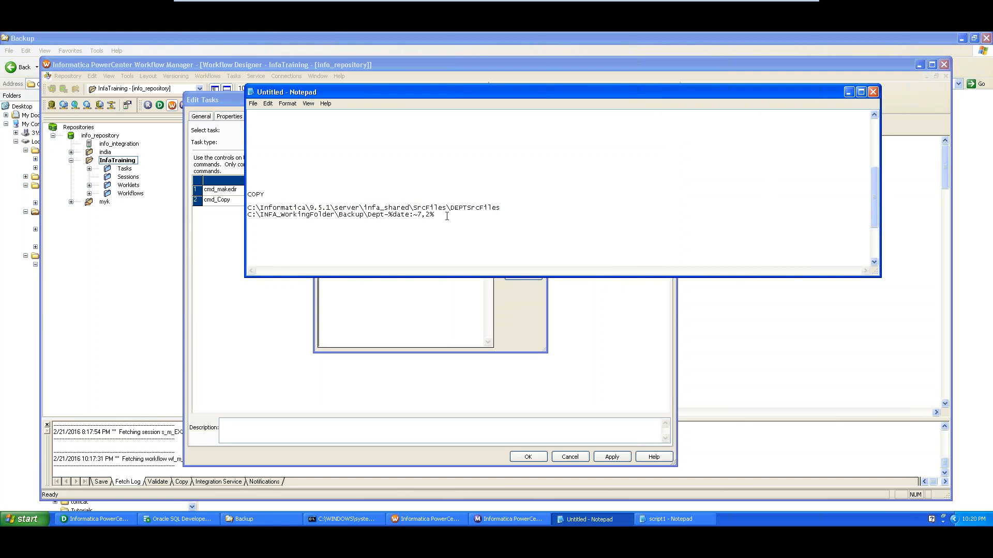
# Review the Backup\Dept-%date:~7,2% destination path line
pyautogui.moveTo(447, 216); pyautogui.dragTo(246, 214)
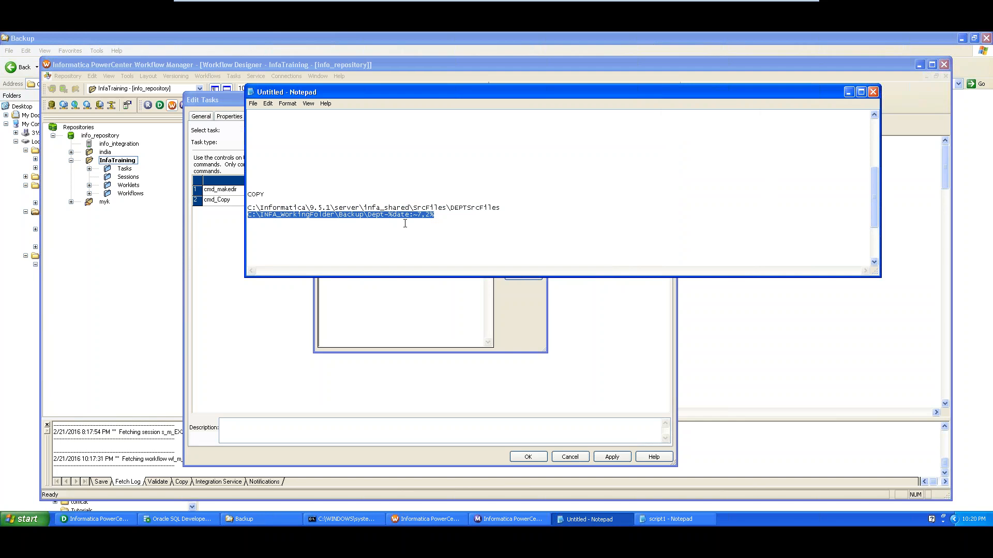
pyautogui.click(375, 227)
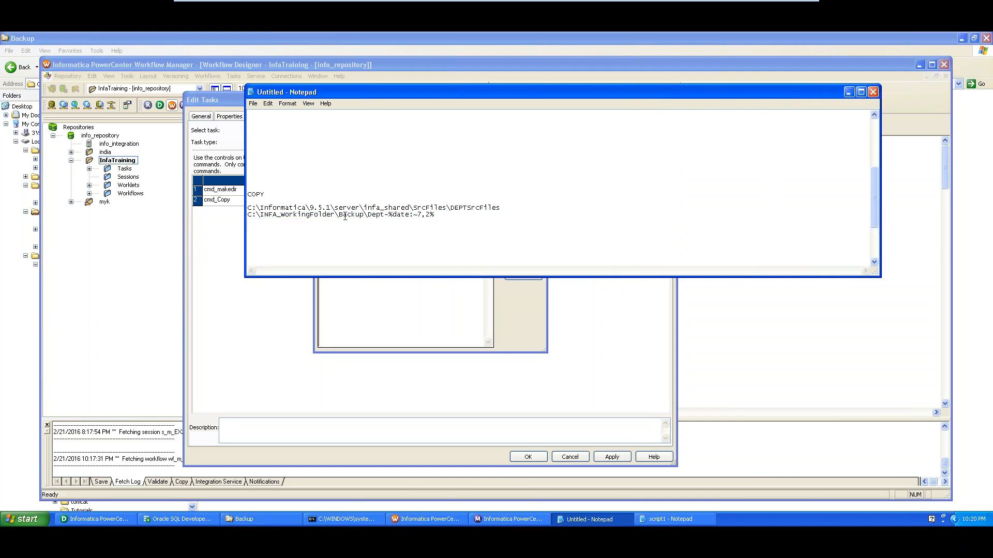
pyautogui.moveTo(345, 216); pyautogui.dragTo(434, 214)
pyautogui.click(443, 221)
pyautogui.moveTo(448, 215); pyautogui.dragTo(241, 218)
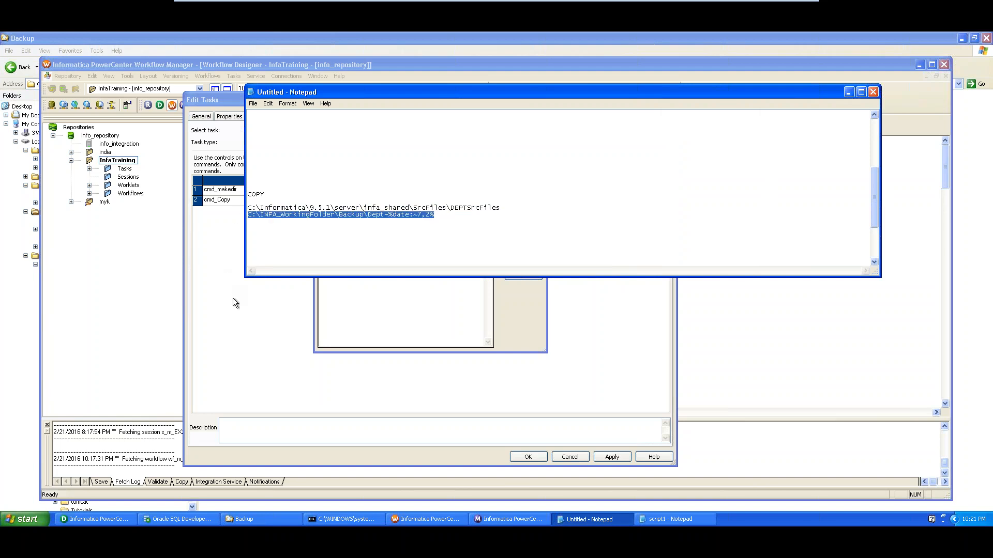
pyautogui.hotkey('alt', 'Tab')
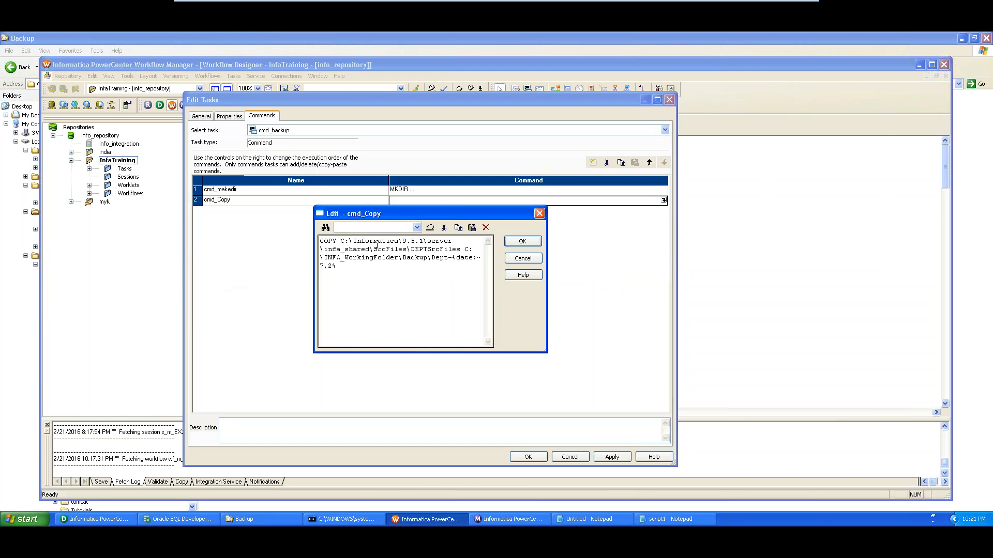
# Commit cmd_Copy's COPY command to cmd_backup and save the workflow
pyautogui.click(523, 241)
pyautogui.click(612, 457)
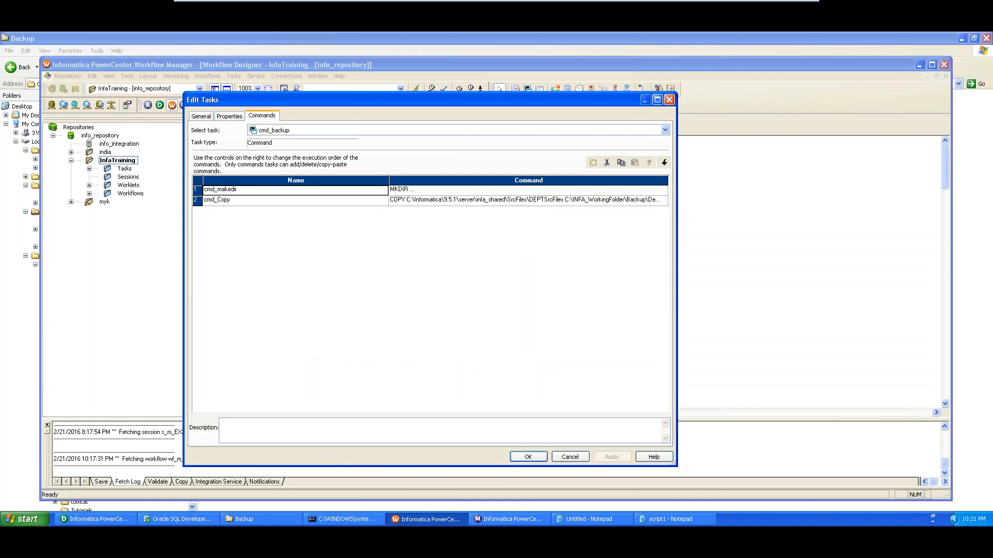
pyautogui.click(528, 457)
pyautogui.hotkey('ctrl', 's')
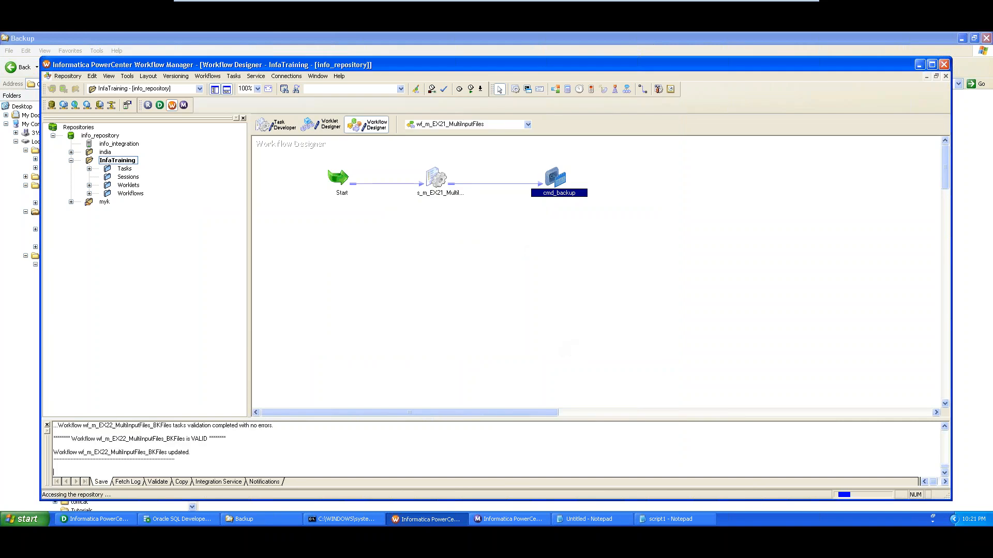
# Start wf_m_EX21_MultiInputFiles and check its run in Workflow Monitor
pyautogui.rightClick(408, 276)
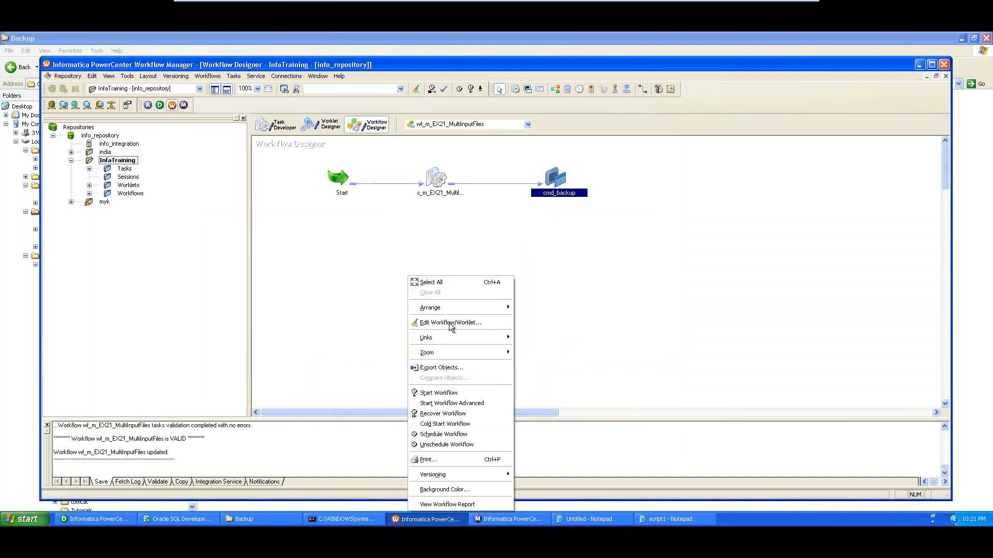
pyautogui.click(447, 395)
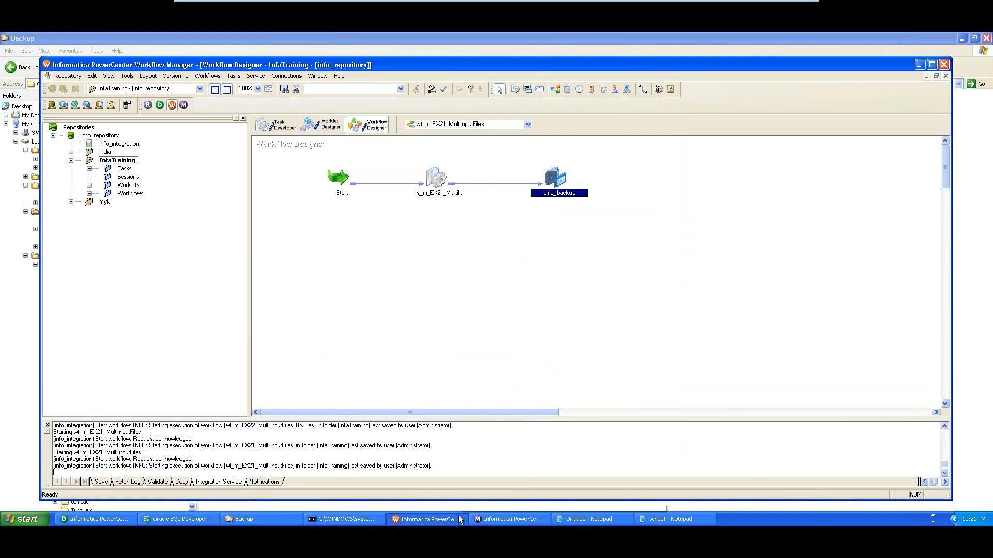
pyautogui.click(490, 517)
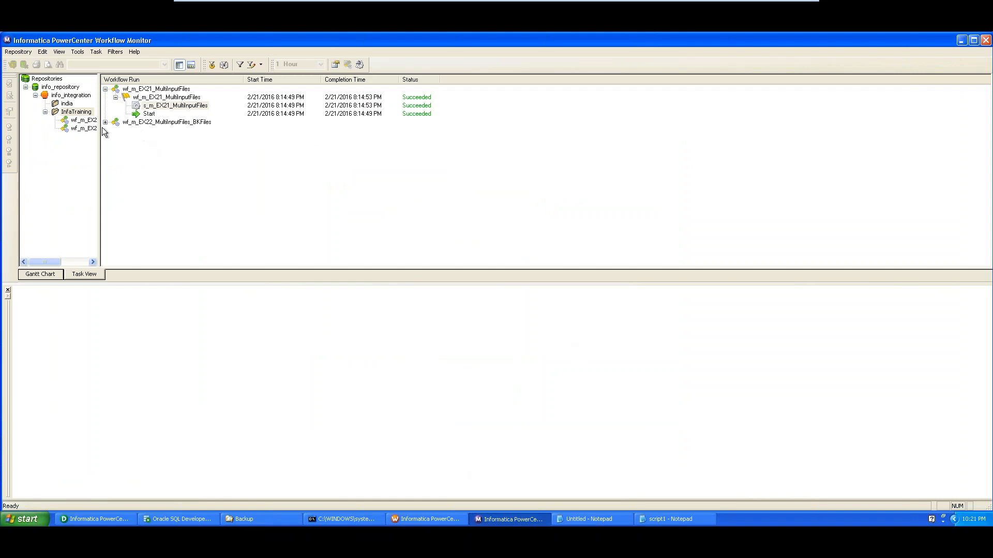
# Connect info_integration, then disconnect from info_repository
pyautogui.rightClick(63, 88)
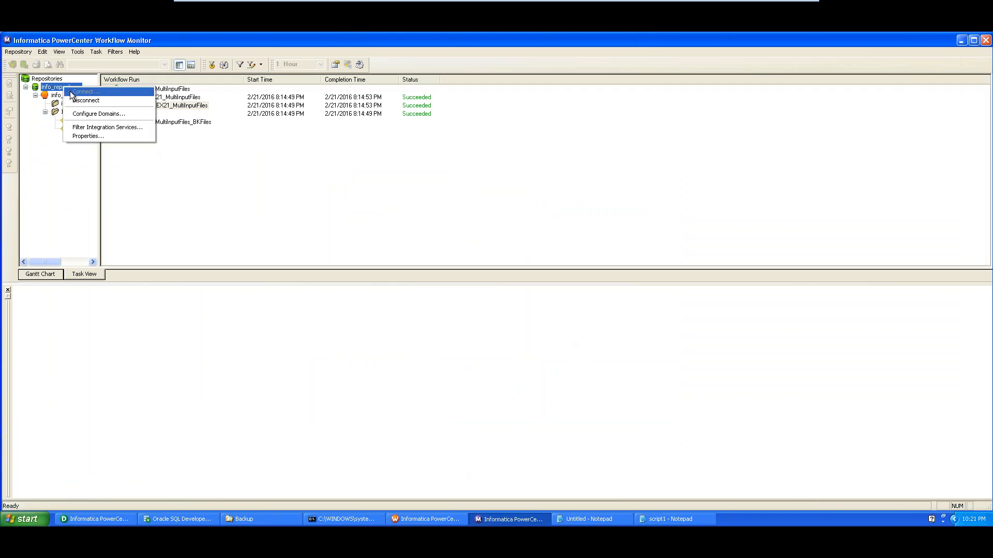
pyautogui.rightClick(52, 96)
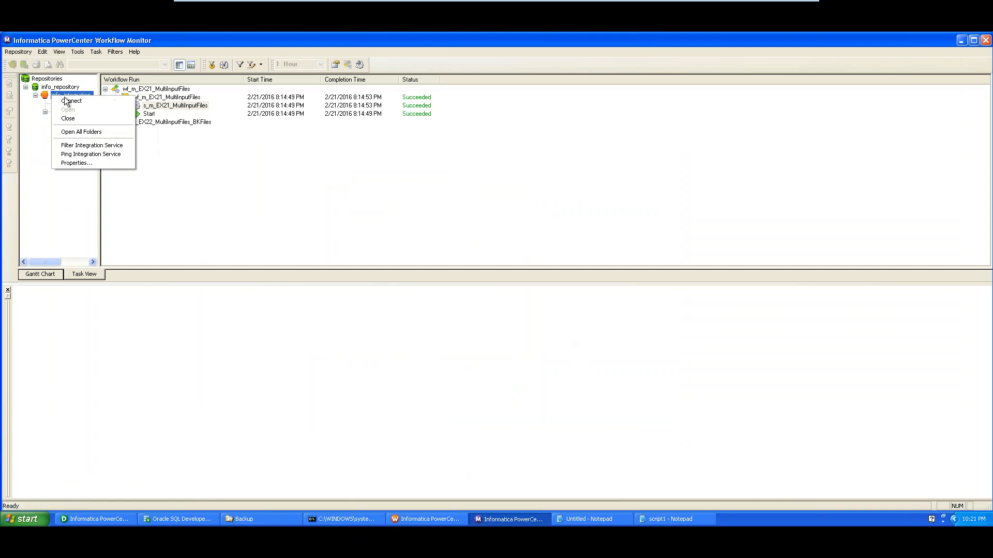
pyautogui.click(71, 104)
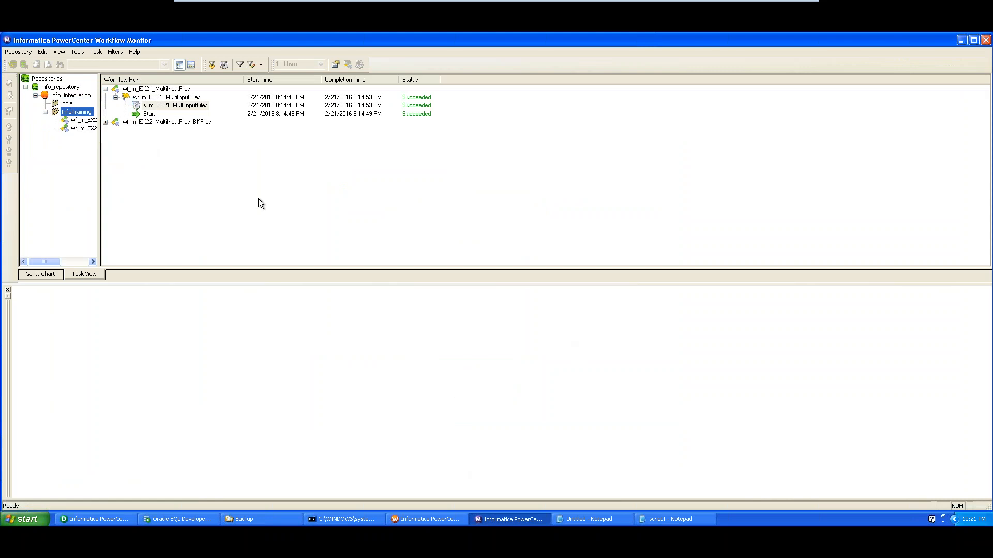
pyautogui.rightClick(70, 88)
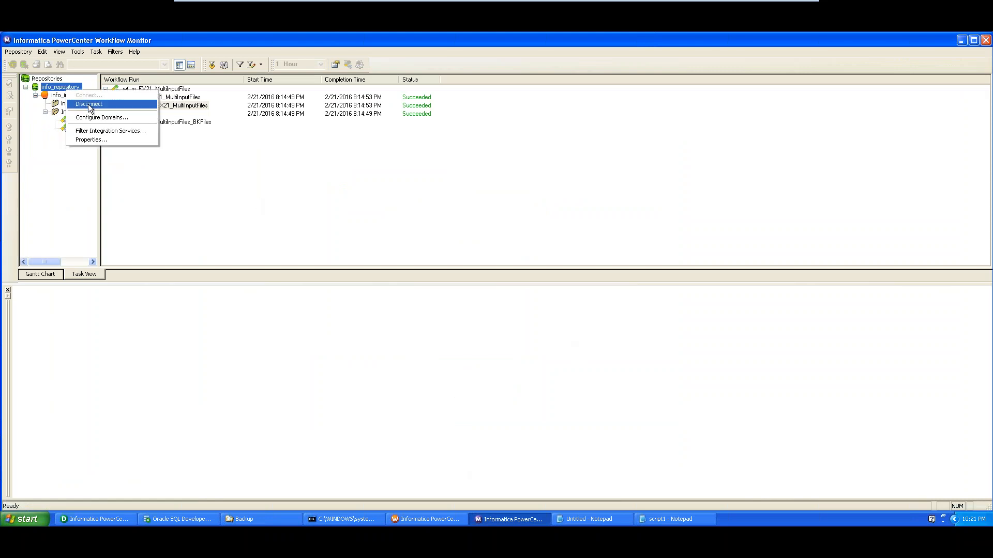
pyautogui.click(89, 104)
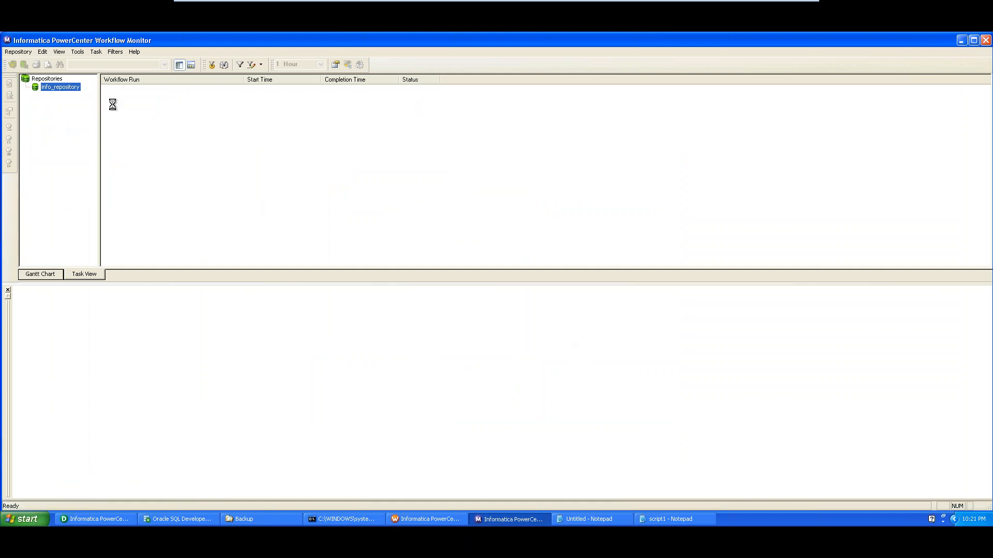
# Reconnect to info_repository by entering the repository password
pyautogui.rightClick(57, 87)
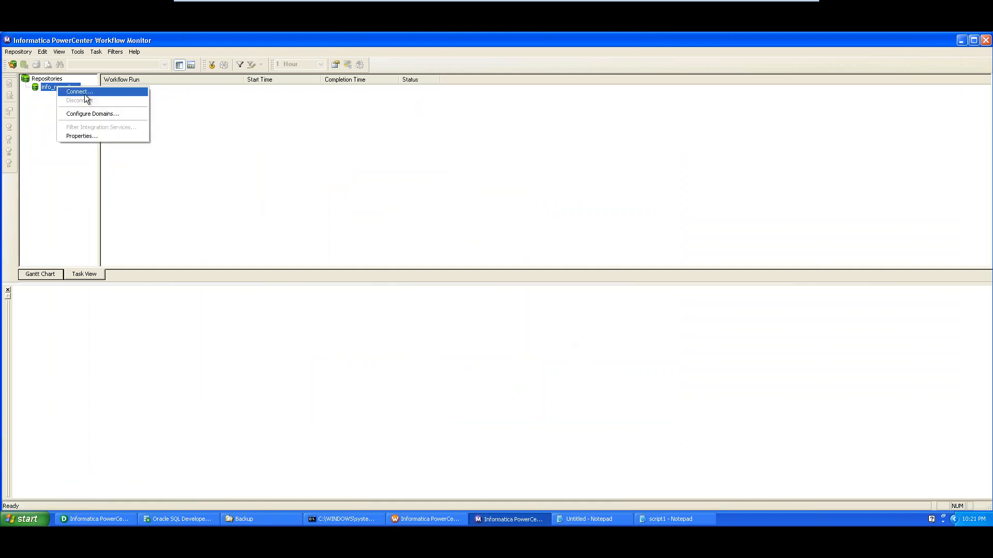
pyautogui.click(79, 91)
pyautogui.press('Tab')
pyautogui.write('•')
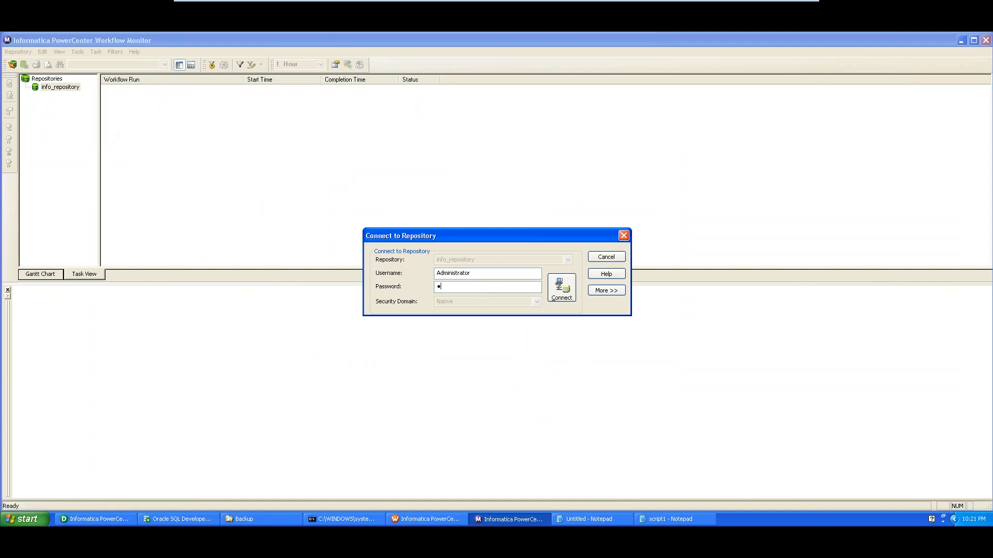
pyautogui.write('••••')
pyautogui.press('Return')
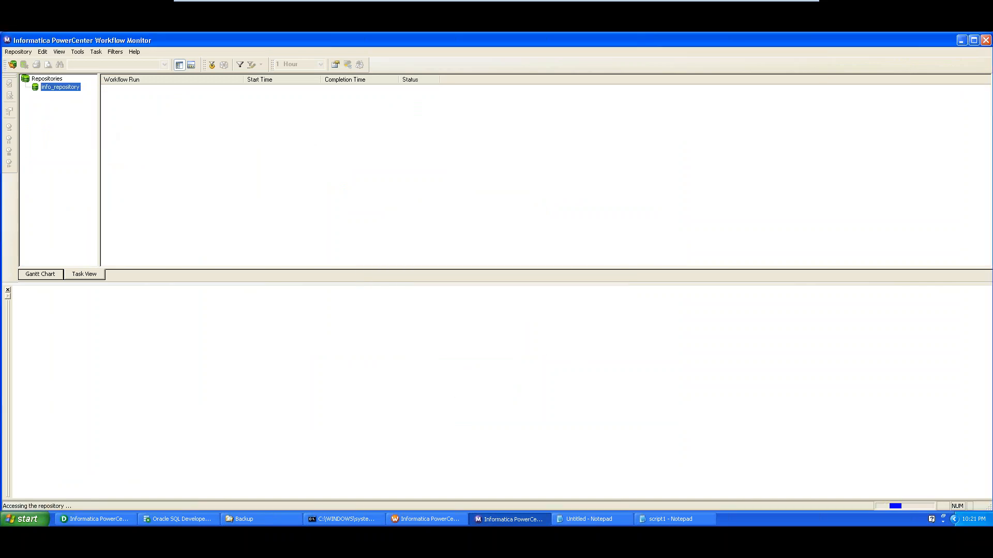
# Open InfaTraining under info_integration and expand the latest wf_m_EX21_MultiInputFiles run
pyautogui.doubleClick(64, 97)
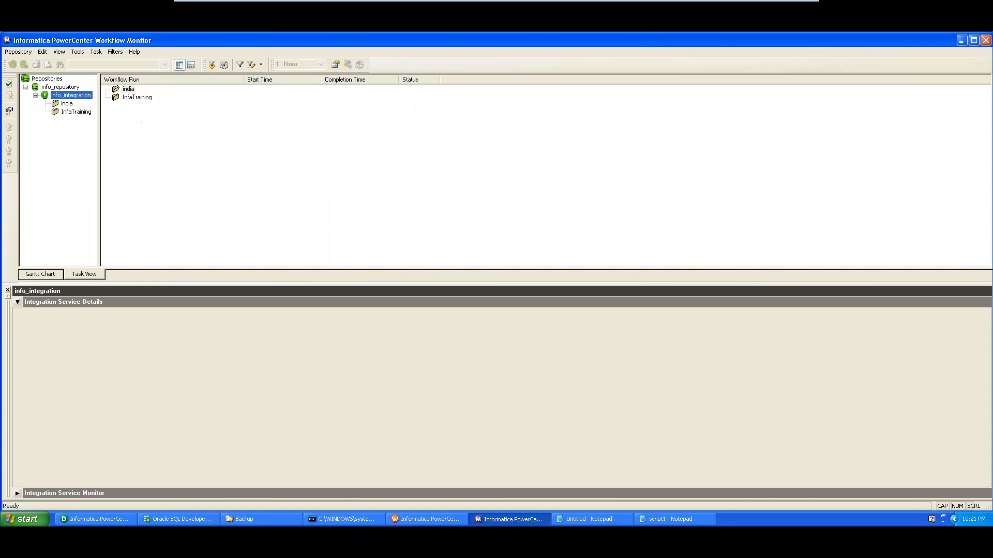
pyautogui.click(76, 112)
pyautogui.doubleClick(76, 111)
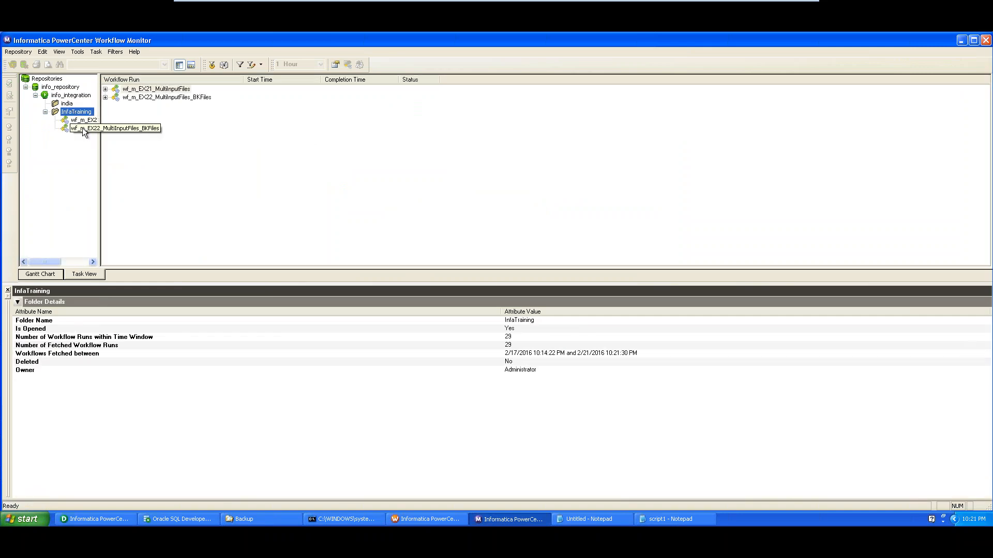
pyautogui.click(82, 120)
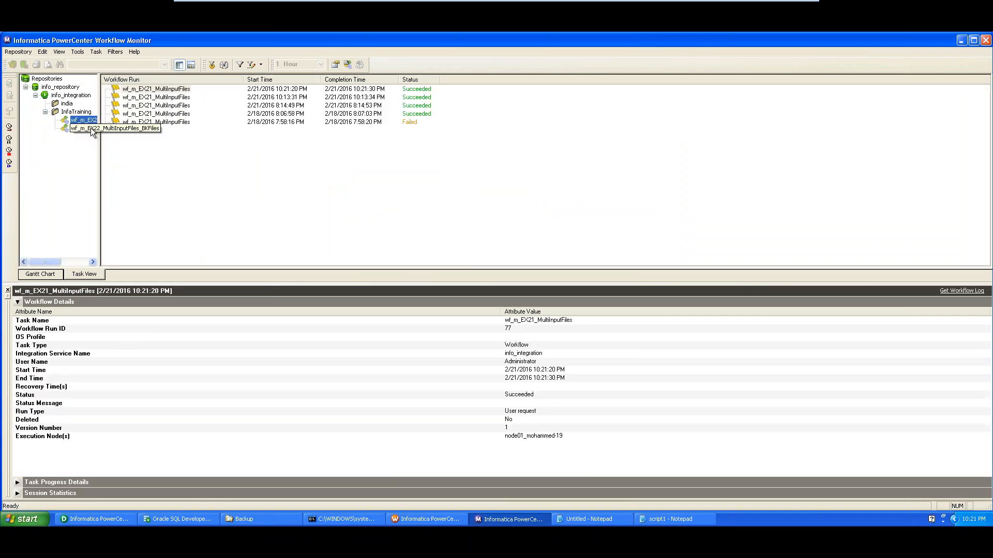
pyautogui.doubleClick(137, 90)
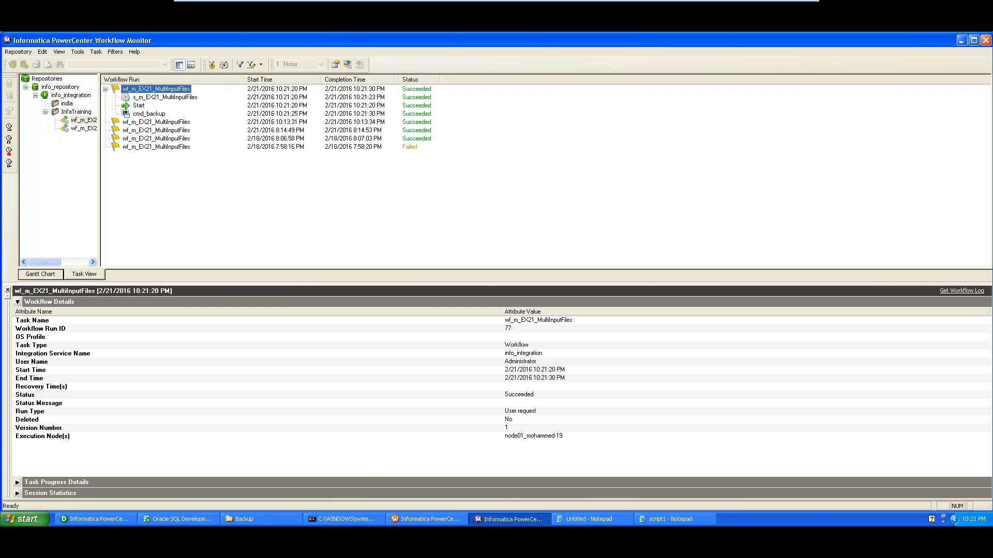
# Inspect the cmd_backup and s_m_EX21_MultiInputFiles task runs, then bring up the Backup folder
pyautogui.click(145, 115)
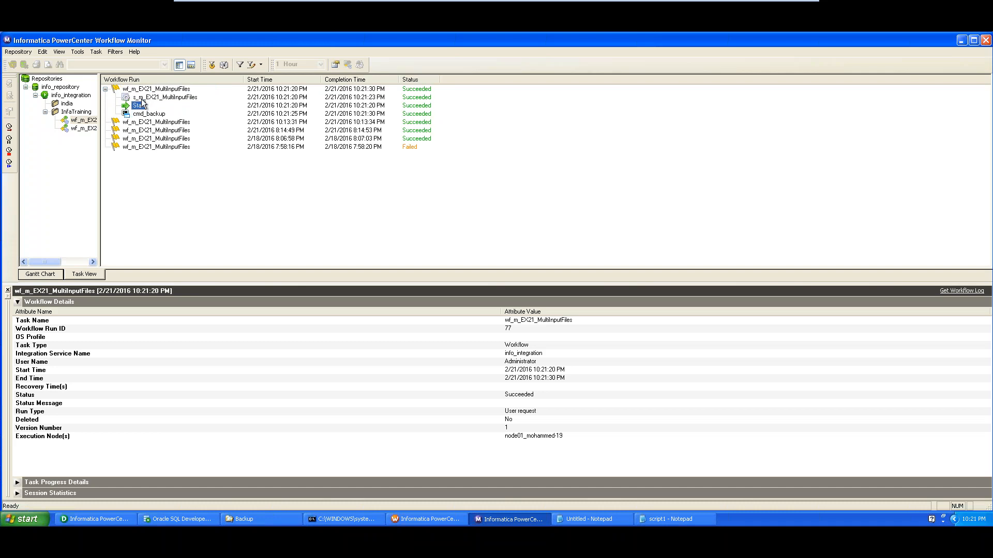
pyautogui.click(145, 98)
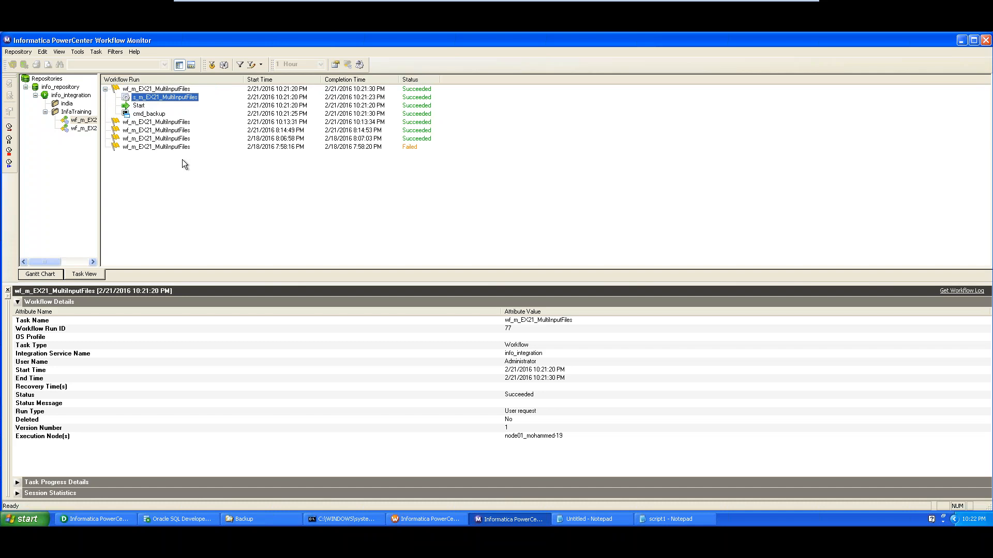
pyautogui.click(151, 115)
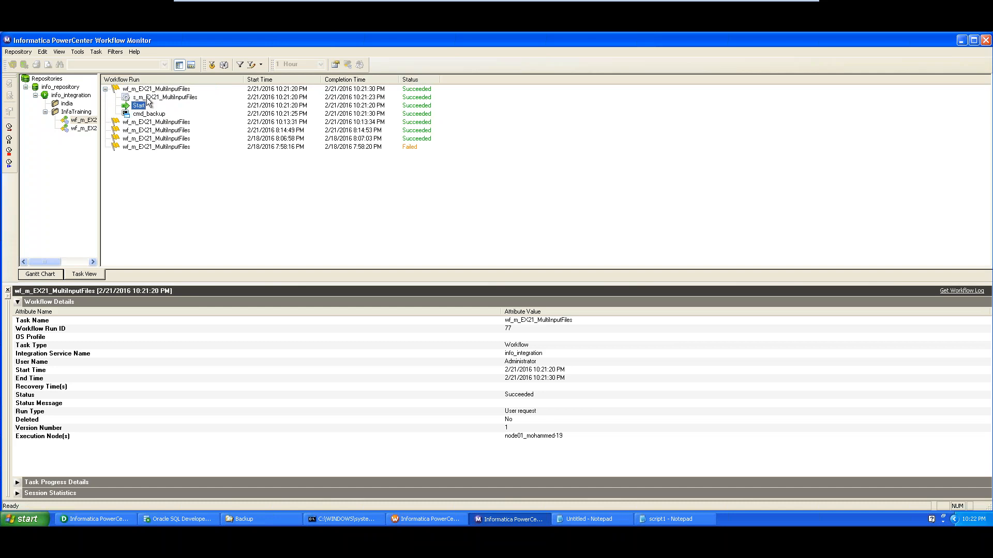
pyautogui.click(149, 98)
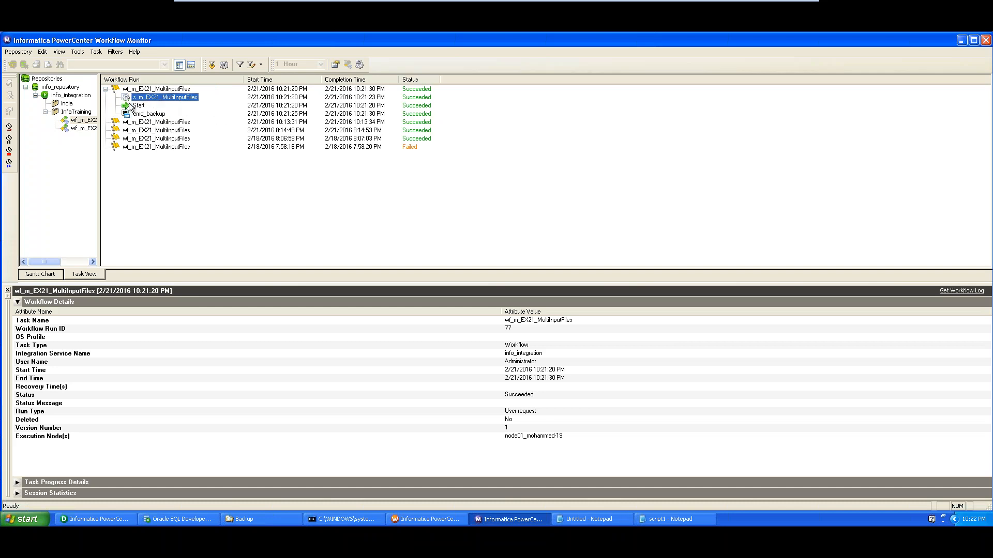
pyautogui.click(153, 116)
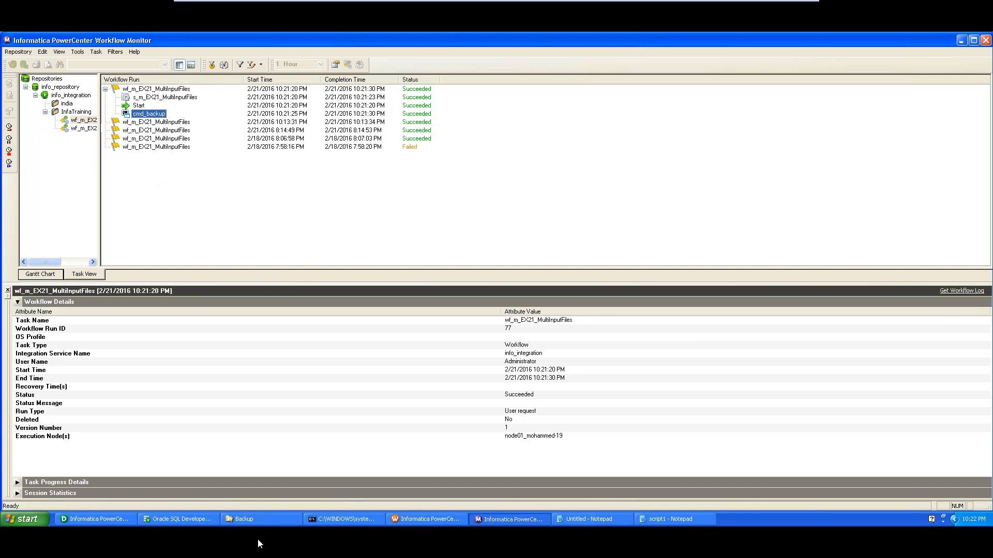
pyautogui.click(267, 523)
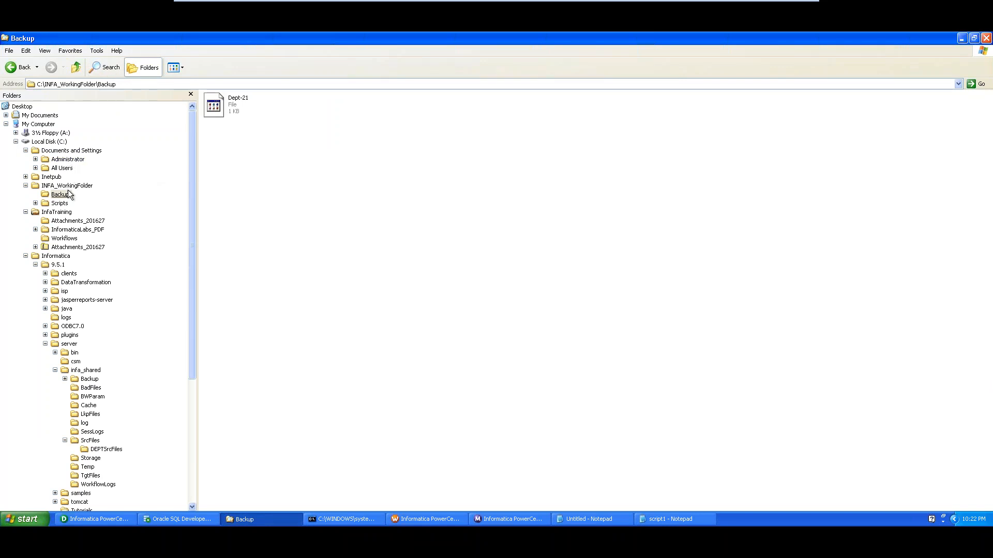
# Check the C:\INFA_WorkingFolder\Backup path holding Dept-21, then minimize Explorer
pyautogui.click(127, 84)
pyautogui.click(127, 84)
pyautogui.click(252, 520)
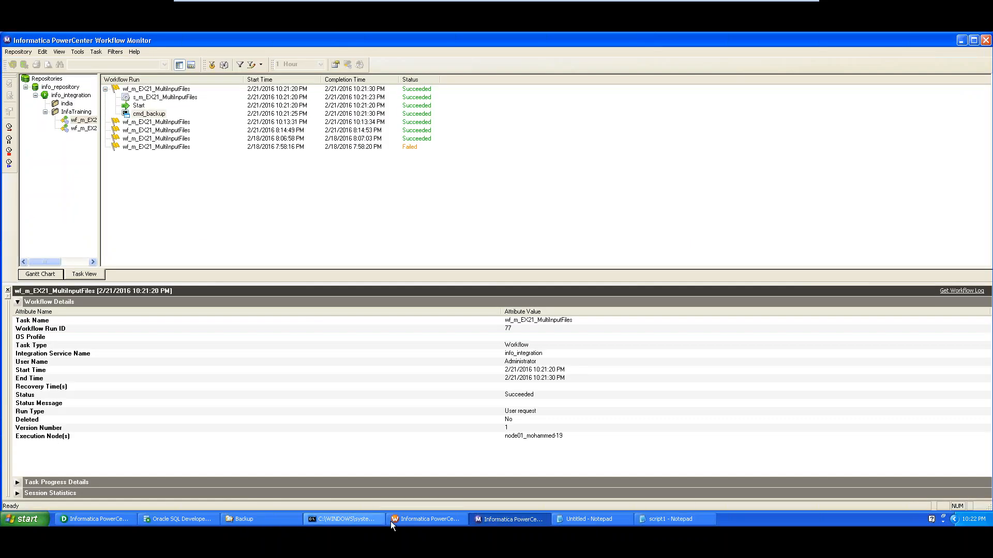
# Open cmd_backup's cmd_makedir command in the full editor showing the MKDIR Dept-%date:~7,2% path
pyautogui.click(426, 519)
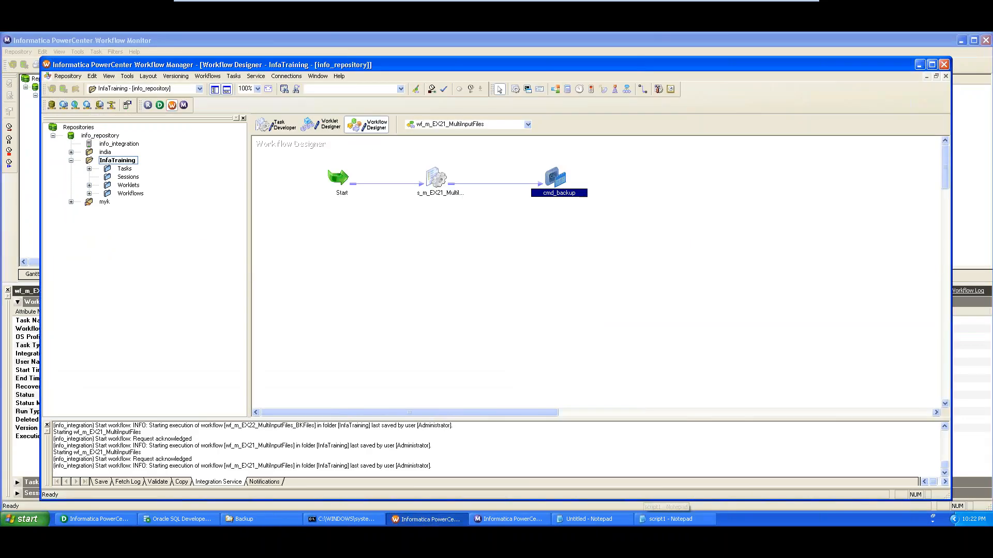
pyautogui.doubleClick(556, 179)
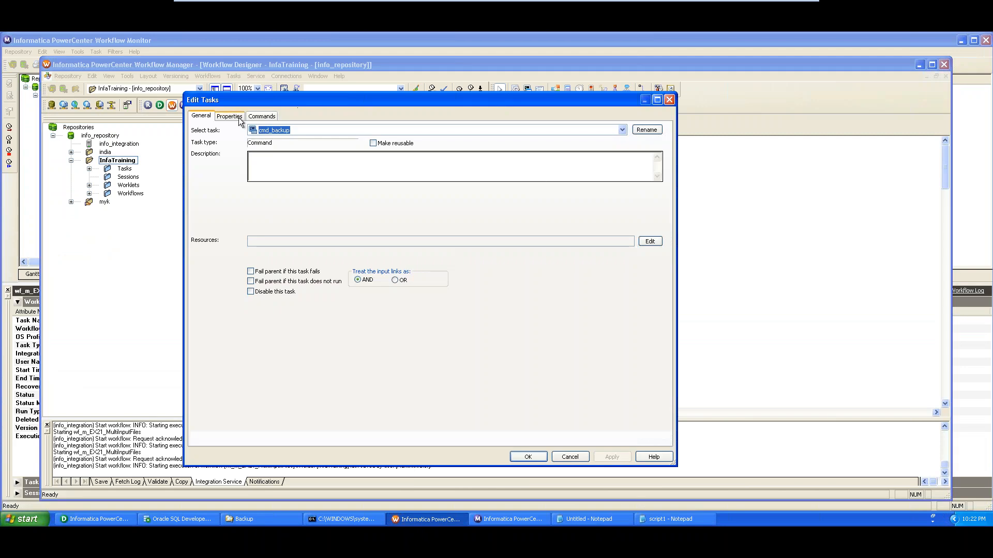
pyautogui.click(262, 116)
pyautogui.click(635, 189)
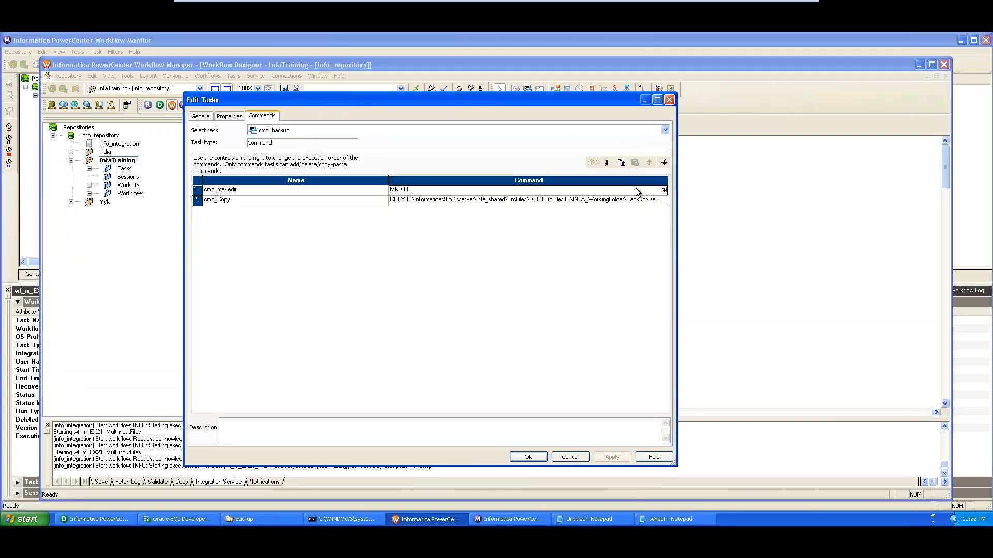
pyautogui.click(663, 190)
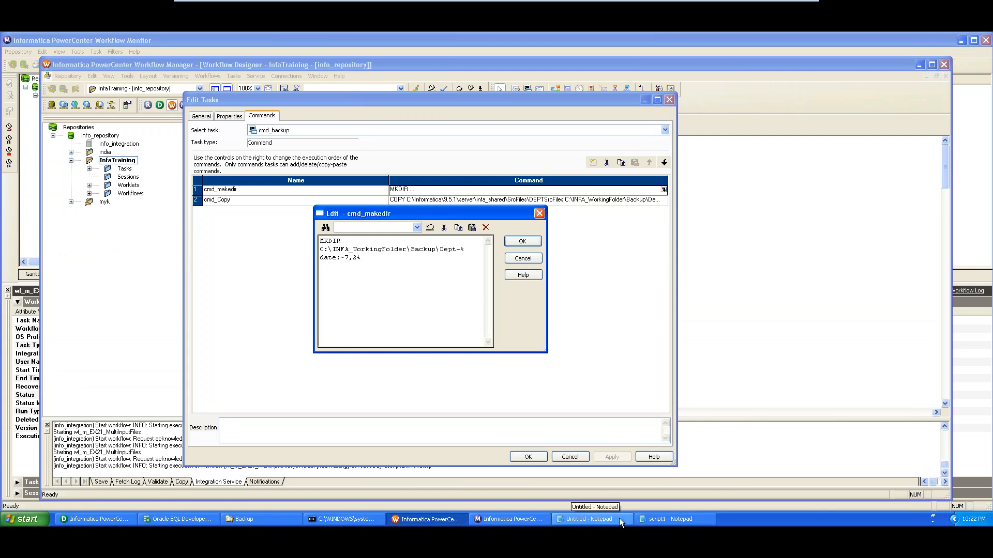
# Compare the MKDIR path in script1 and the scratch notes against cmd_makedir
pyautogui.click(667, 520)
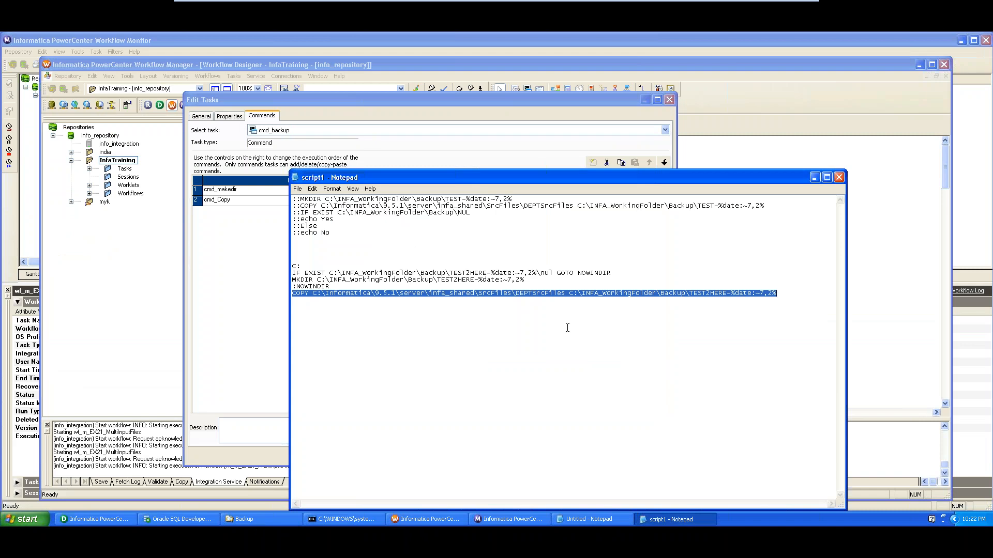
pyautogui.hotkey('alt', 'Tab')
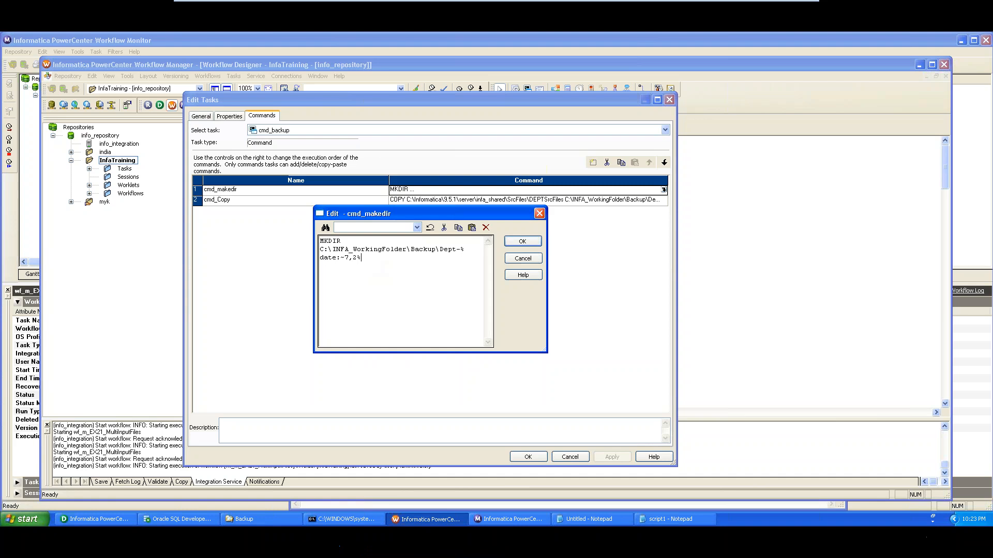
pyautogui.click(589, 521)
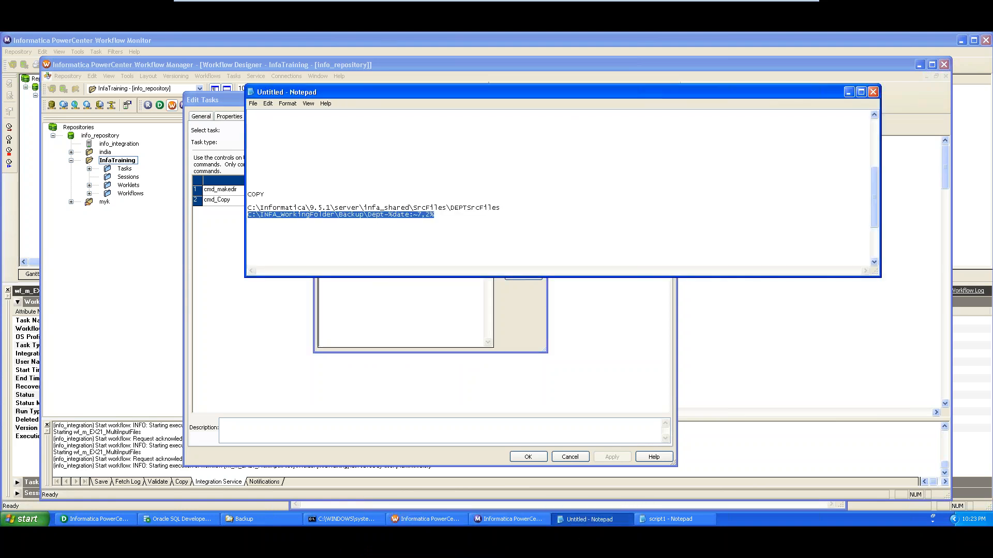
pyautogui.click(441, 226)
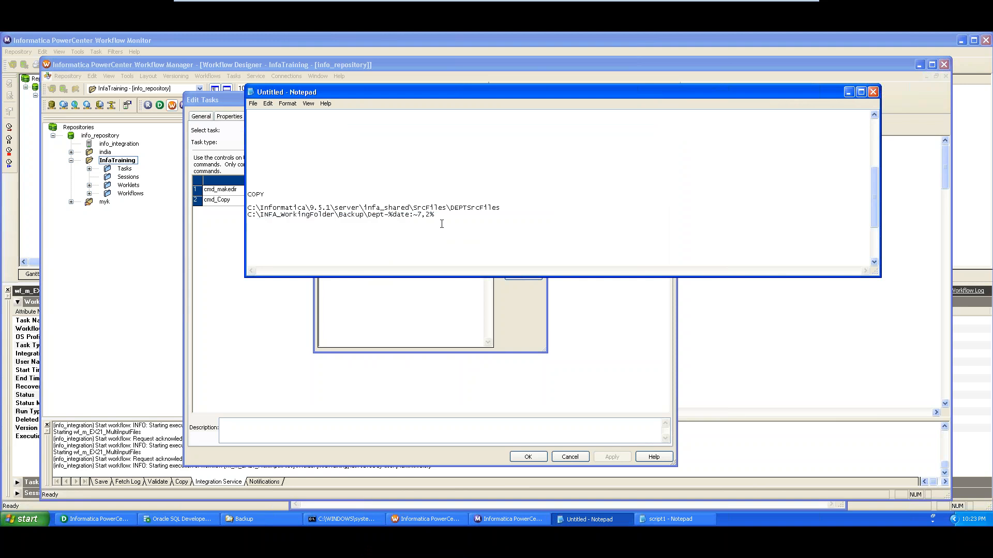
pyautogui.moveTo(877, 195); pyautogui.dragTo(874, 132)
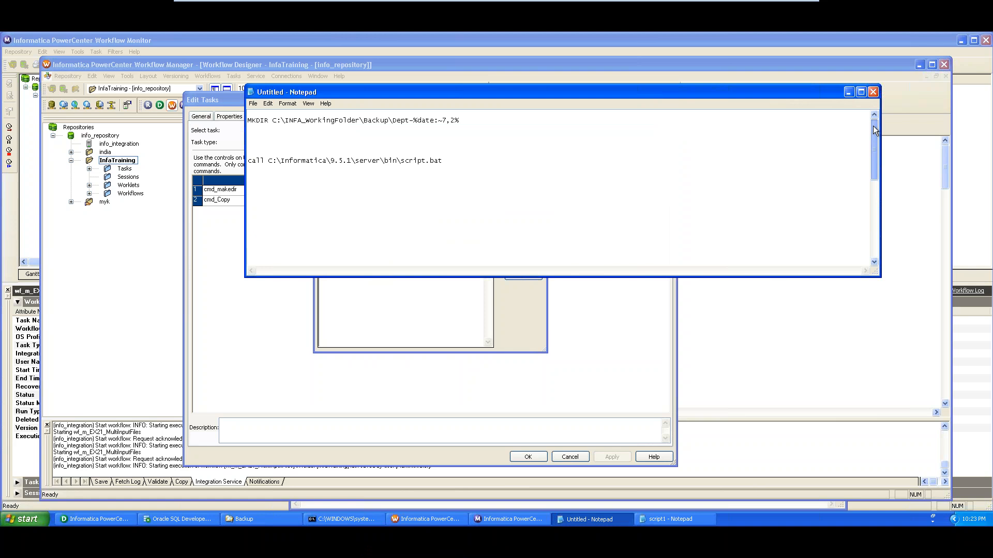
pyautogui.moveTo(460, 121); pyautogui.dragTo(241, 119)
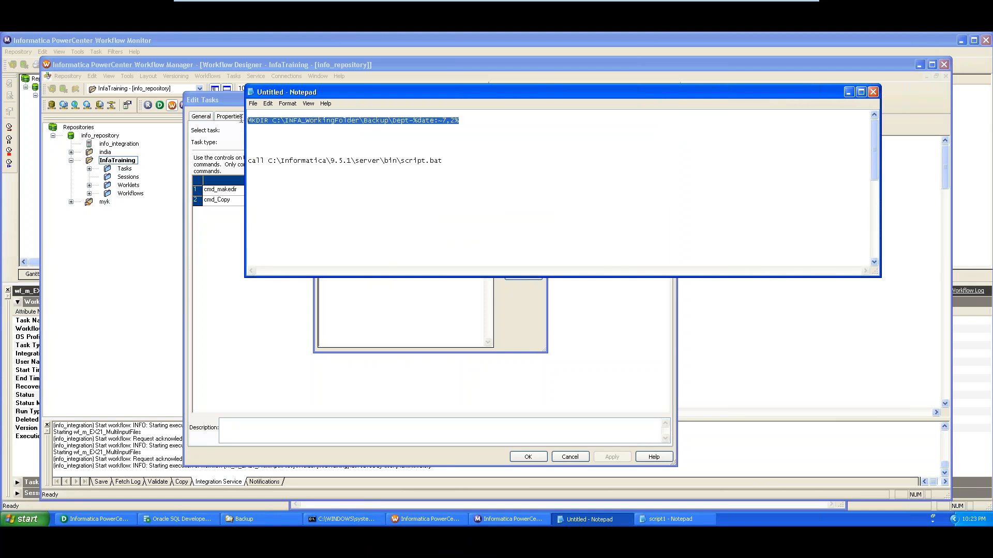
pyautogui.click(384, 297)
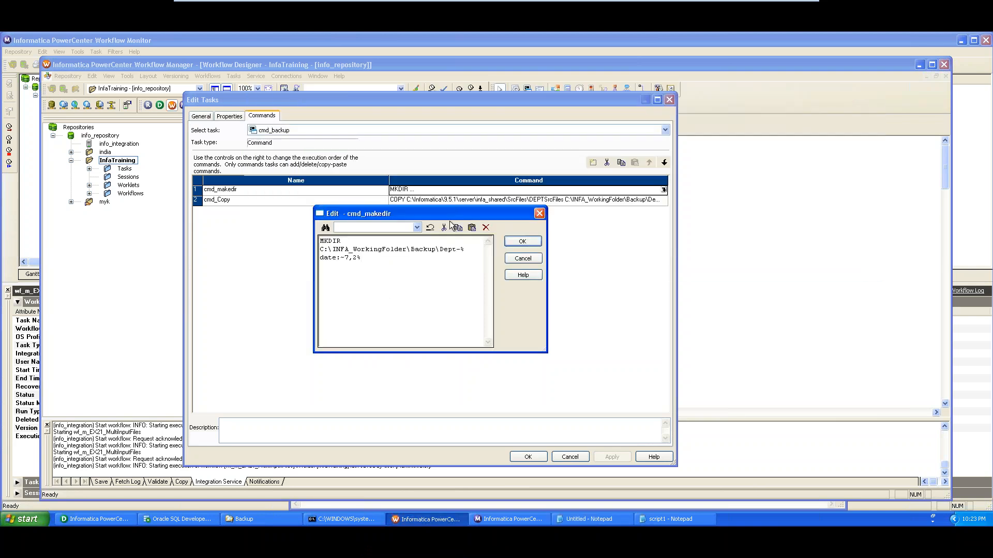
# Join the MKDIR command onto one line and commit it to cmd_backup
pyautogui.click(671, 519)
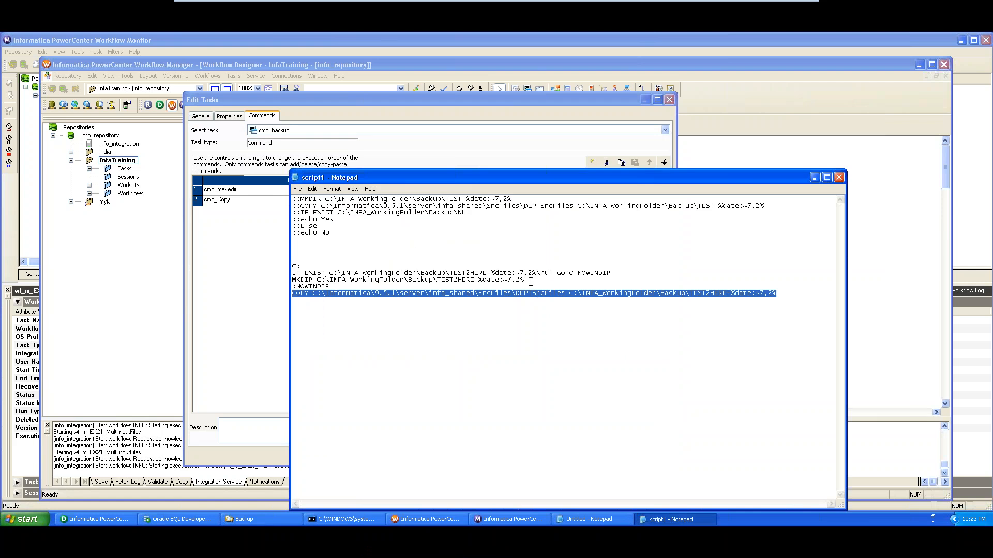
pyautogui.click(253, 333)
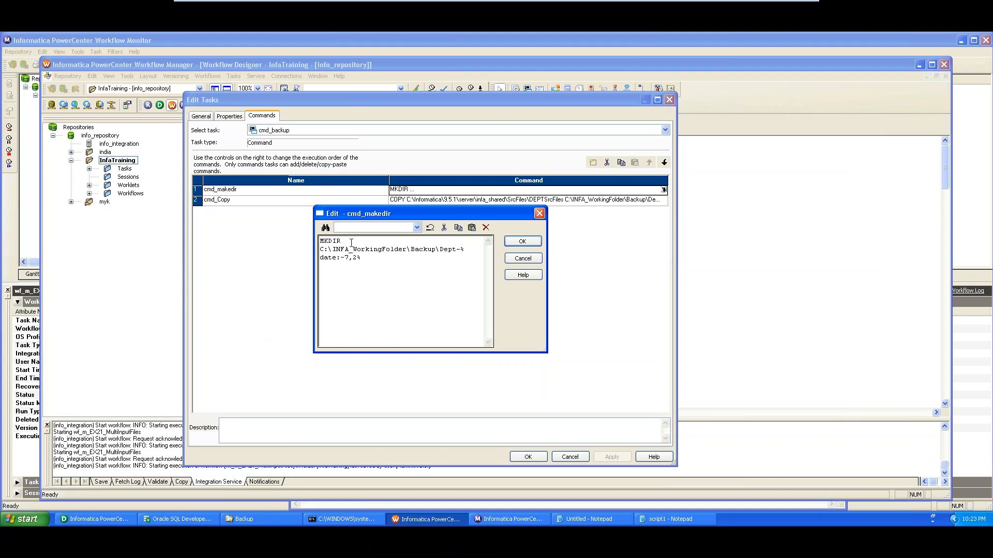
pyautogui.press('Delete')
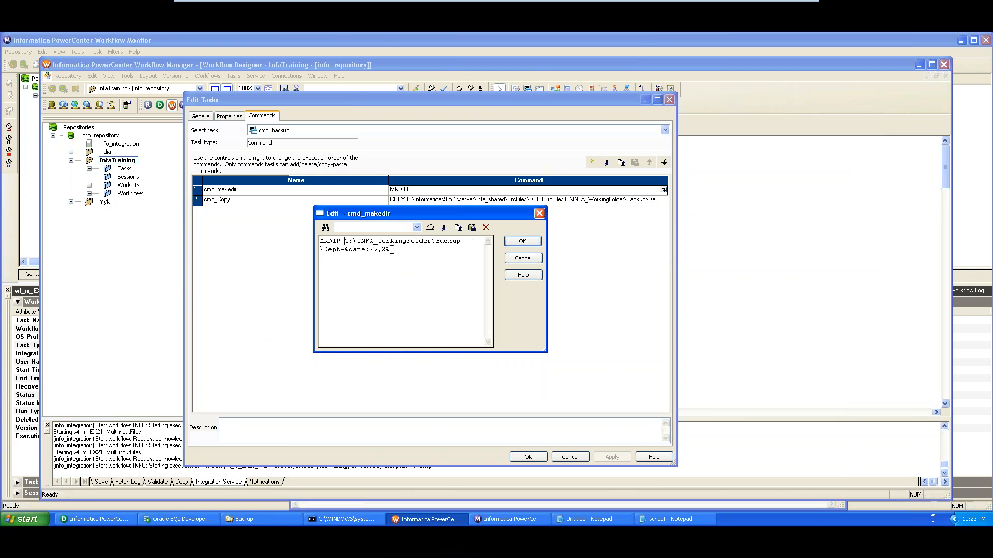
pyautogui.click(537, 242)
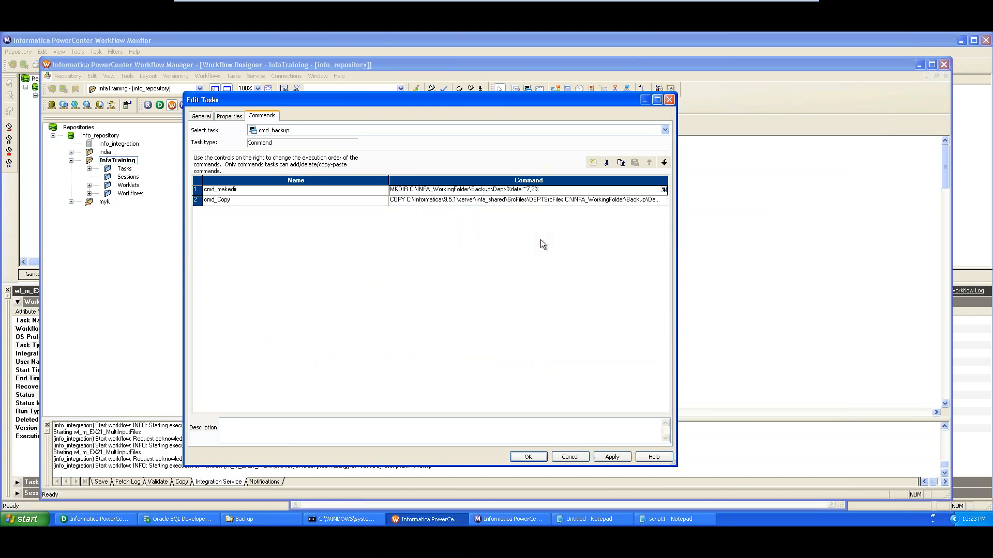
pyautogui.click(611, 456)
pyautogui.click(527, 457)
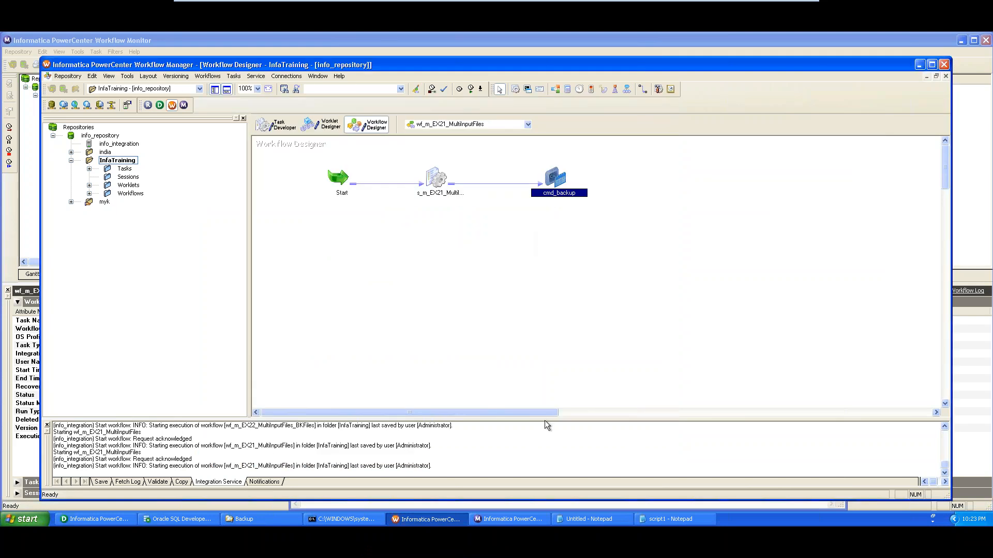
# Save the workflow, start a new run, and return to the Backup folder
pyautogui.hotkey('ctrl', 's')
pyautogui.rightClick(509, 232)
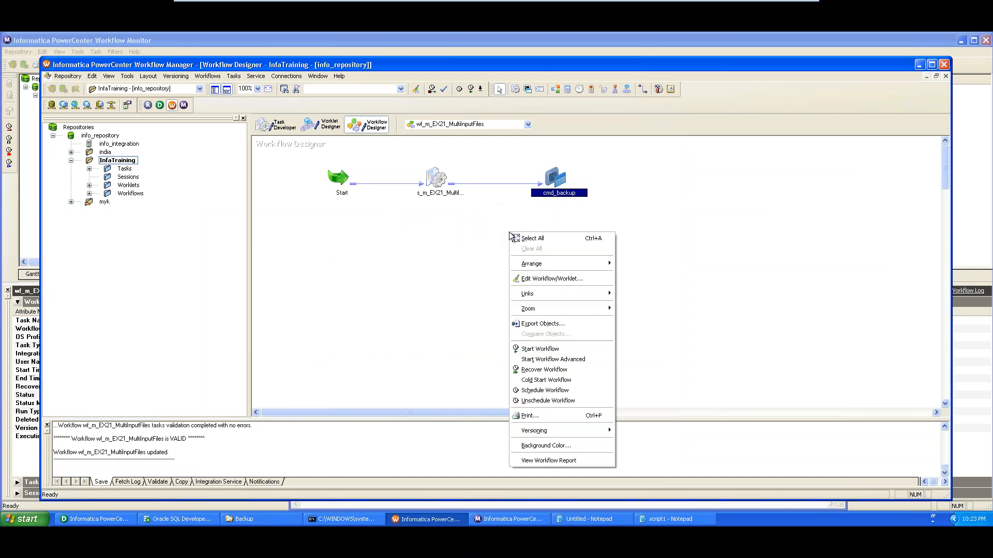
pyautogui.click(548, 348)
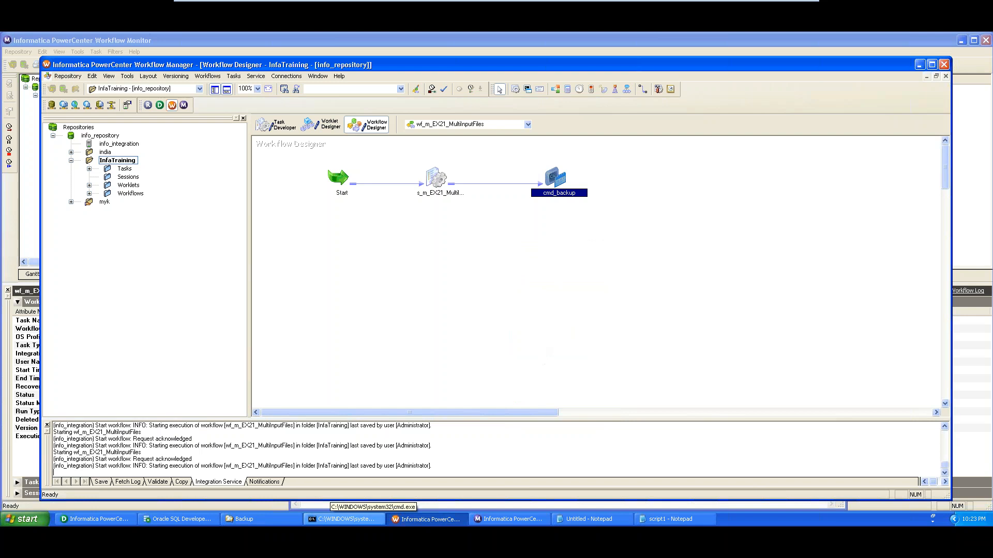
pyautogui.click(281, 523)
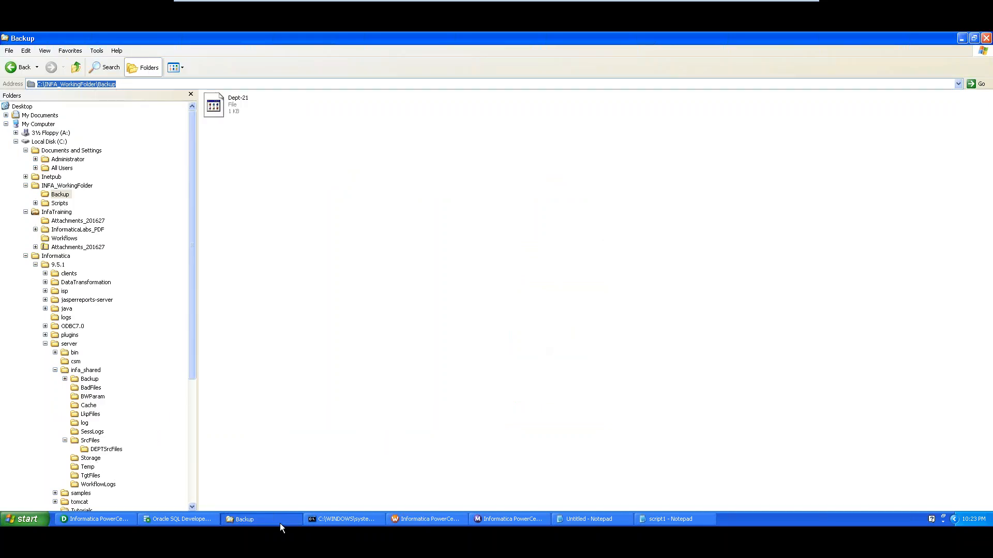
# Review the Backup folder's Dept-21 file and confirm the latest run's cmd_backup task in Workflow Monitor
pyautogui.click(125, 84)
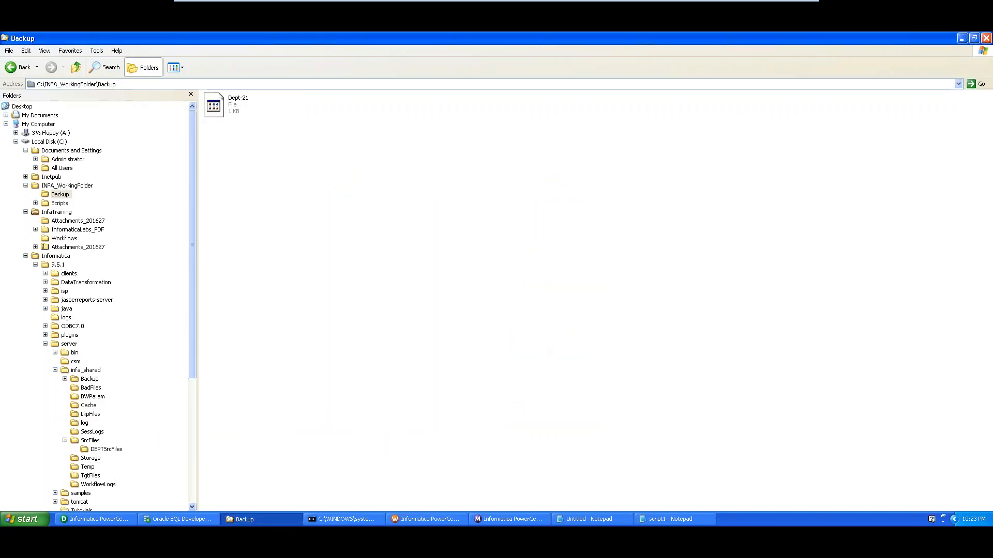
pyautogui.moveTo(117, 84); pyautogui.dragTo(37, 84)
pyautogui.click(37, 85)
pyautogui.click(480, 520)
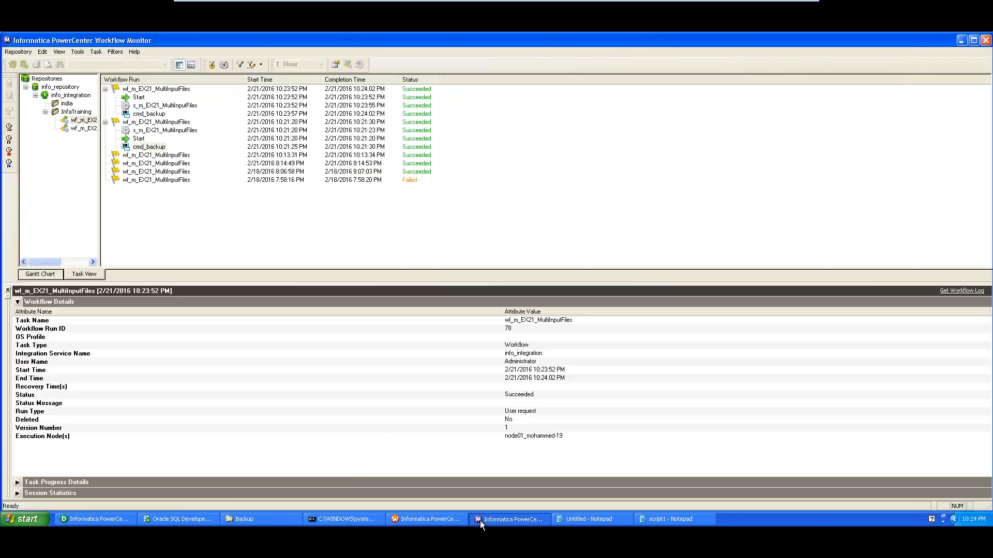
pyautogui.click(149, 115)
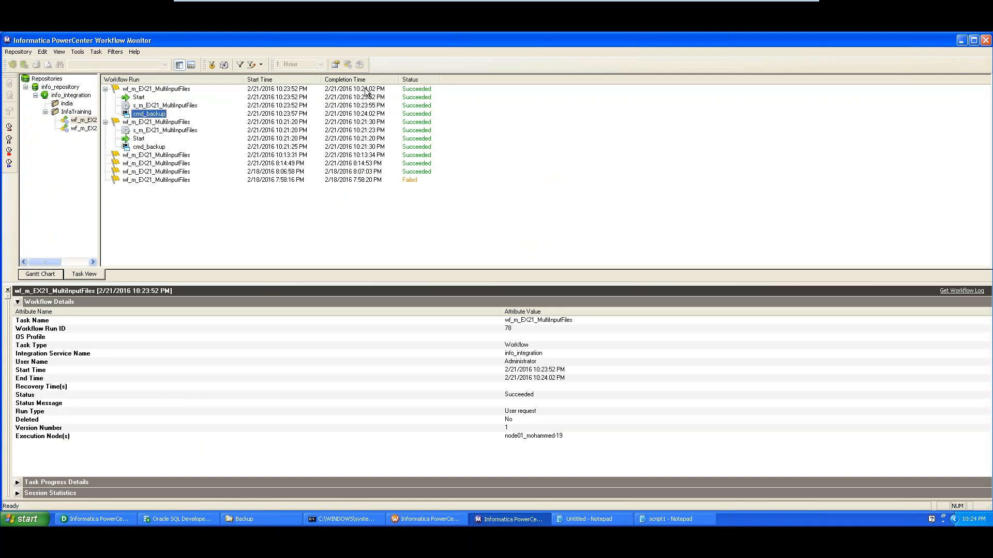
pyautogui.hotkey('alt', 'Tab')
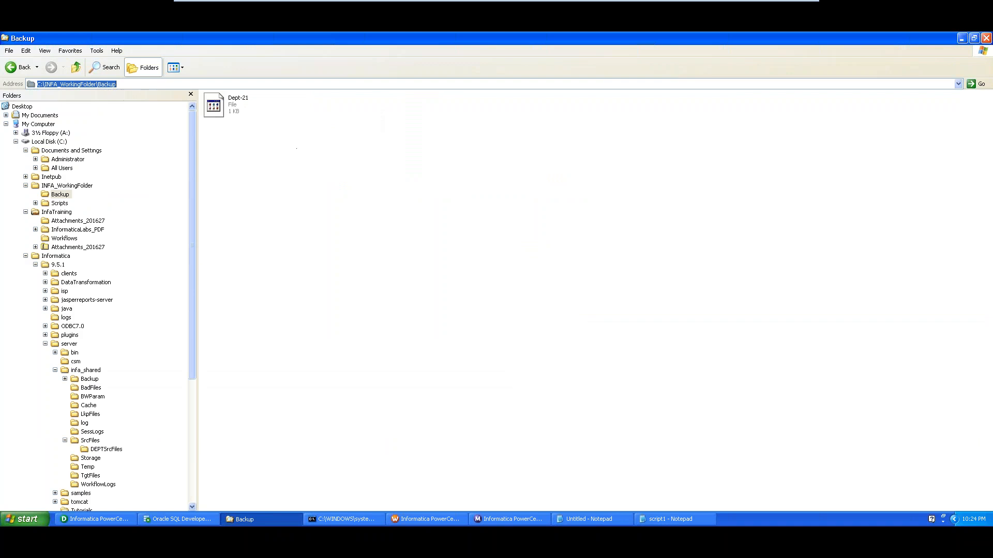
# Delete the Dept-21 file from C:\INFA_WorkingFolder\Backup, leaving the folder empty
pyautogui.click(108, 67)
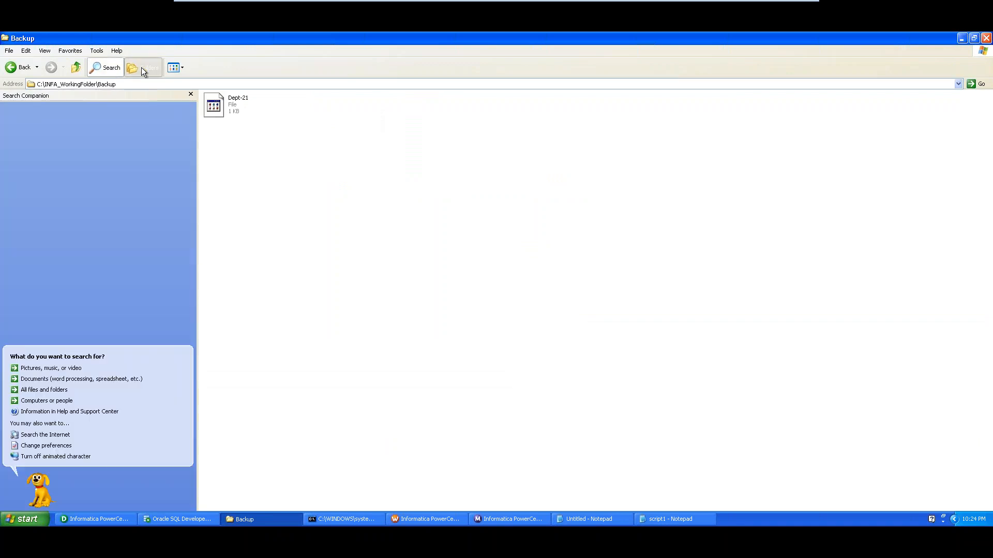
pyautogui.click(141, 67)
pyautogui.click(214, 105)
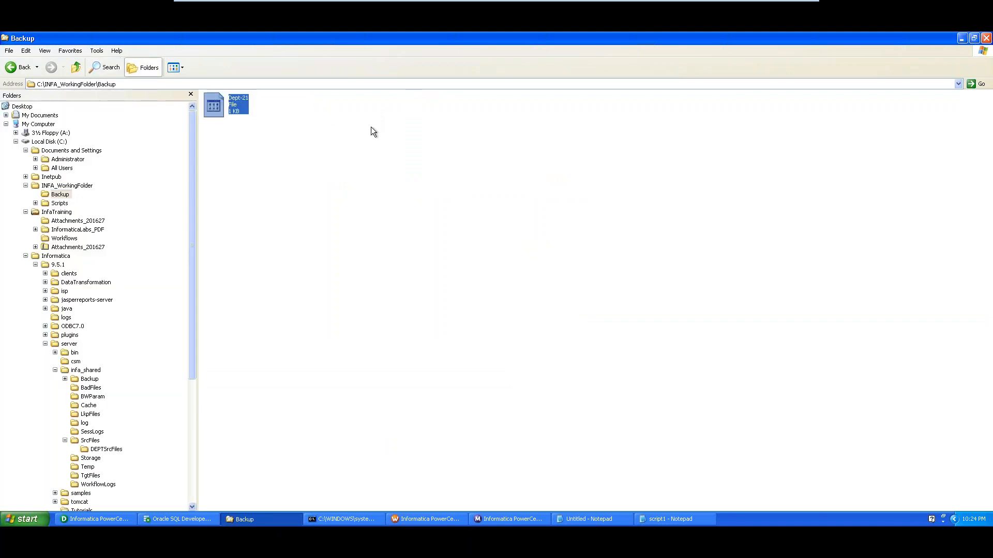
pyautogui.press('Delete')
pyautogui.press('Return')
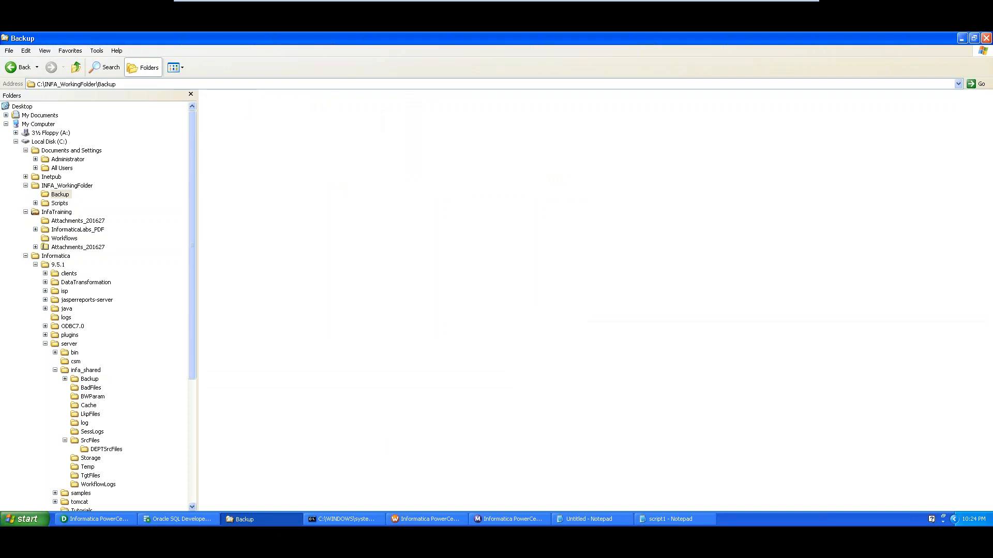
# Start another run of wf_m_EX21_MultiInputFiles from the Workflow Manager canvas
pyautogui.click(428, 520)
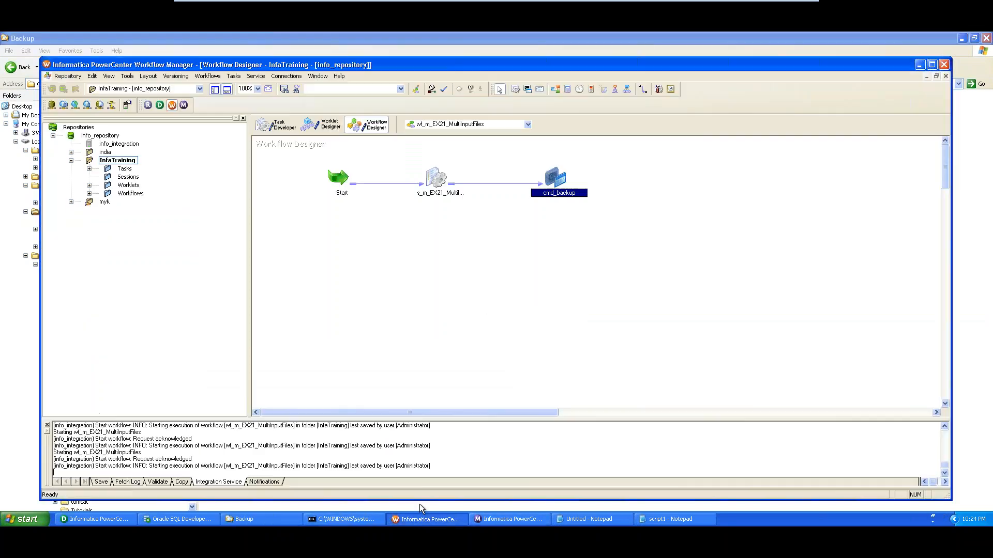
pyautogui.rightClick(408, 239)
pyautogui.rightClick(369, 225)
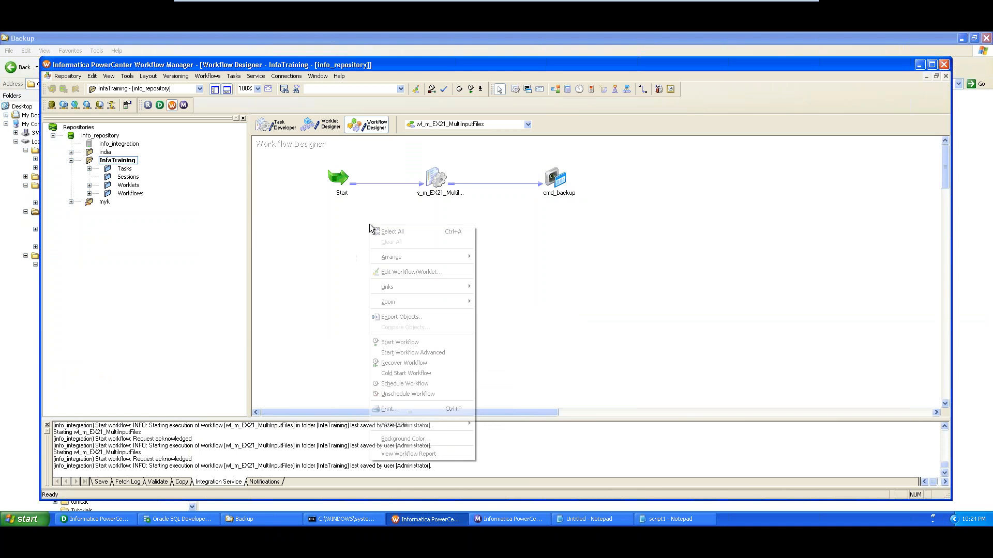
pyautogui.click(406, 342)
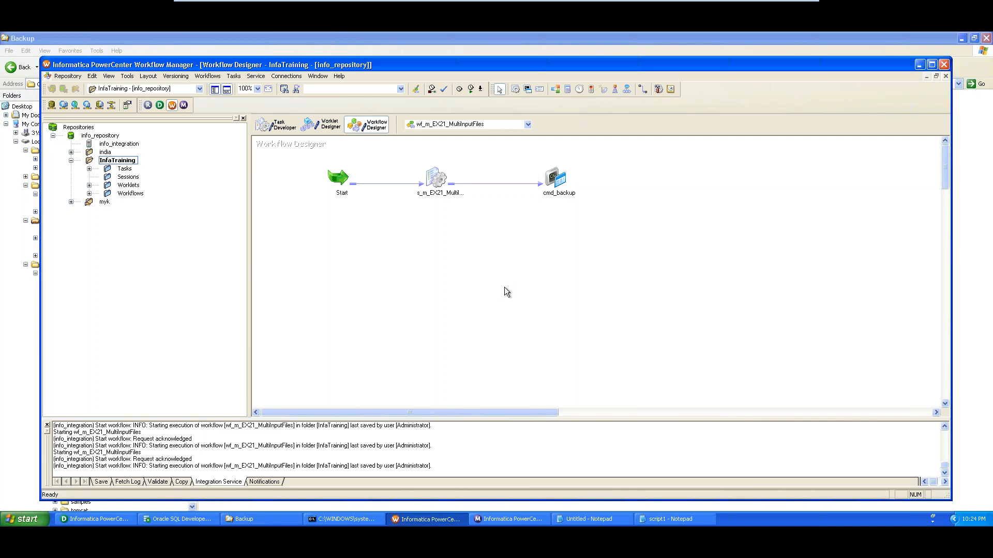
pyautogui.click(497, 519)
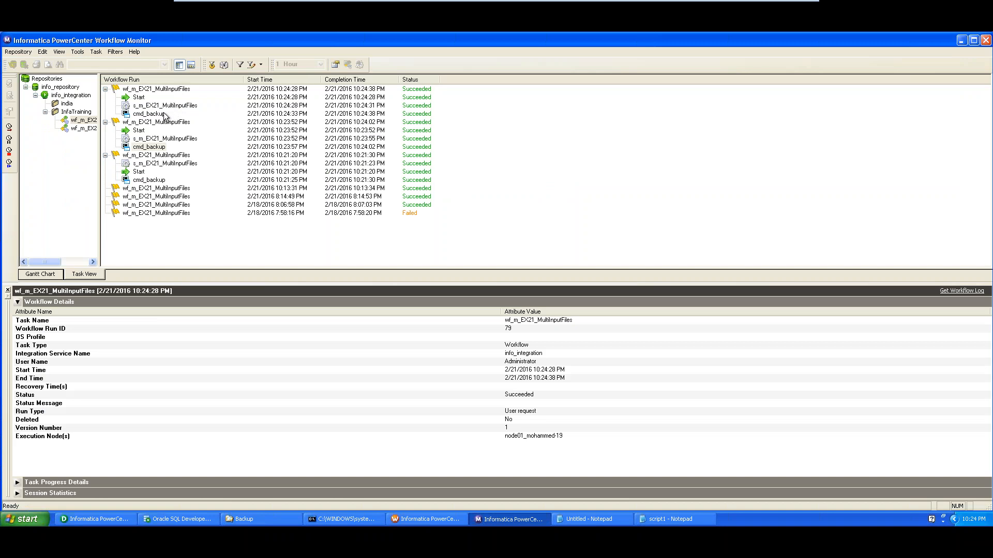
# Confirm the newest cmd_backup run (run 79) succeeded, then return to the Backup folder
pyautogui.click(162, 115)
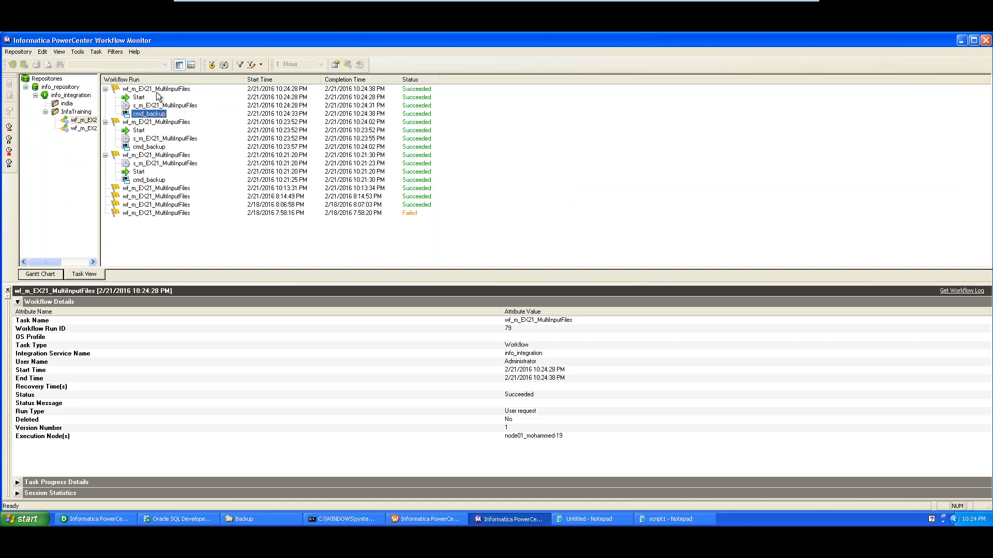
pyautogui.click(280, 524)
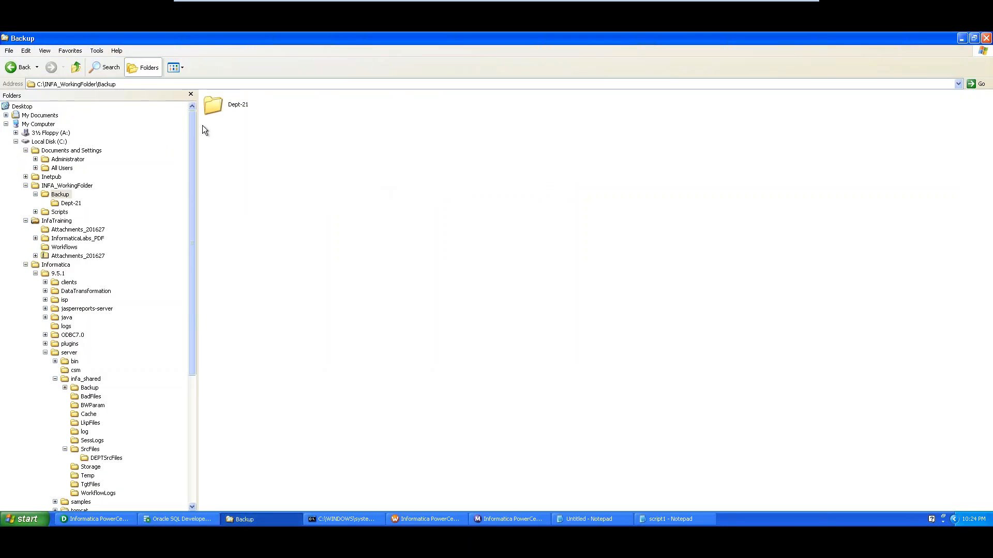
# Open Backup\Dept-21 to verify its Dept1–Dept4 and Deptlist copies, then go back to Workflow Manager
pyautogui.click(230, 109)
pyautogui.doubleClick(216, 104)
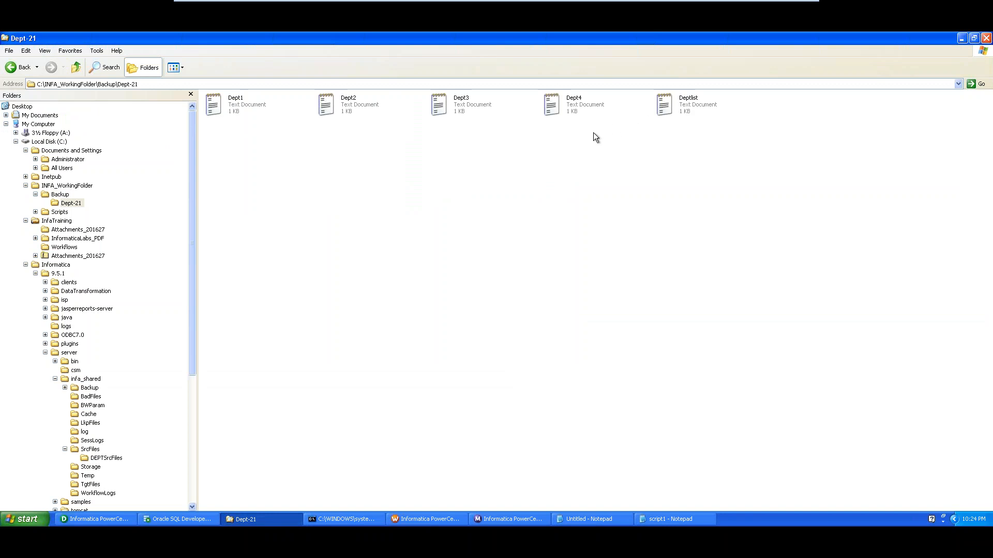
pyautogui.click(244, 109)
pyautogui.click(349, 107)
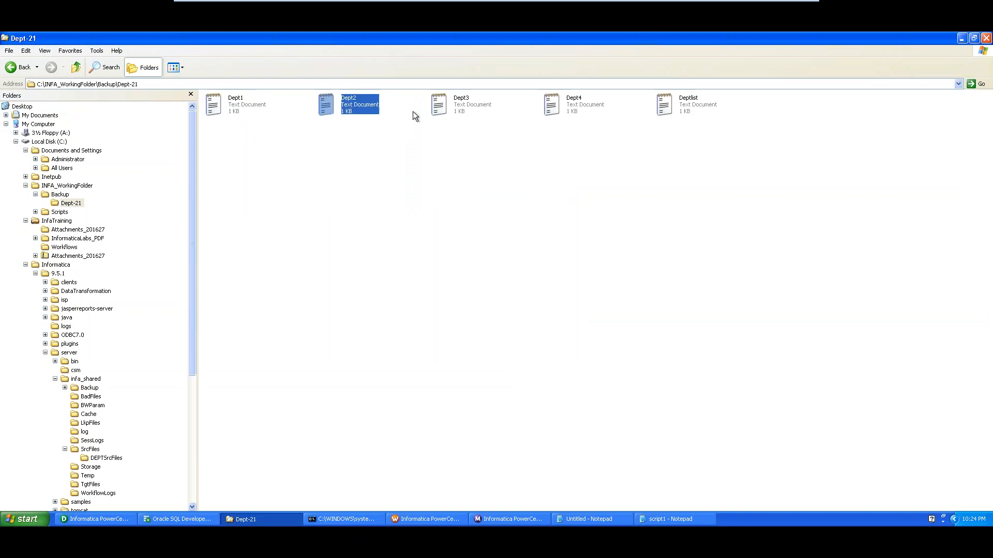
pyautogui.press('BackSpace')
pyautogui.press('BackSpace')
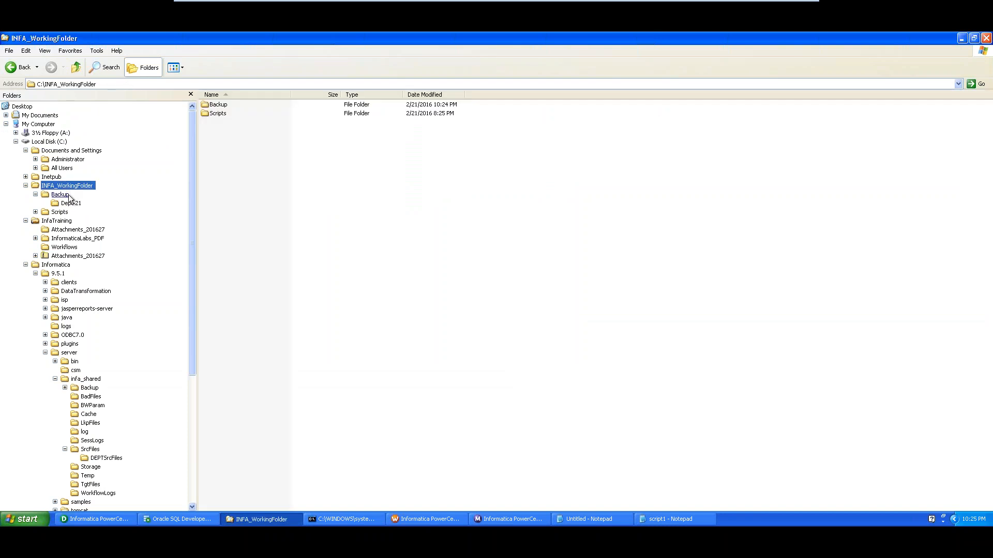
pyautogui.click(62, 194)
pyautogui.click(71, 204)
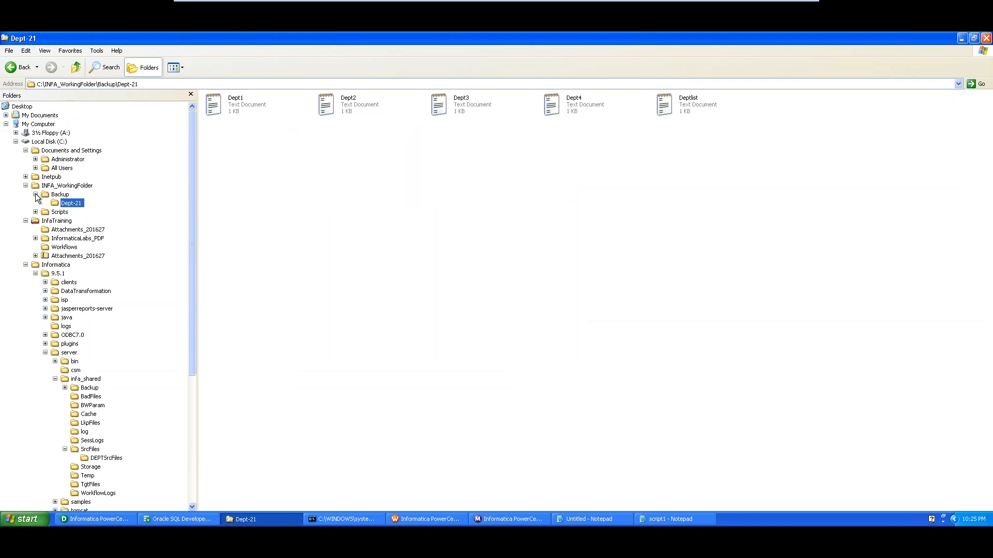
pyautogui.click(423, 522)
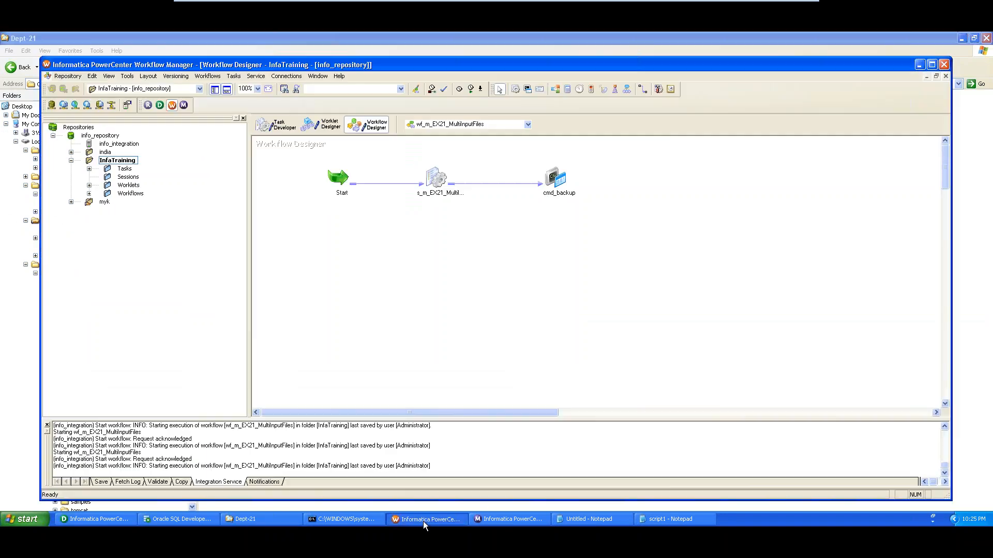
# Change the cmd_makedir folder path in cmd_backup to Backup\DeptSources-%date:~7,2%
pyautogui.doubleClick(559, 178)
pyautogui.click(269, 119)
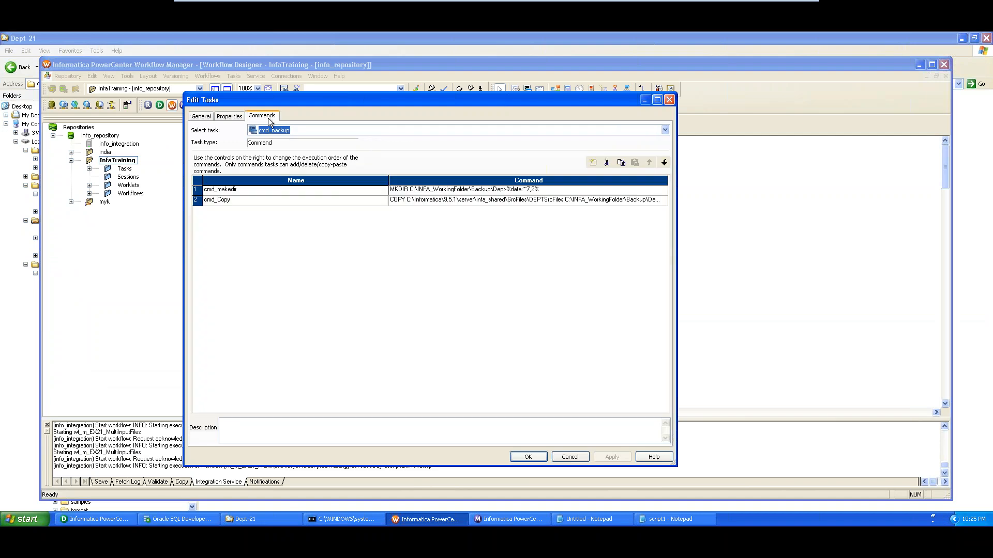
pyautogui.click(548, 192)
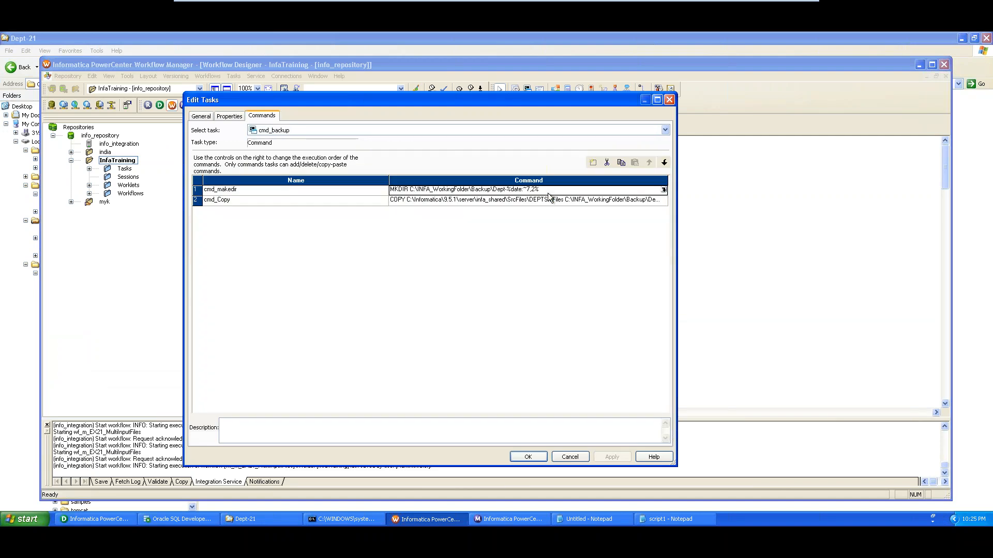
pyautogui.click(663, 189)
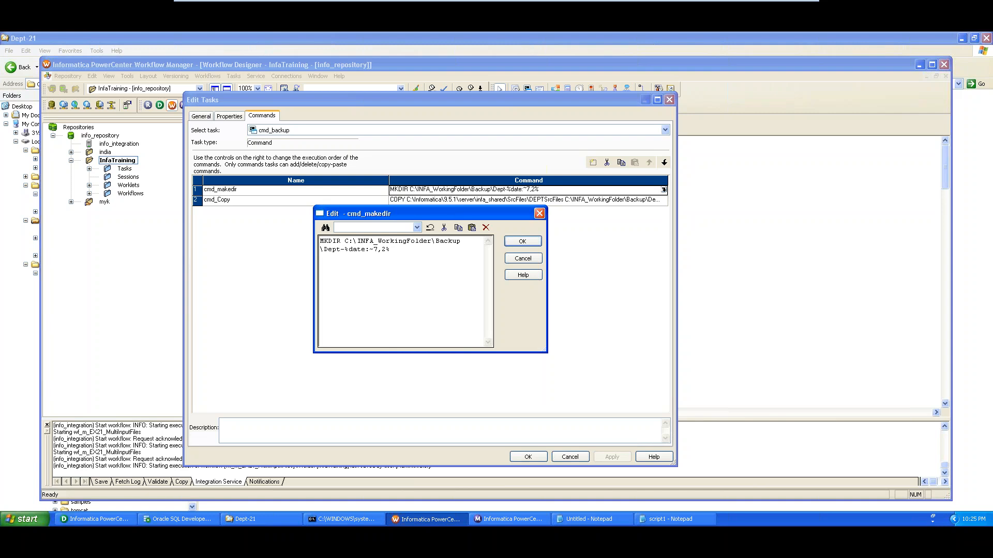
pyautogui.write('Sources')
pyautogui.click(523, 242)
# Change the cmd_Copy destination path to the same DeptSources folder
pyautogui.click(625, 200)
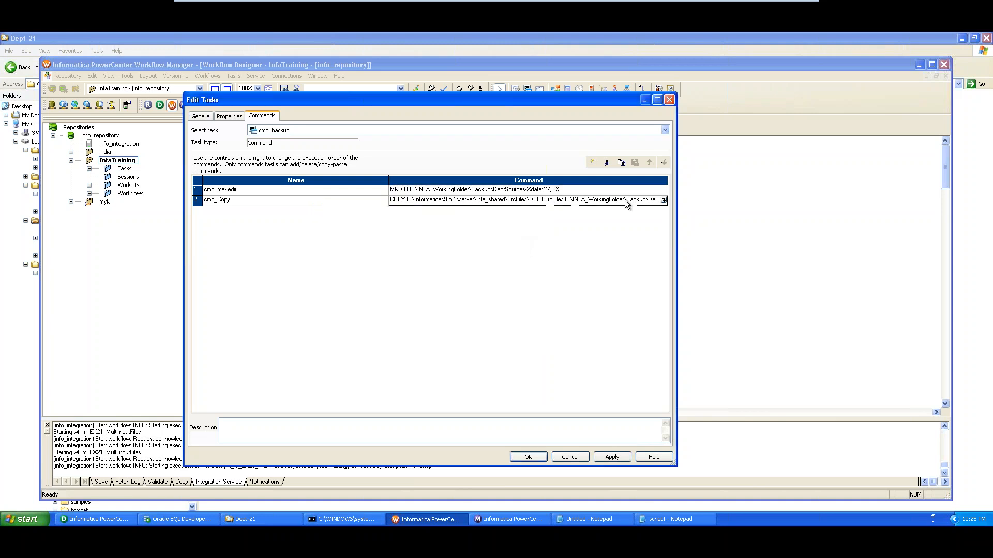
pyautogui.click(663, 201)
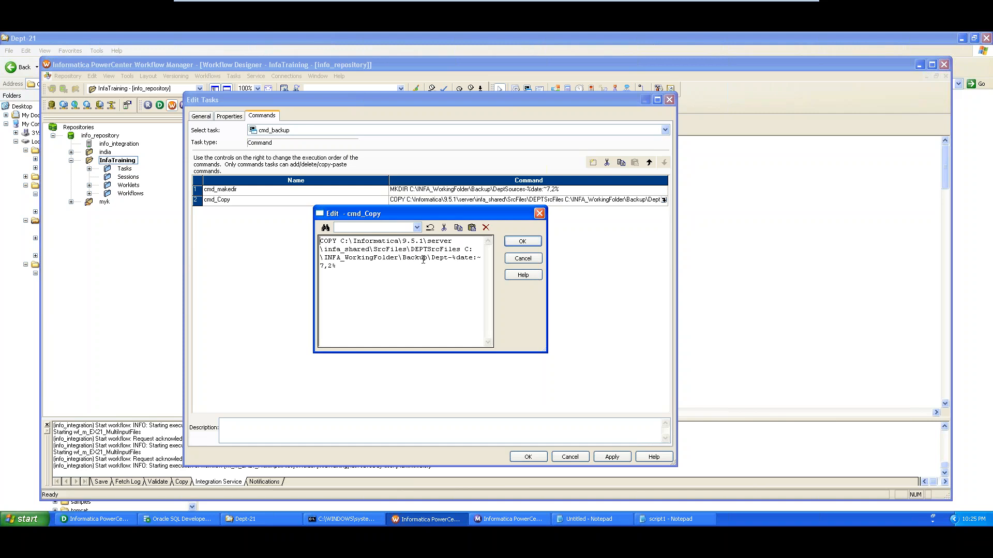
pyautogui.click(448, 255)
pyautogui.write('Surces')
pyautogui.press('BackSpace')
pyautogui.write('ou')
pyautogui.moveTo(369, 267); pyautogui.dragTo(324, 268)
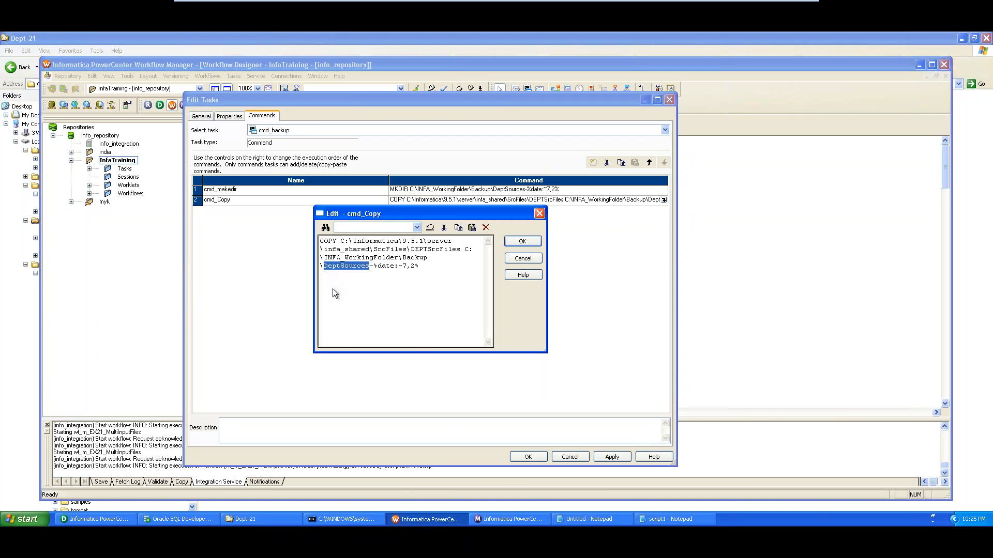
pyautogui.click(522, 242)
# Recheck the cmd_makedir path, then apply the command changes and close the task editor
pyautogui.click(638, 189)
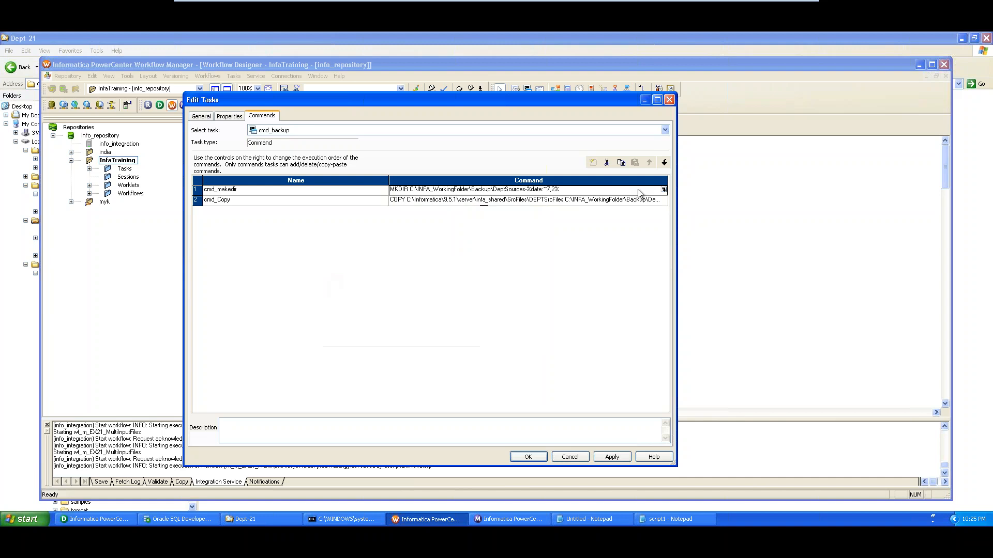
pyautogui.click(663, 190)
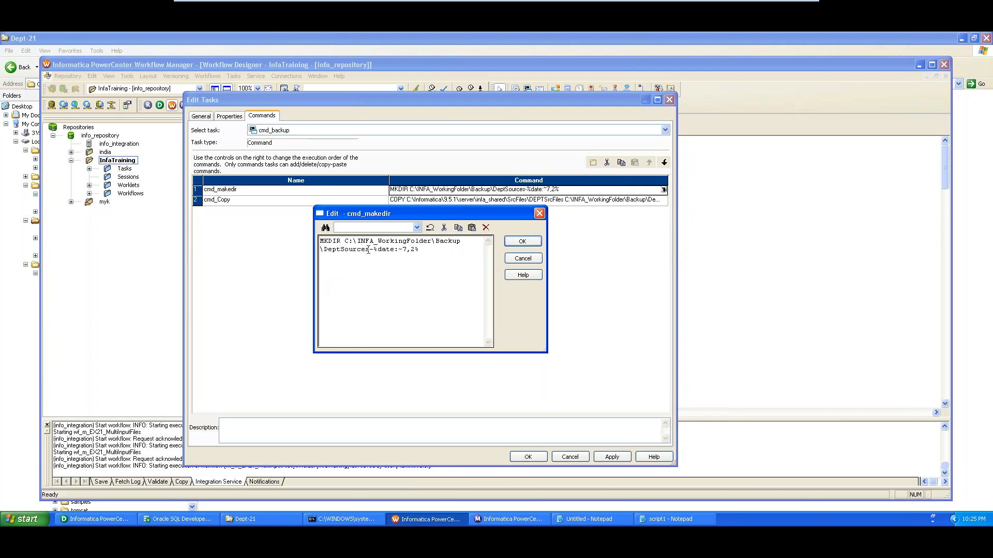
pyautogui.moveTo(371, 250); pyautogui.dragTo(325, 250)
pyautogui.click(339, 272)
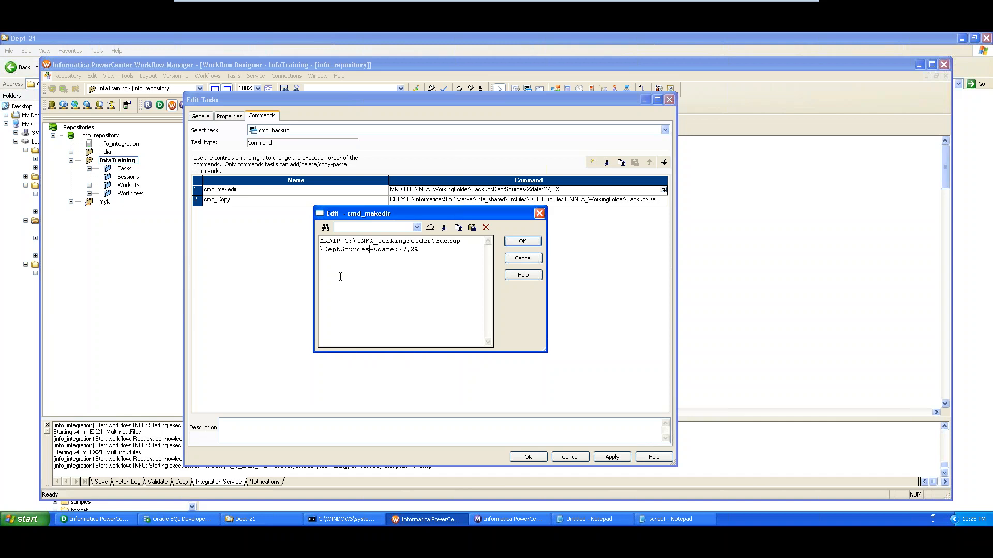
pyautogui.click(522, 241)
pyautogui.click(608, 458)
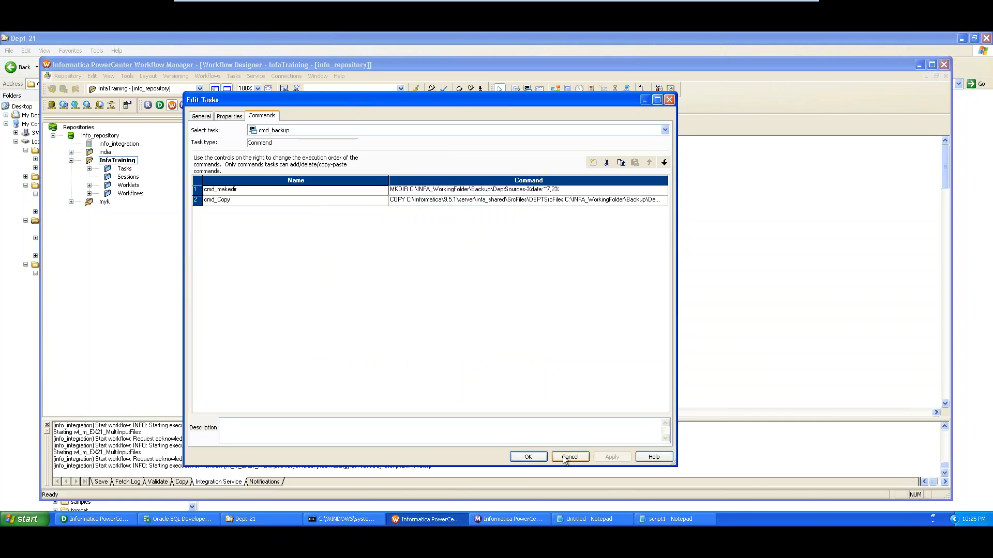
pyautogui.click(532, 457)
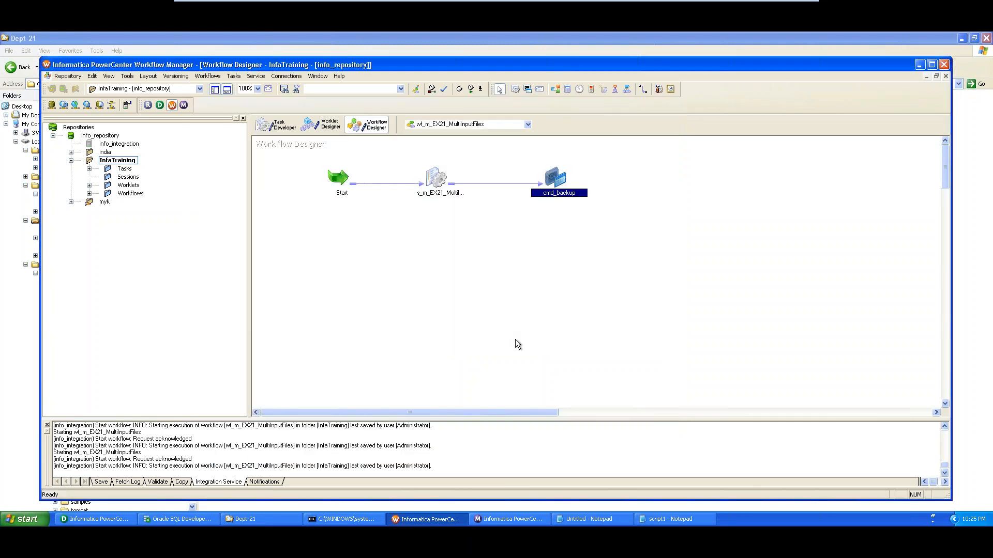
# Save and run wf_m_EX21_MultiInputFiles, confirm run 80 succeeded, then return to Explorer
pyautogui.hotkey('ctrl', 's')
pyautogui.rightClick(410, 270)
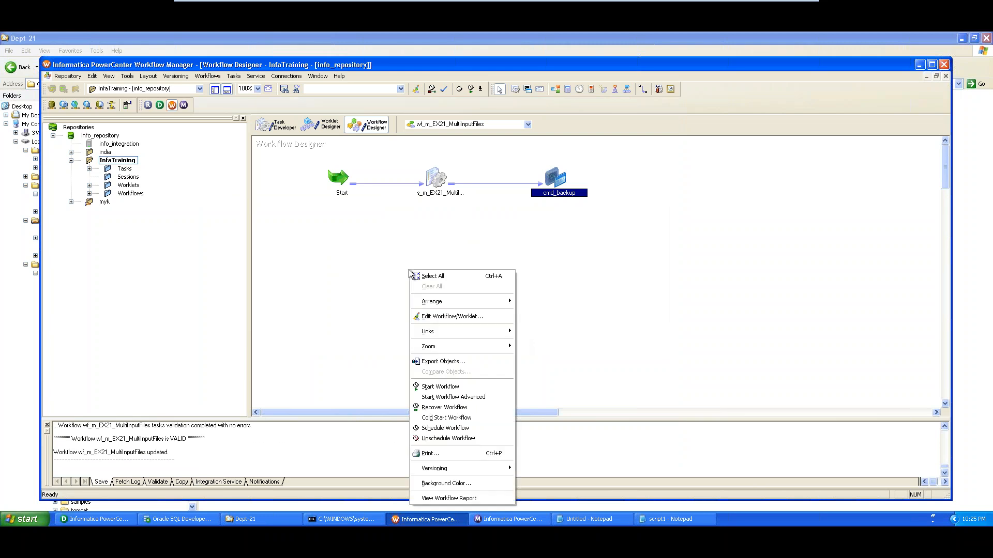
pyautogui.click(439, 387)
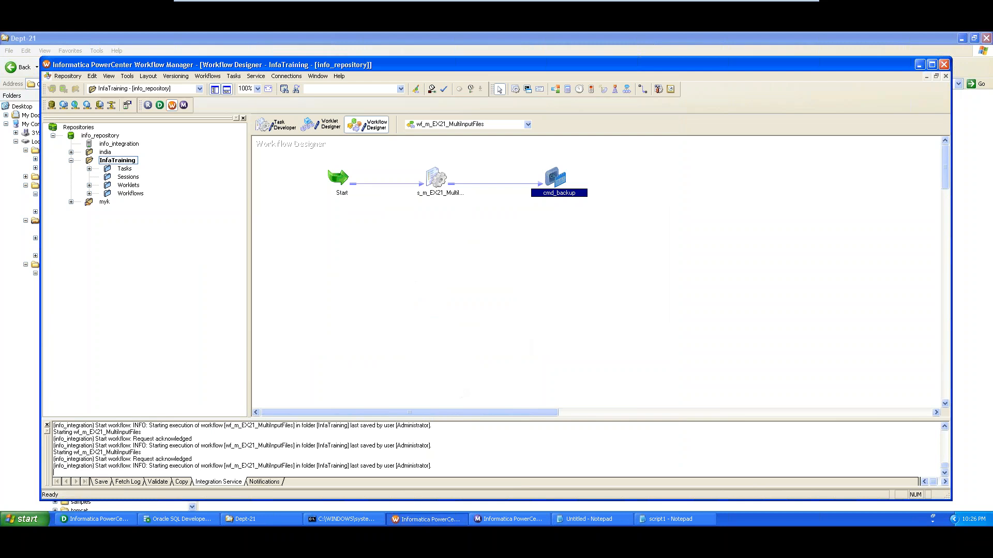
pyautogui.click(492, 520)
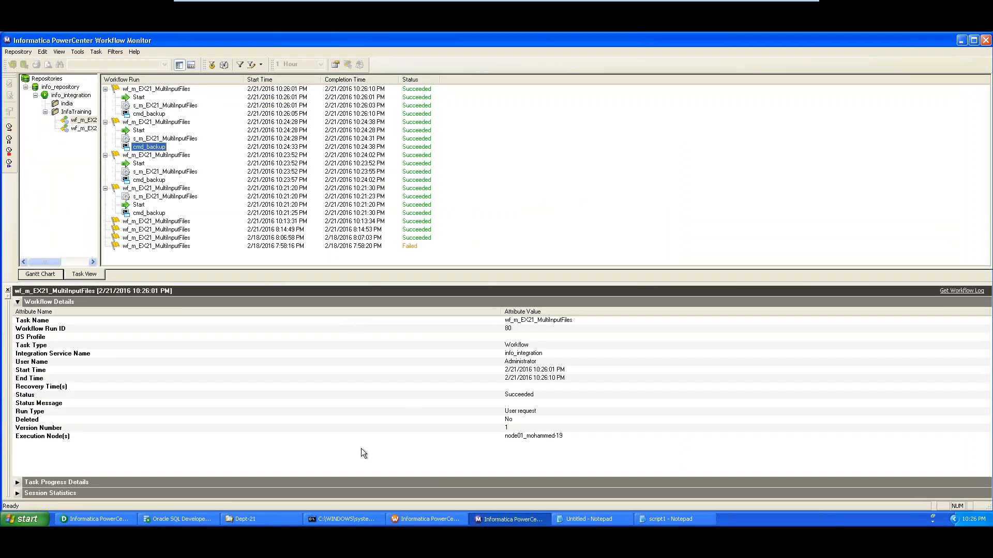
pyautogui.click(255, 521)
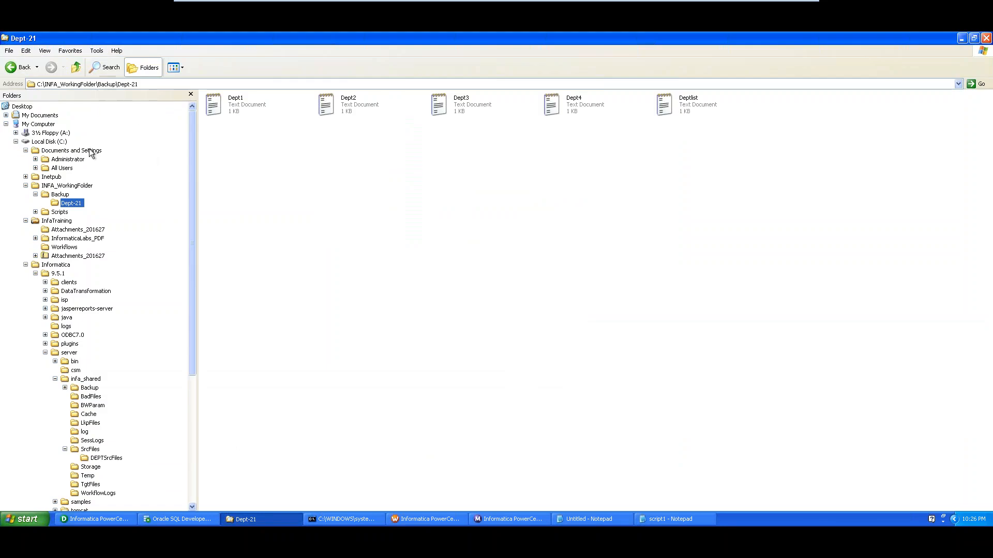
# Check Backup\DeptSources-21 holds Dept1–Dept4 and Deptlist, then browse to infa_shared\TgtFiles
pyautogui.click(60, 194)
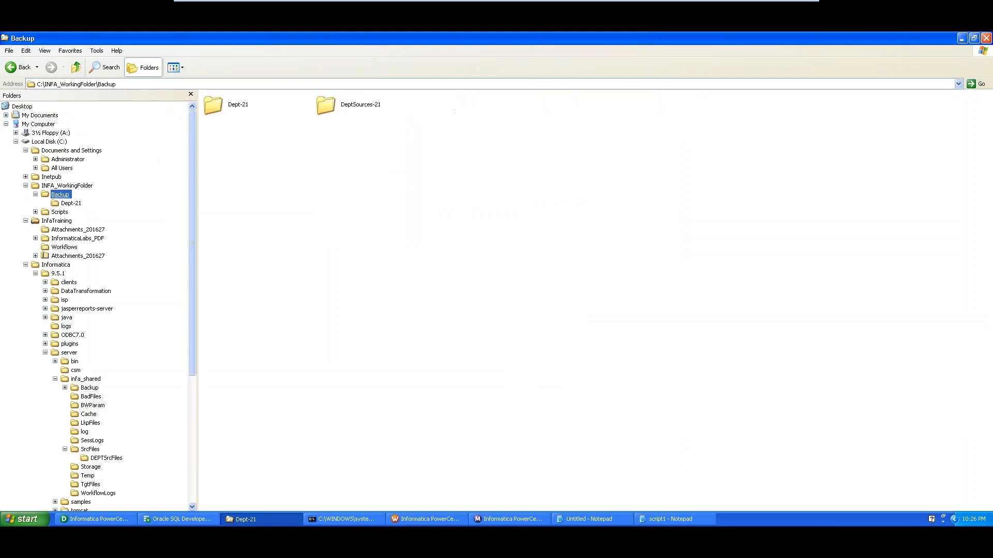
pyautogui.click(349, 109)
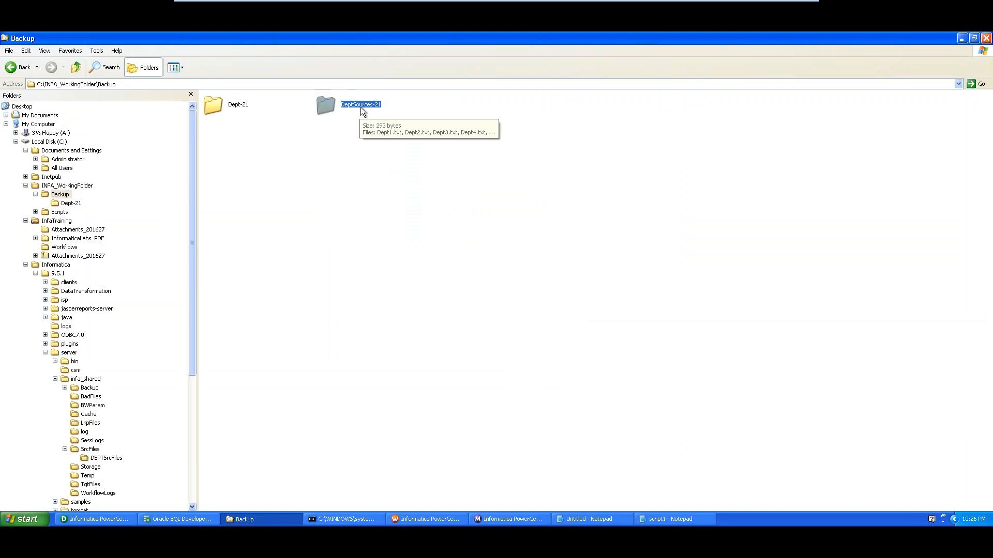
pyautogui.doubleClick(361, 108)
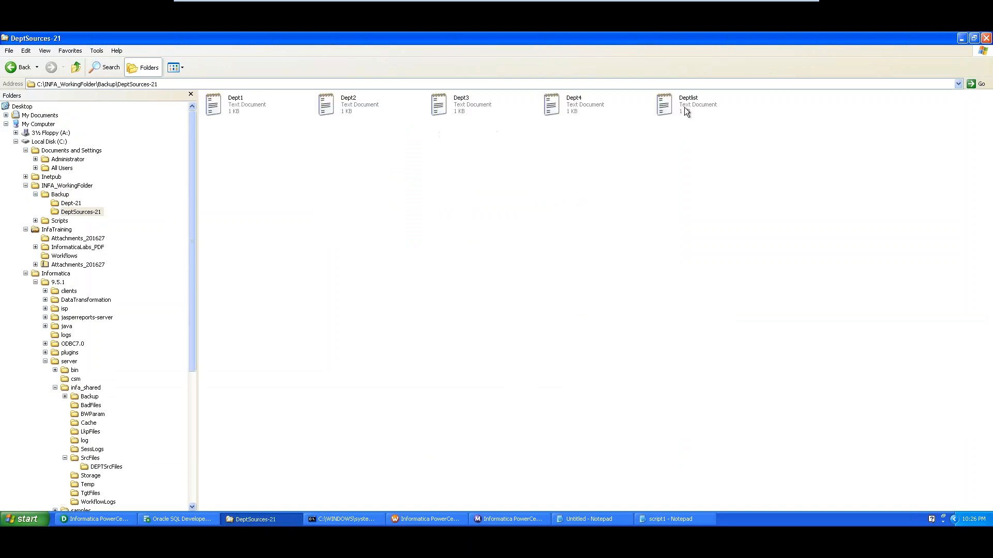
pyautogui.click(253, 106)
pyautogui.click(342, 103)
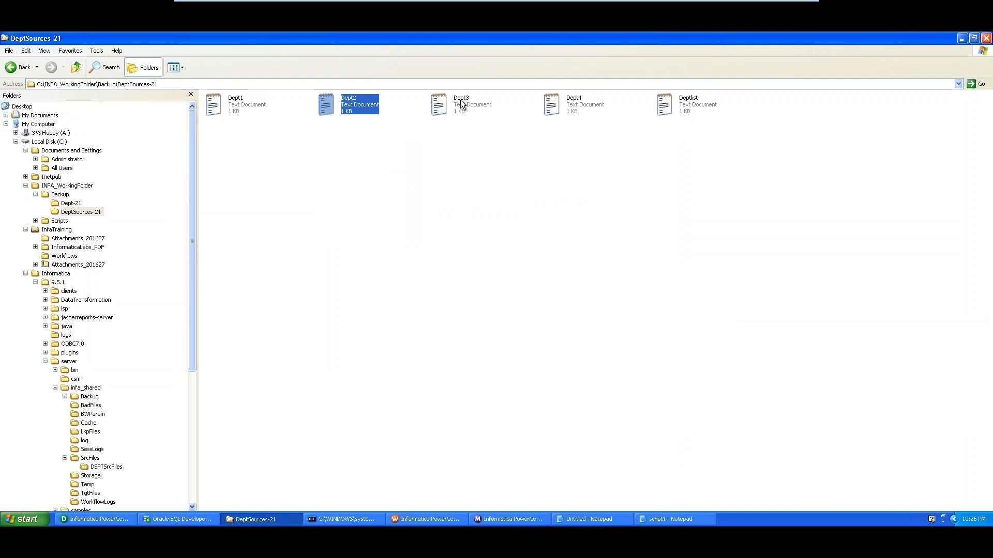
pyautogui.click(461, 100)
pyautogui.click(586, 105)
pyautogui.click(691, 104)
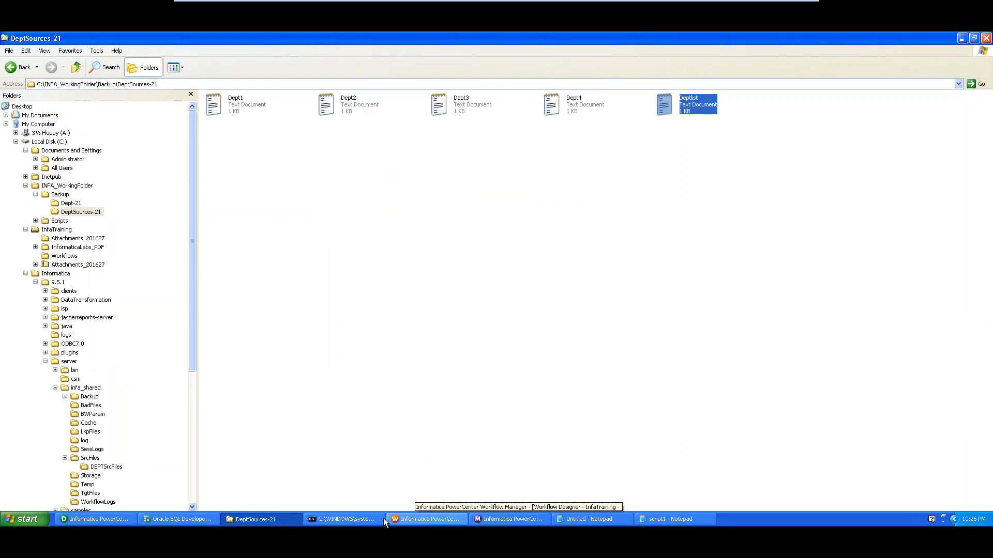
pyautogui.click(87, 494)
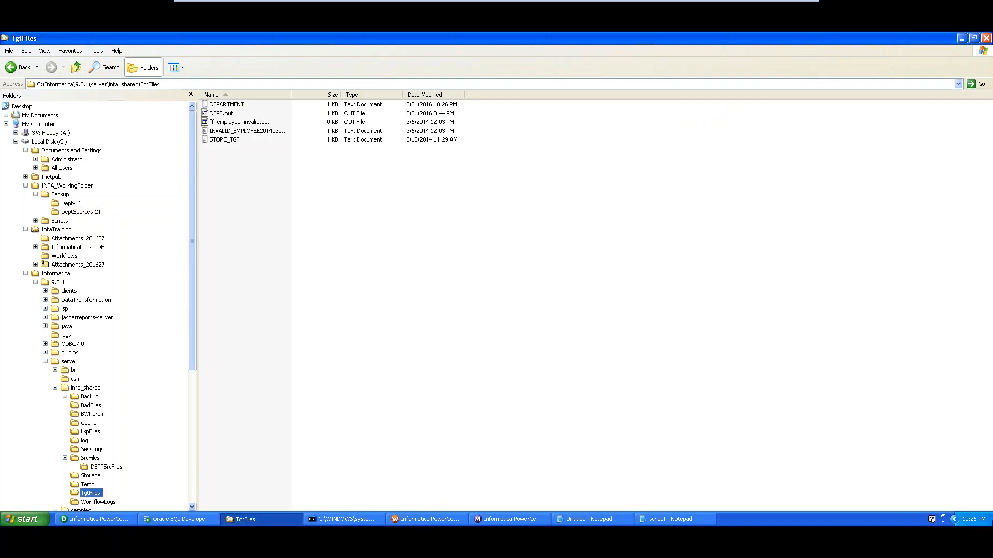
# Read the DEPARTMENT output file's DeptNo, DeptName, Location rows in Notepad, then return to Workflow Manager
pyautogui.click(443, 109)
pyautogui.doubleClick(229, 105)
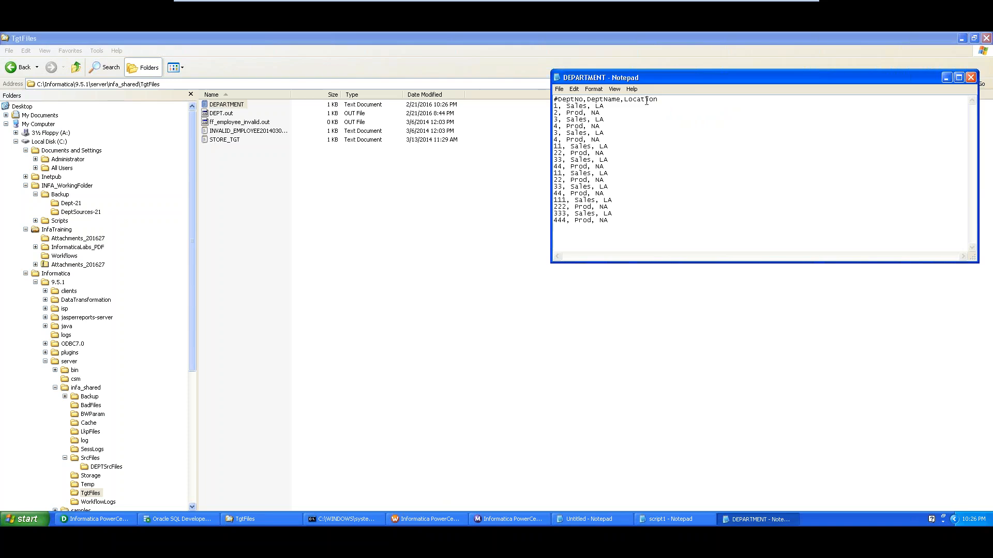
pyautogui.click(970, 77)
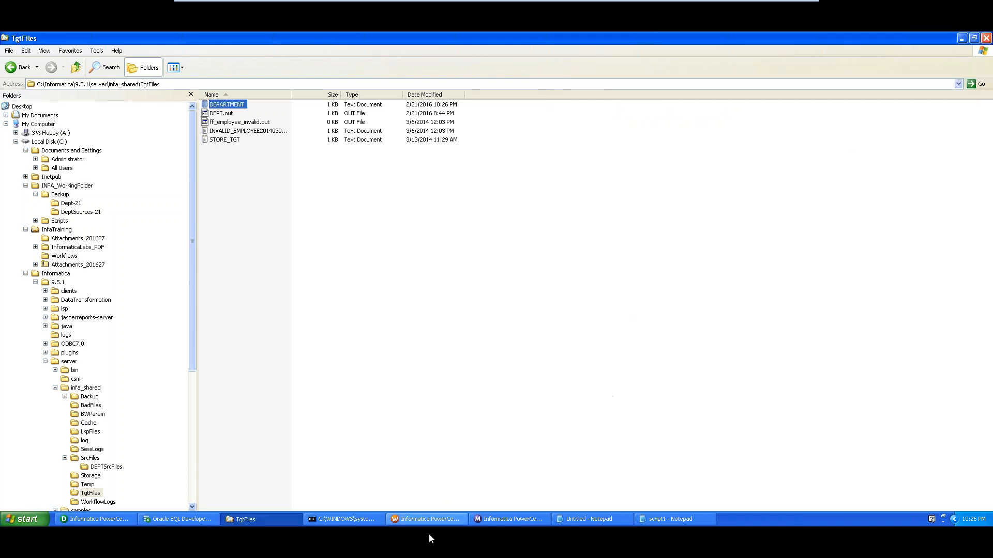
pyautogui.click(429, 520)
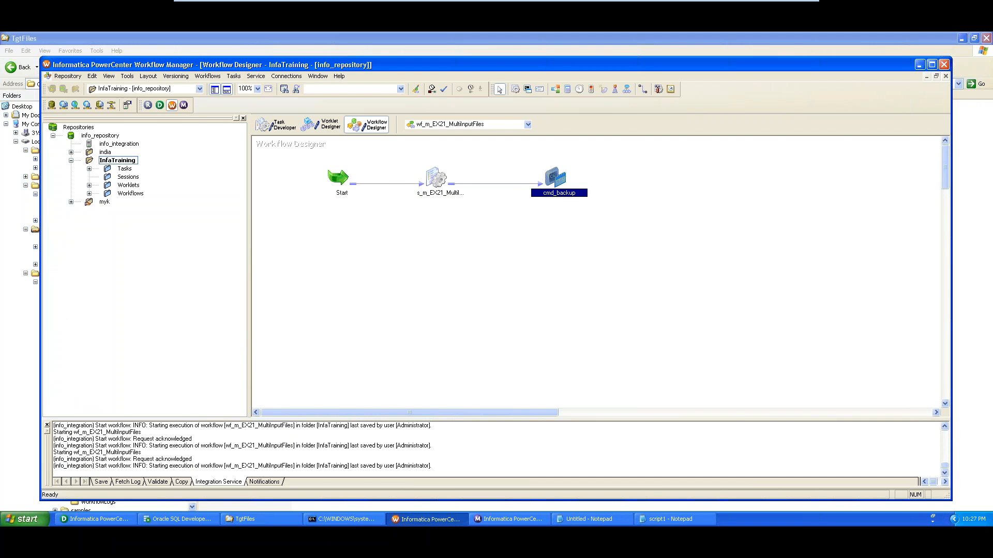
# Open cmd_backup's Commands list and inspect the cmd_makedir and cmd_Copy command texts
pyautogui.doubleClick(565, 193)
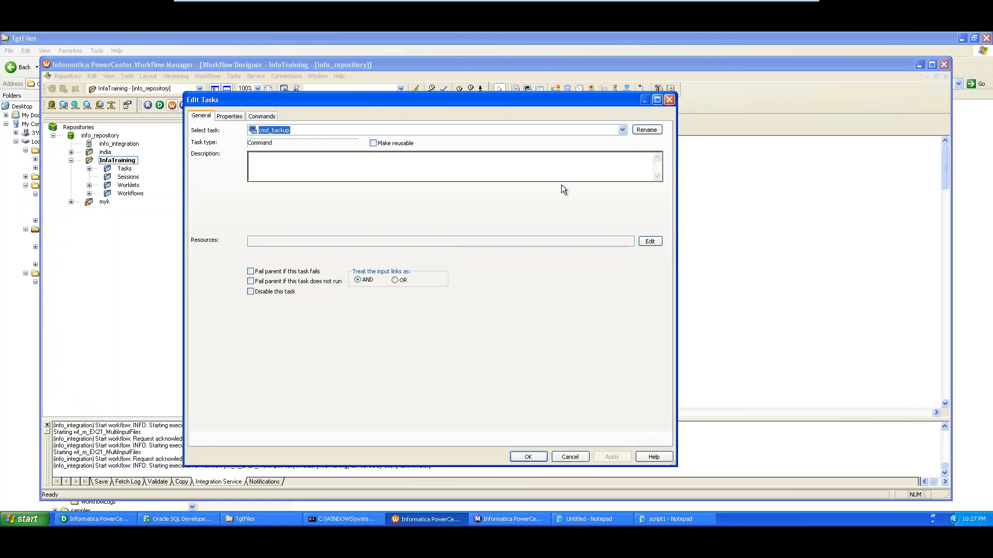
pyautogui.click(230, 116)
pyautogui.click(261, 116)
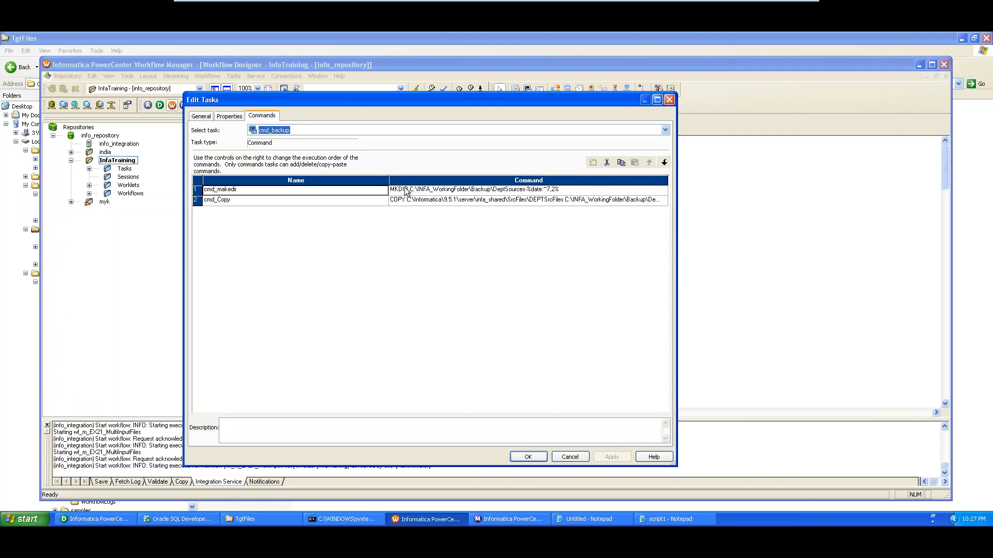
pyautogui.click(497, 194)
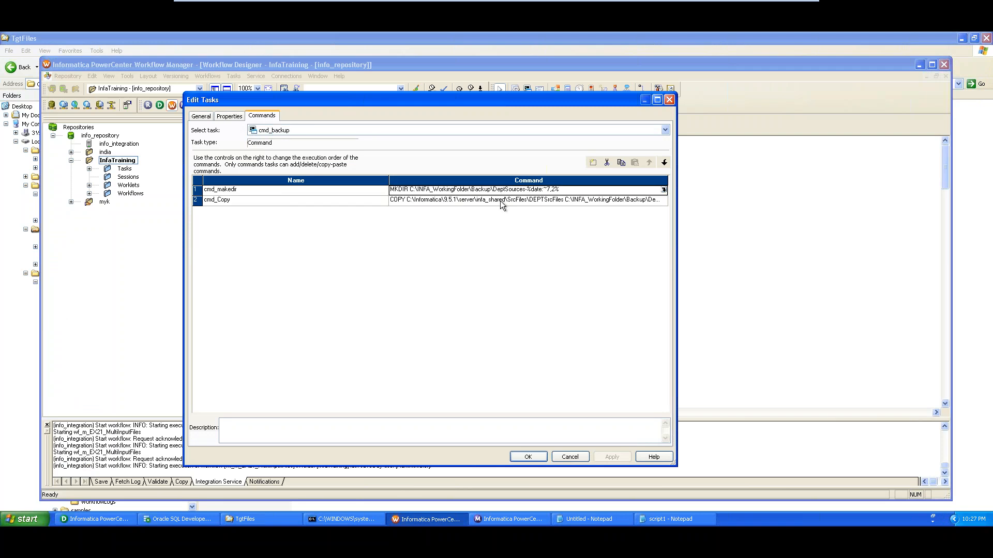
pyautogui.click(500, 200)
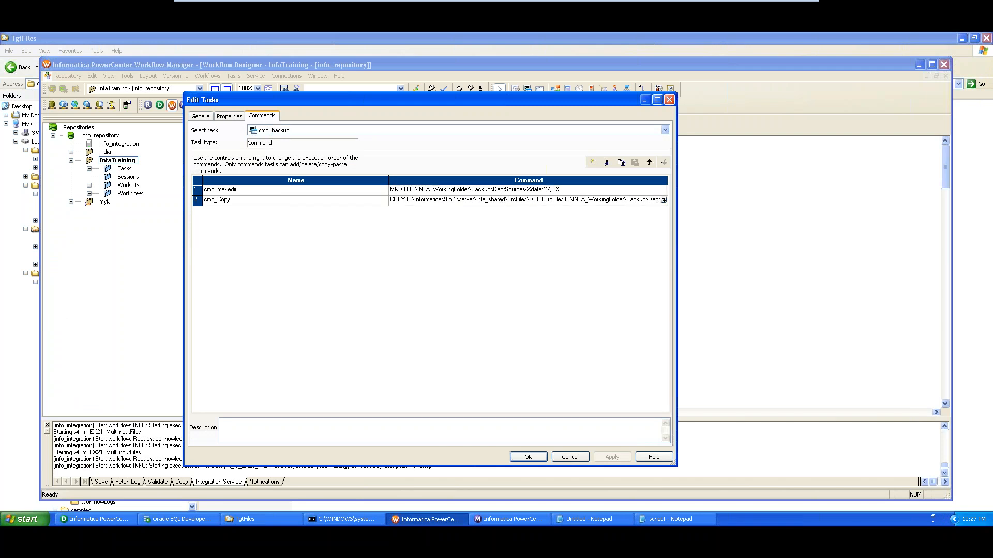
pyautogui.click(668, 520)
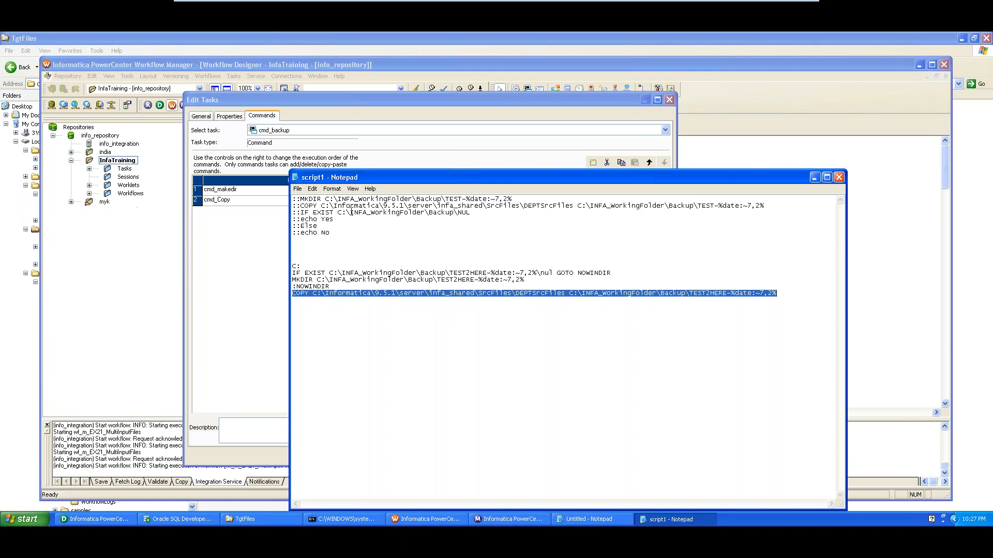
# Highlight script1's commented-out old commands and the C: through COPY block for review
pyautogui.moveTo(330, 233); pyautogui.dragTo(293, 199)
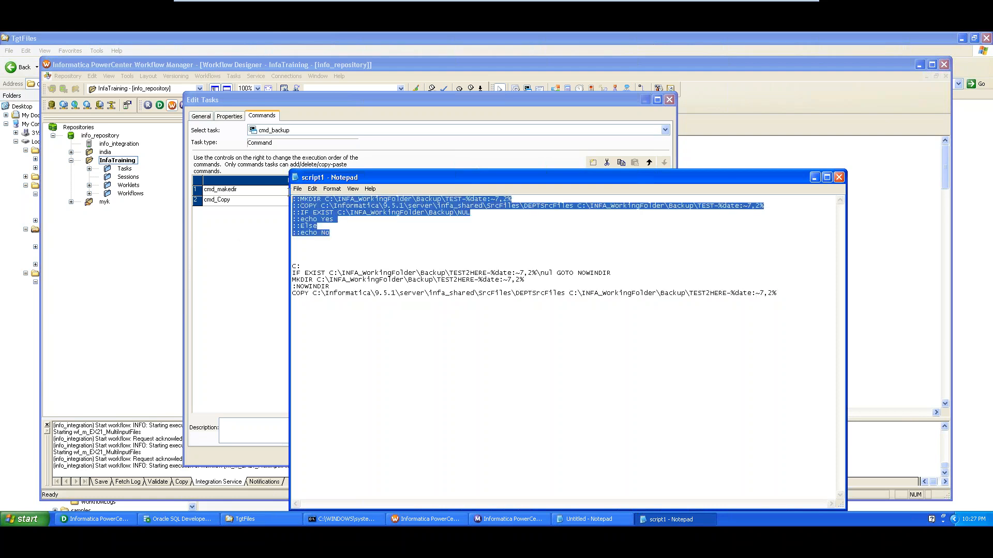
pyautogui.click(328, 250)
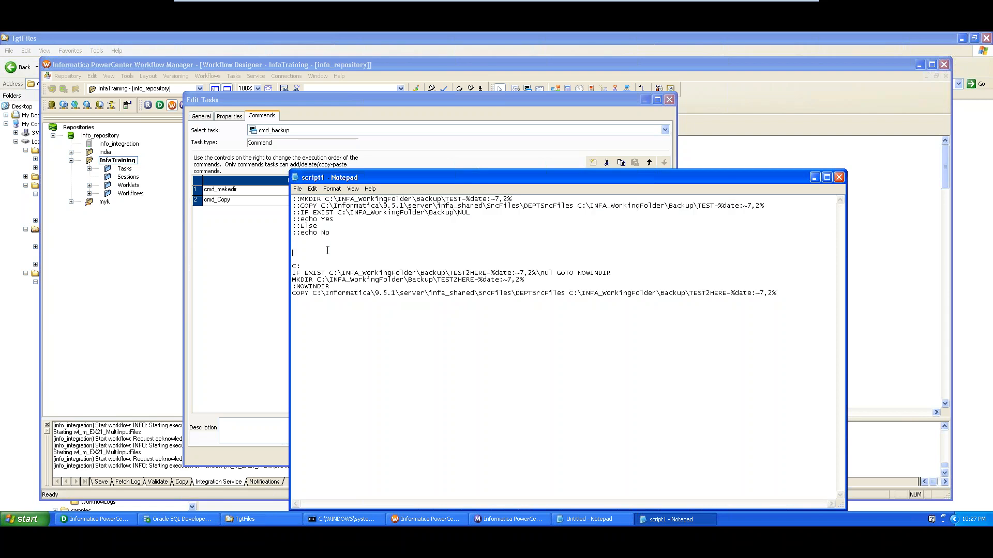
pyautogui.hotkey('shift', 'Down')
pyautogui.hotkey('shift', 'Down')
pyautogui.hotkey('shift', 'Down')
pyautogui.hotkey('shift', 'Down')
pyautogui.hotkey('shift', 'Down')
pyautogui.hotkey('shift', 'Down')
pyautogui.hotkey('shift', 'Down')
pyautogui.moveTo(338, 234); pyautogui.dragTo(285, 191)
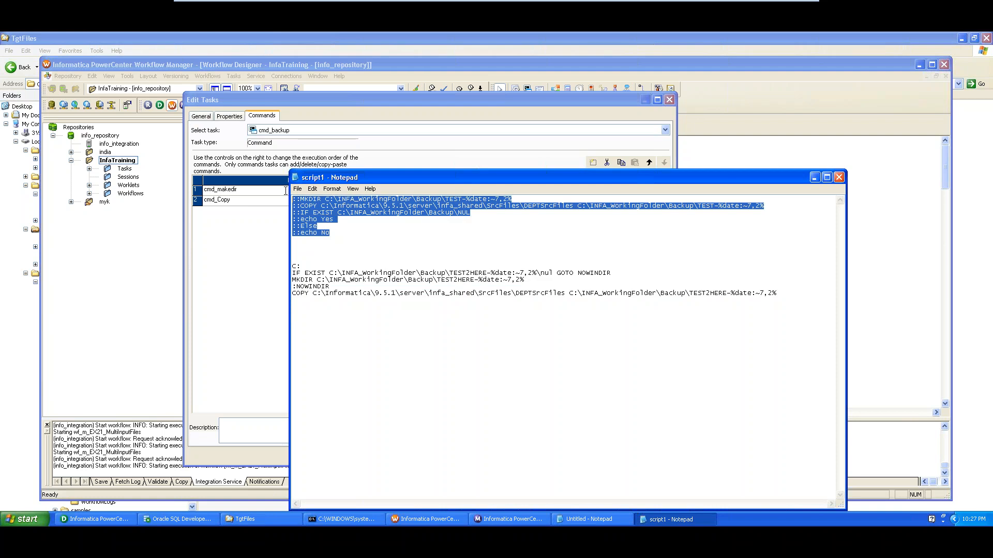
pyautogui.click(309, 250)
pyautogui.moveTo(293, 265); pyautogui.dragTo(326, 315)
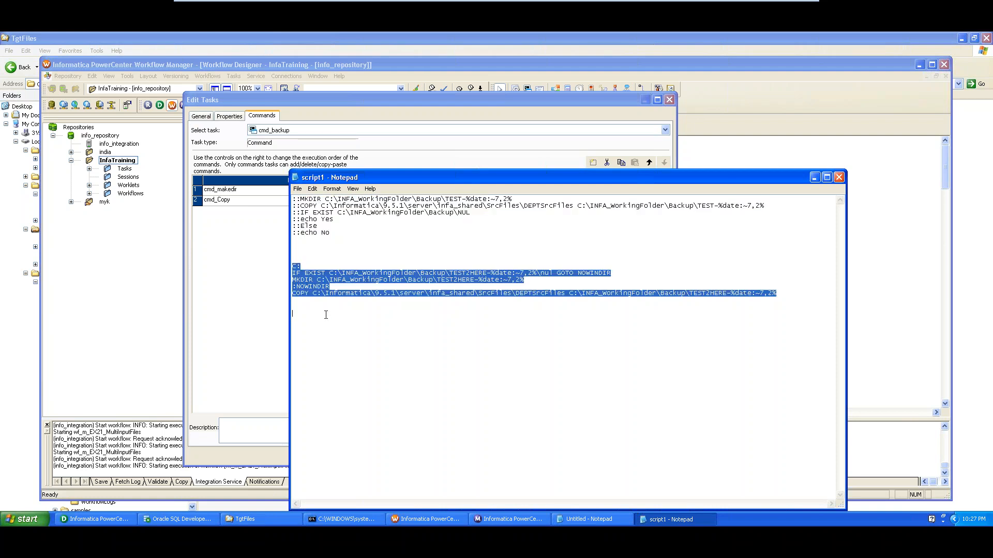
pyautogui.click(506, 274)
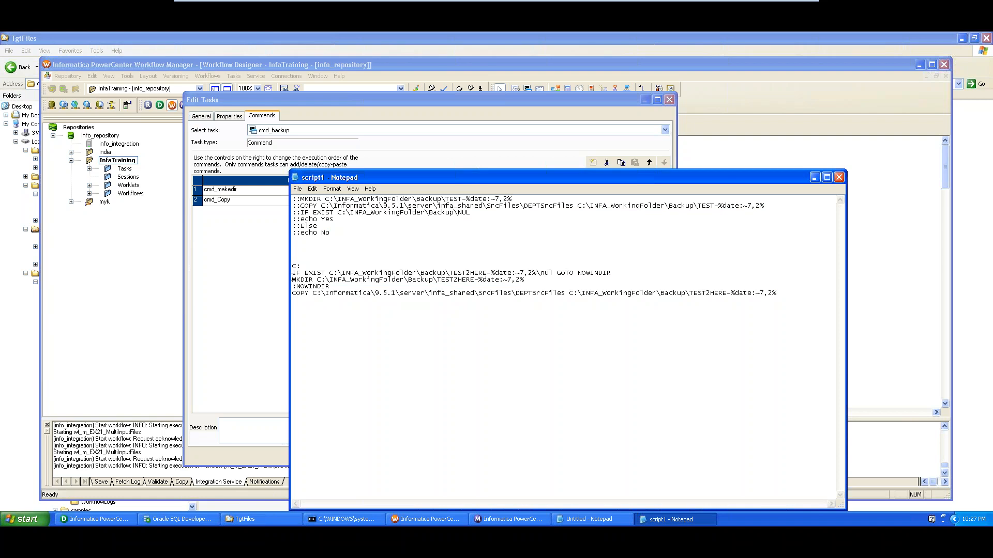
# Review the MKDIR line, the IF EXIST check and the TEST2HERE folder name in the COPY path
pyautogui.moveTo(293, 280); pyautogui.dragTo(532, 279)
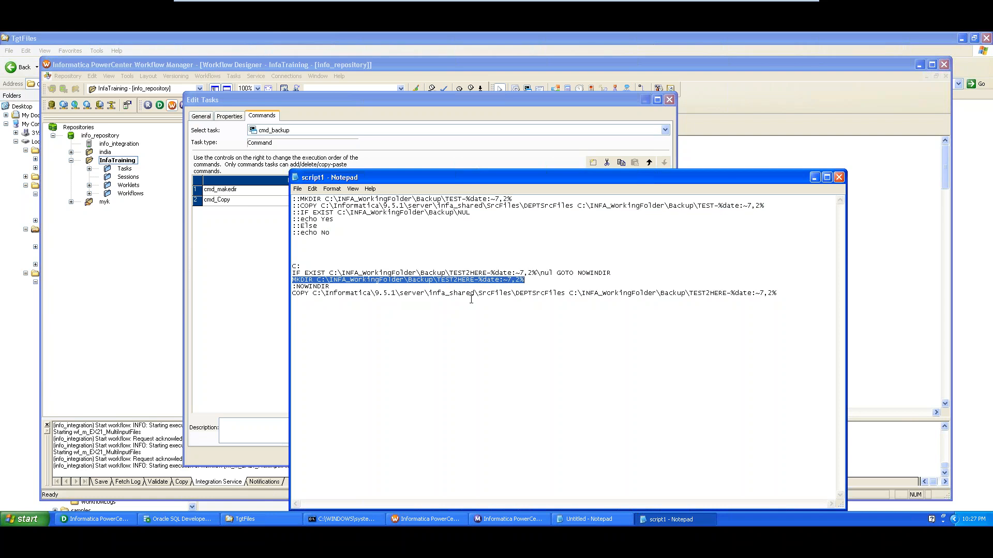
pyautogui.moveTo(301, 273); pyautogui.dragTo(327, 275)
pyautogui.click(324, 299)
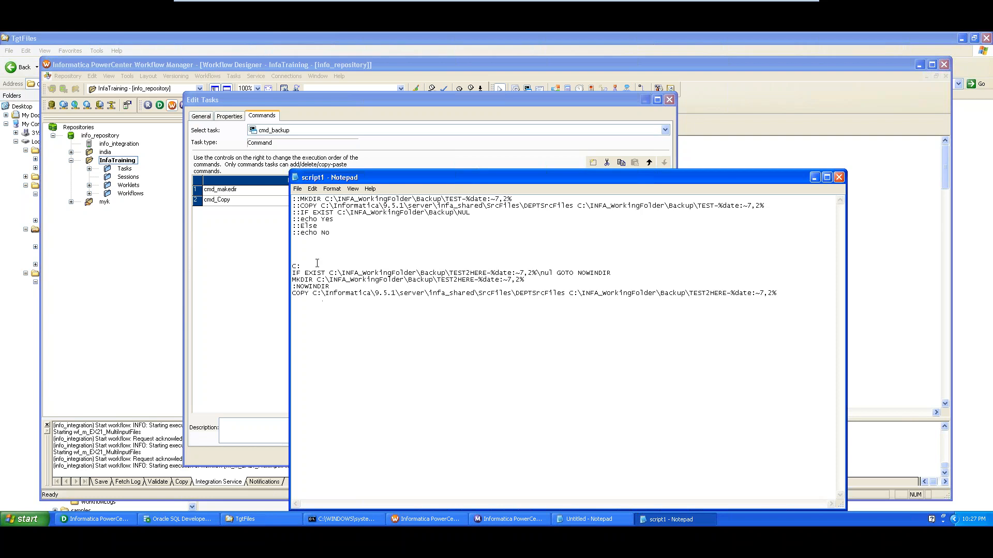
pyautogui.moveTo(314, 250); pyautogui.dragTo(352, 315)
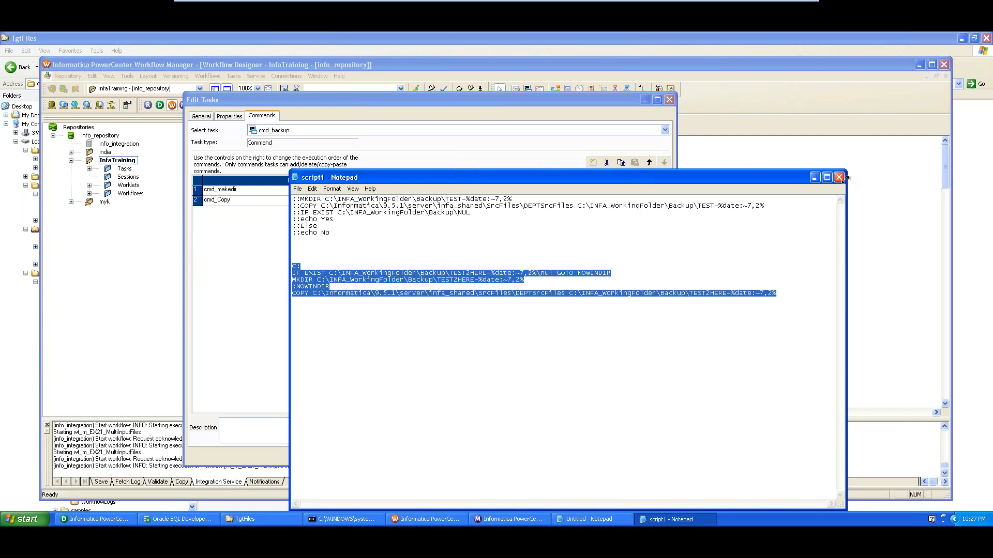
pyautogui.click(785, 225)
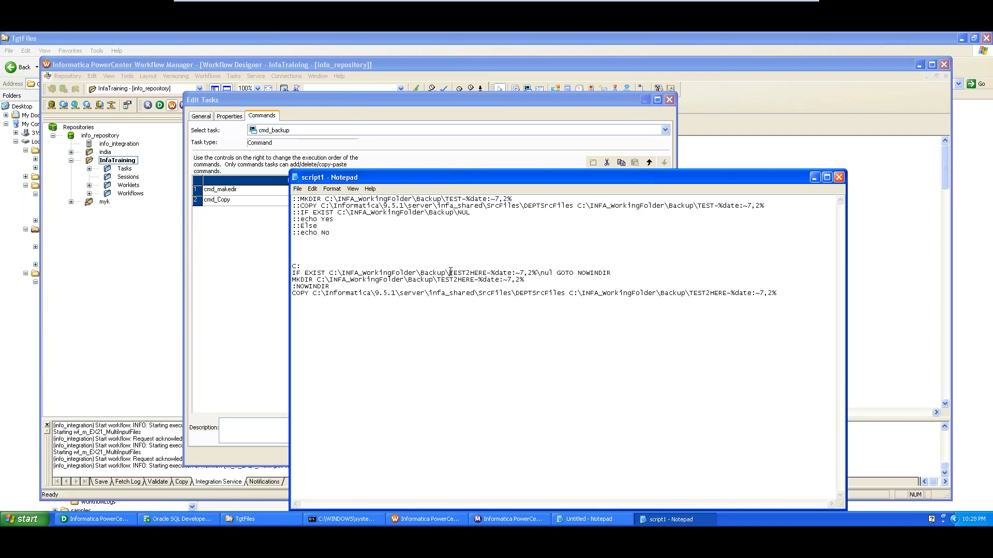
pyautogui.moveTo(448, 273); pyautogui.dragTo(475, 279)
# Add a third command named cmd_Backup to cmd_backup and open its empty command editor
pyautogui.click(839, 177)
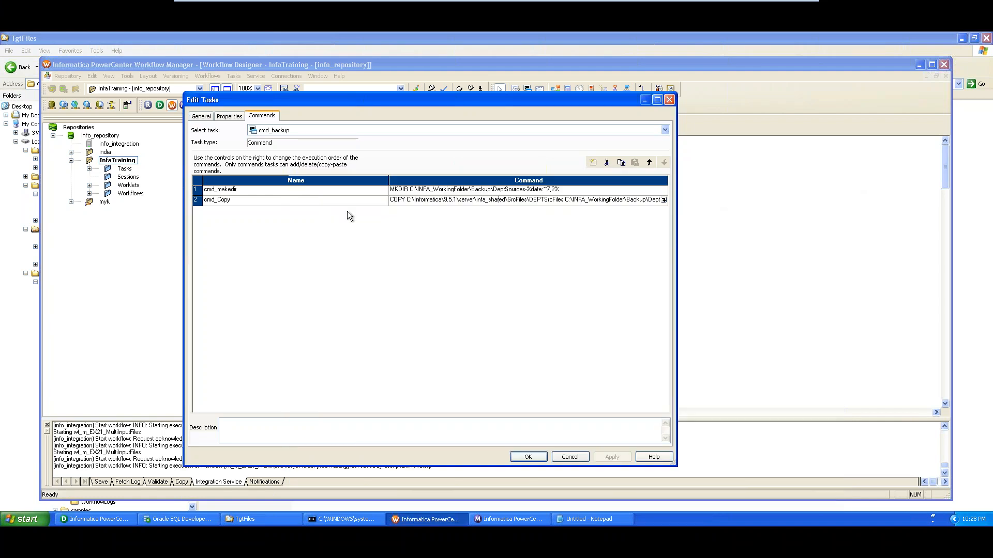
pyautogui.click(302, 202)
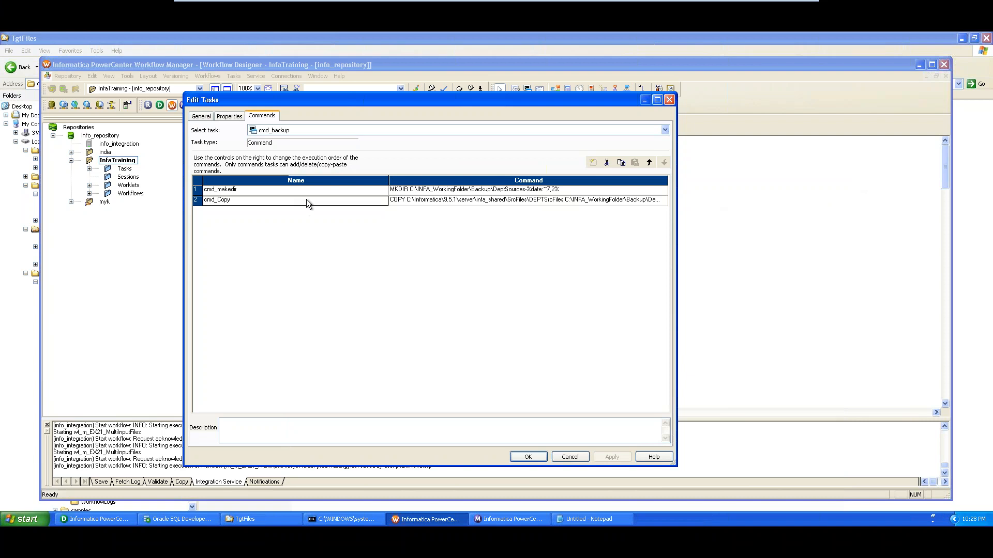
pyautogui.click(593, 163)
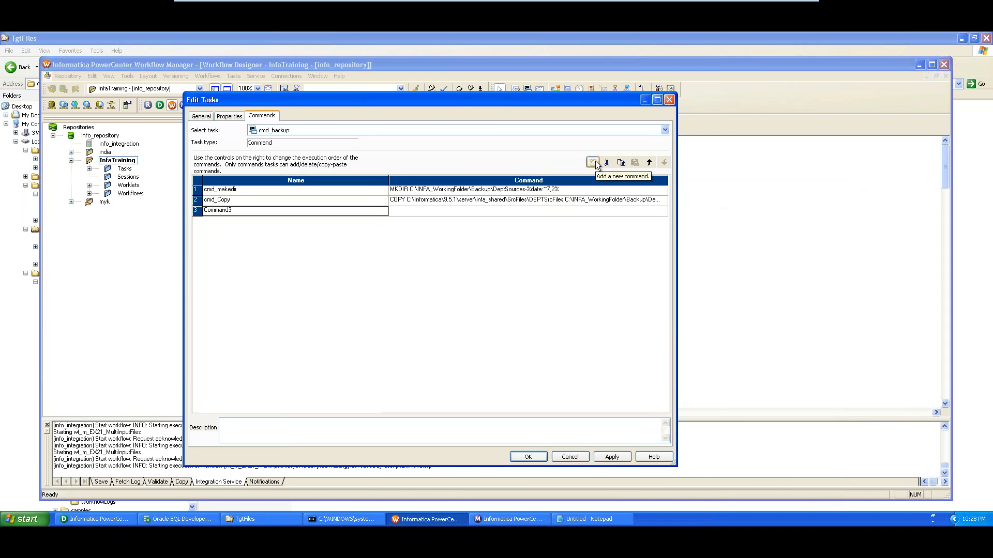
pyautogui.click(226, 213)
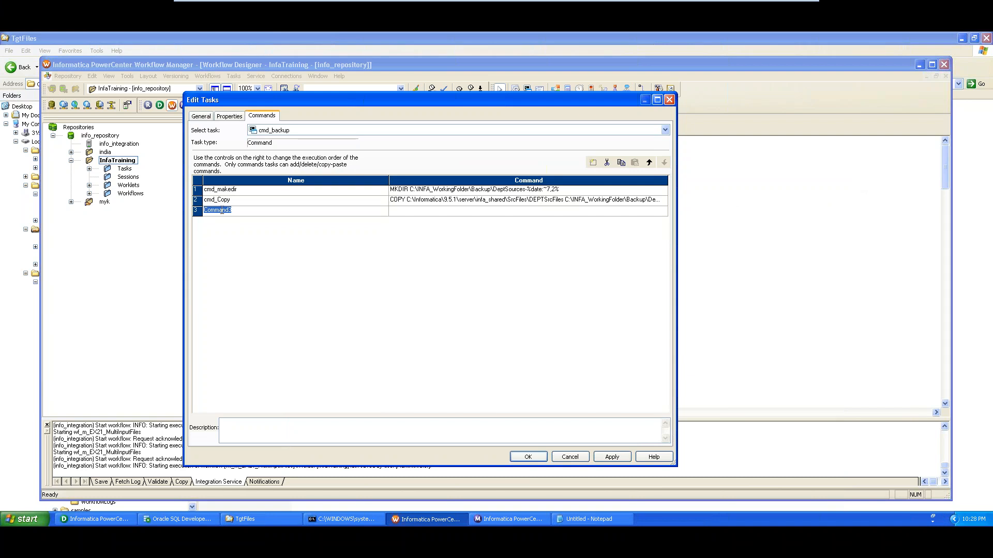
pyautogui.write('cmd_Backup')
pyautogui.click(413, 210)
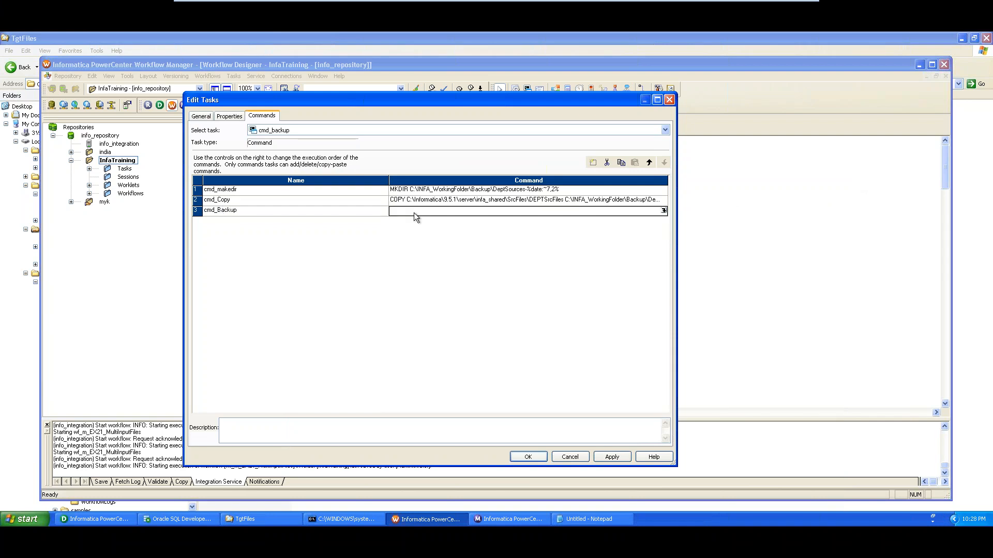
pyautogui.click(664, 211)
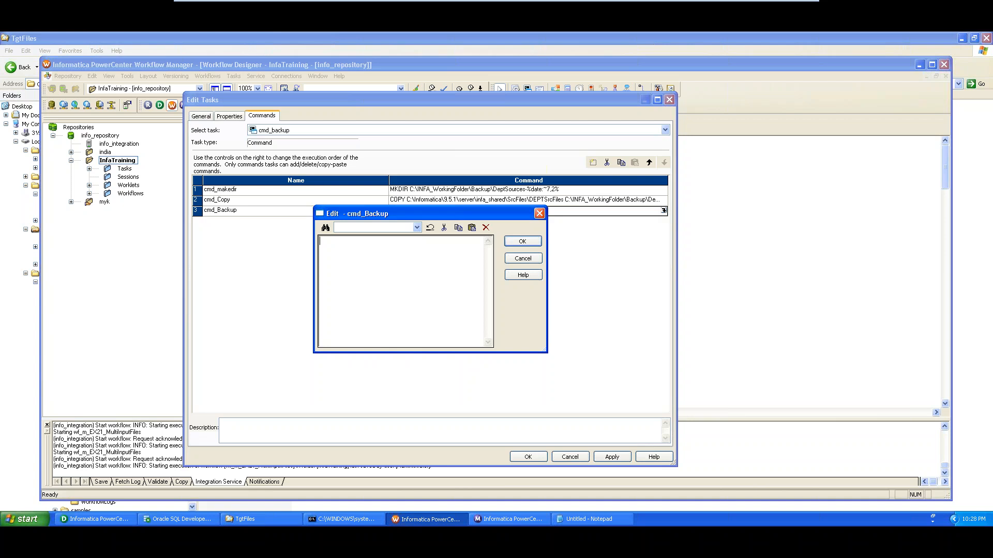
# Set the cmd_Backup command text to C:\INFA_WorkingFolder\Scripts\script.bat using the copied folder path
pyautogui.click(257, 523)
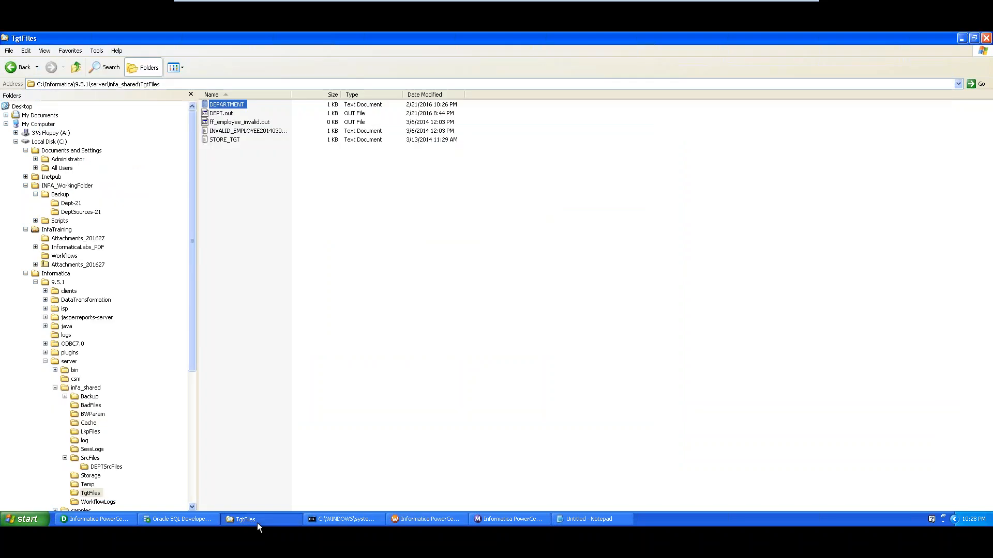
pyautogui.click(60, 195)
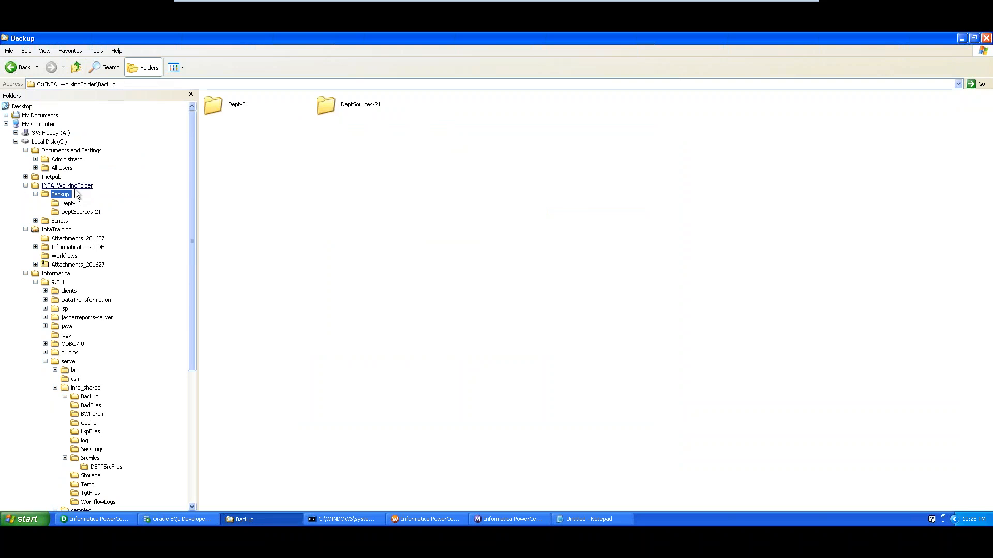
pyautogui.click(67, 186)
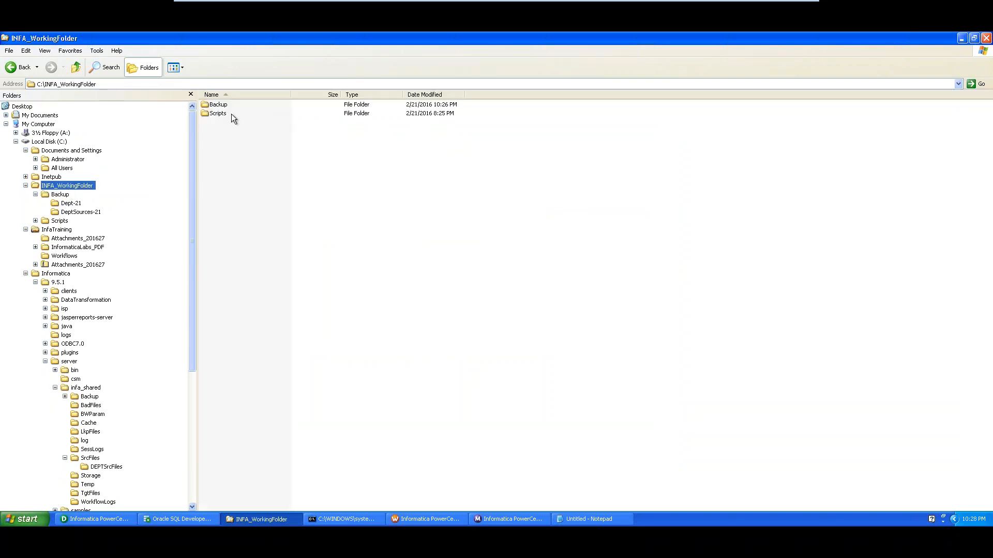
pyautogui.doubleClick(217, 113)
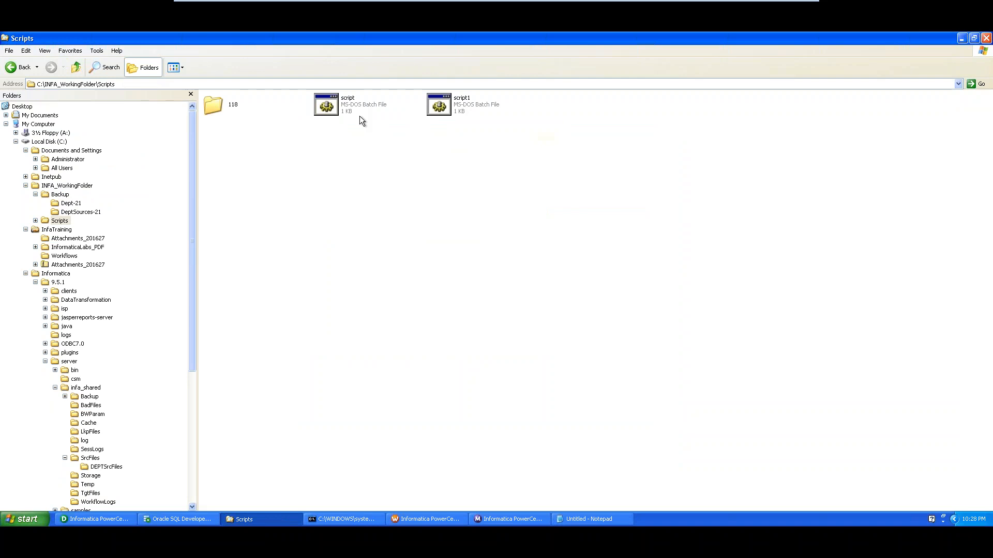
pyautogui.click(188, 83)
pyautogui.hotkey('ctrl', 'c')
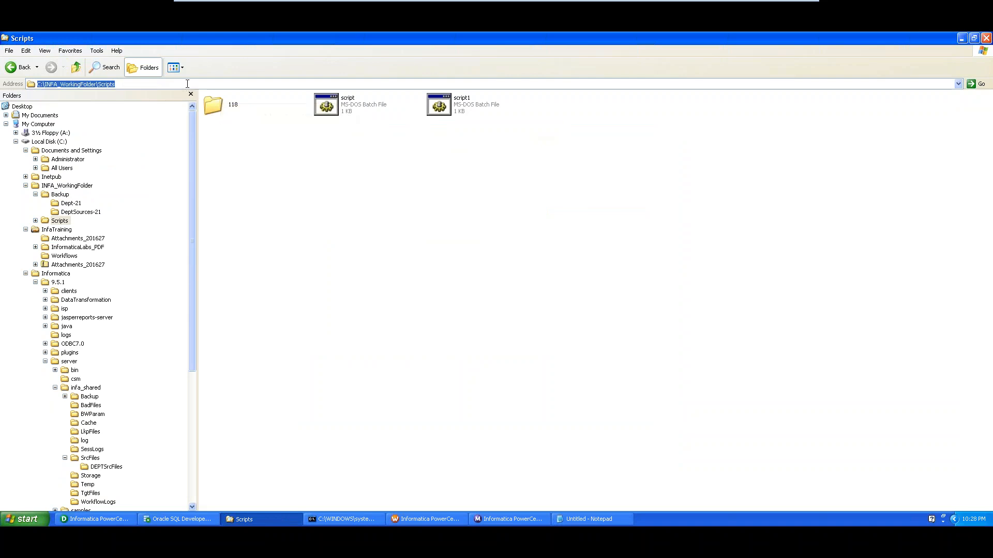
pyautogui.hotkey('alt', 'Tab')
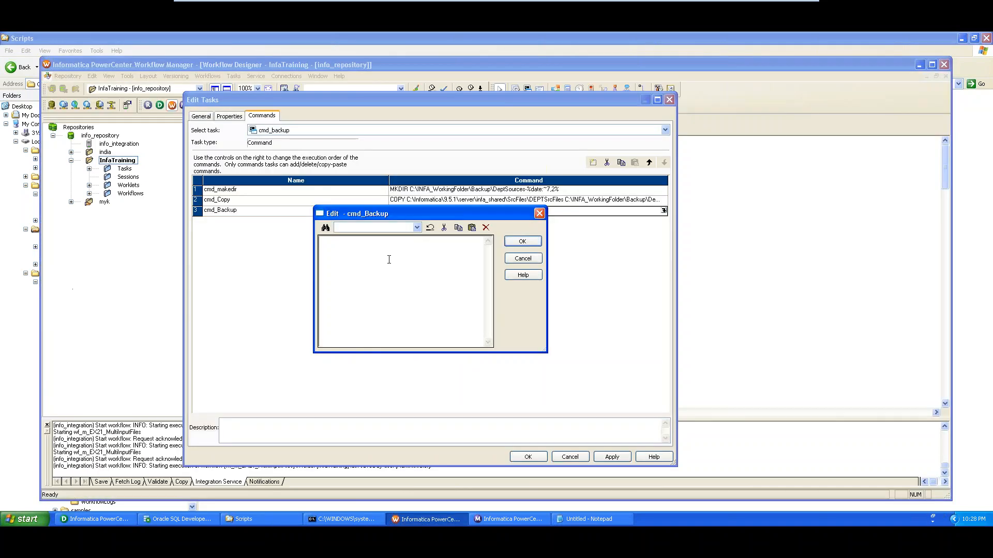
pyautogui.hotkey('ctrl', 'v')
pyautogui.write('\\script.bat')
# Check the Properties of script.bat in the Scripts folder, then return to the command editor
pyautogui.hotkey('alt', 'Tab')
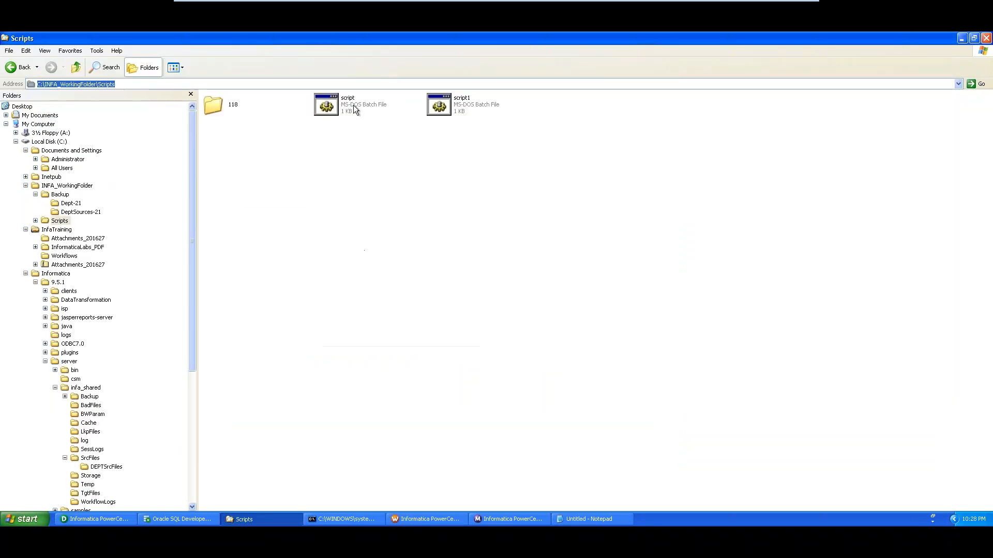
pyautogui.rightClick(353, 105)
pyautogui.click(392, 217)
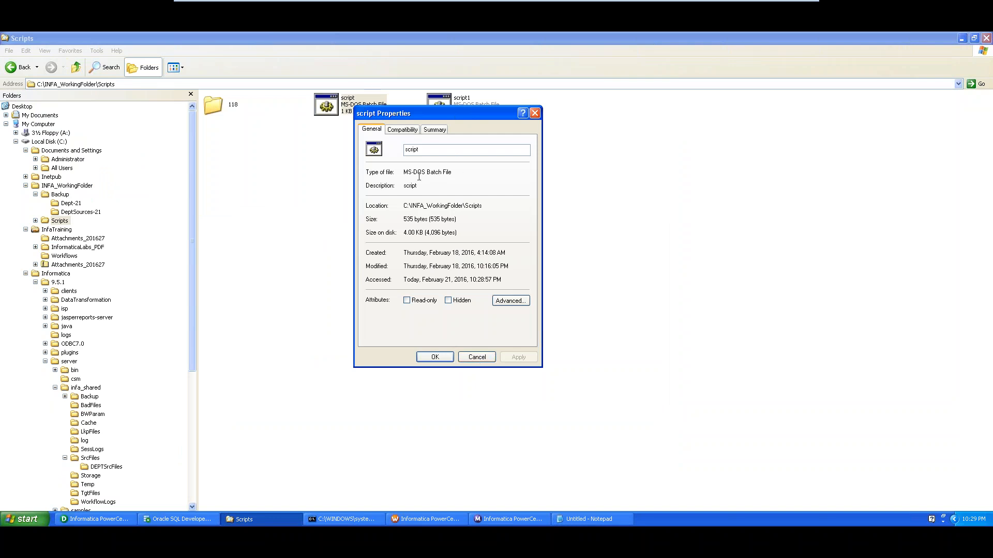
pyautogui.click(476, 357)
pyautogui.hotkey('alt', 'Tab')
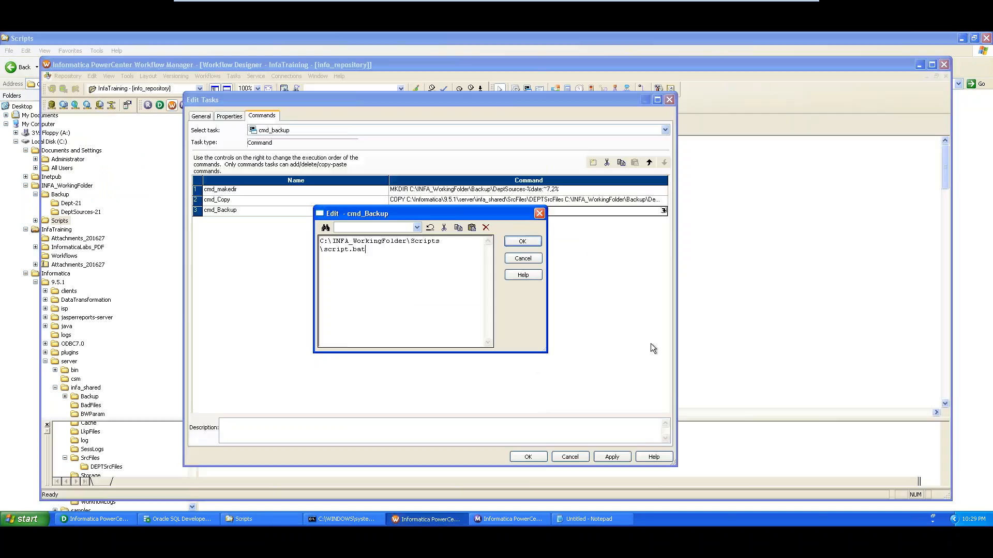
# Keep only cmd_Backup by removing the cmd_Copy and cmd_makedir commands, and save the task
pyautogui.click(522, 242)
pyautogui.click(322, 202)
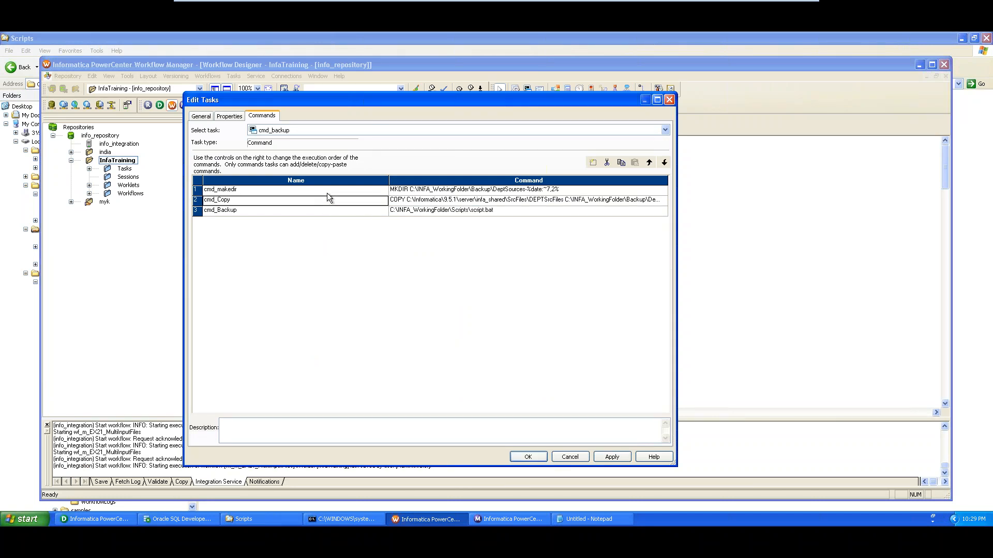
pyautogui.click(328, 190)
pyautogui.click(327, 202)
pyautogui.click(607, 162)
pyautogui.click(288, 190)
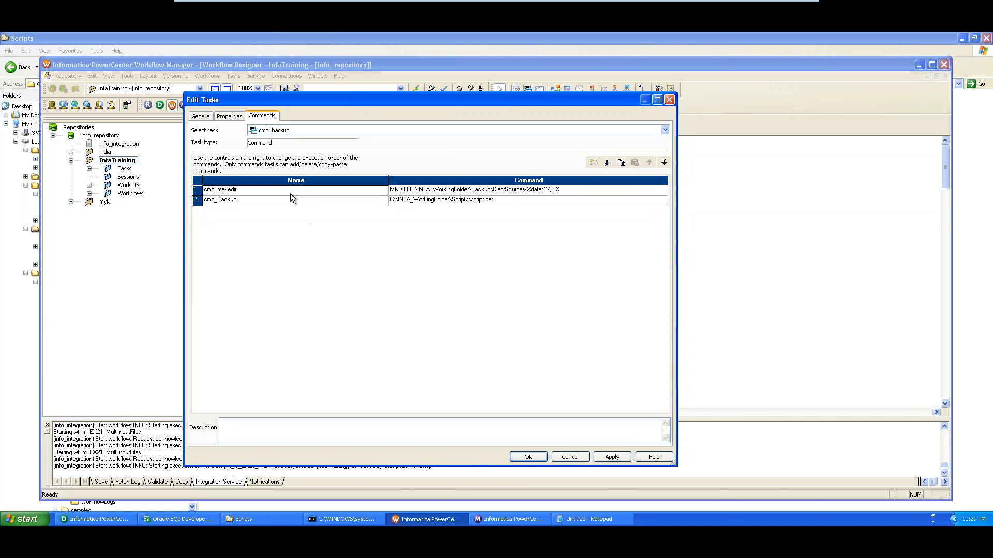
pyautogui.click(607, 163)
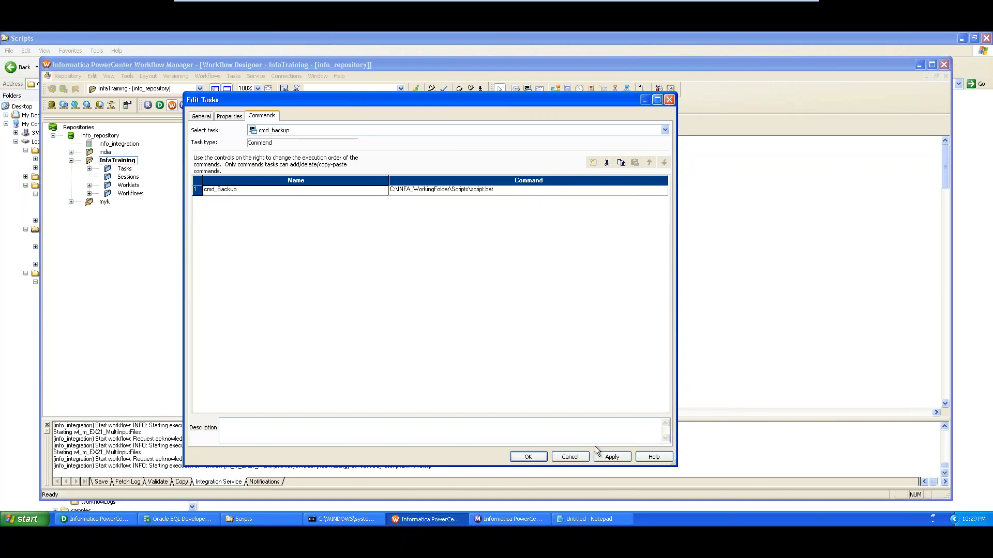
pyautogui.click(530, 455)
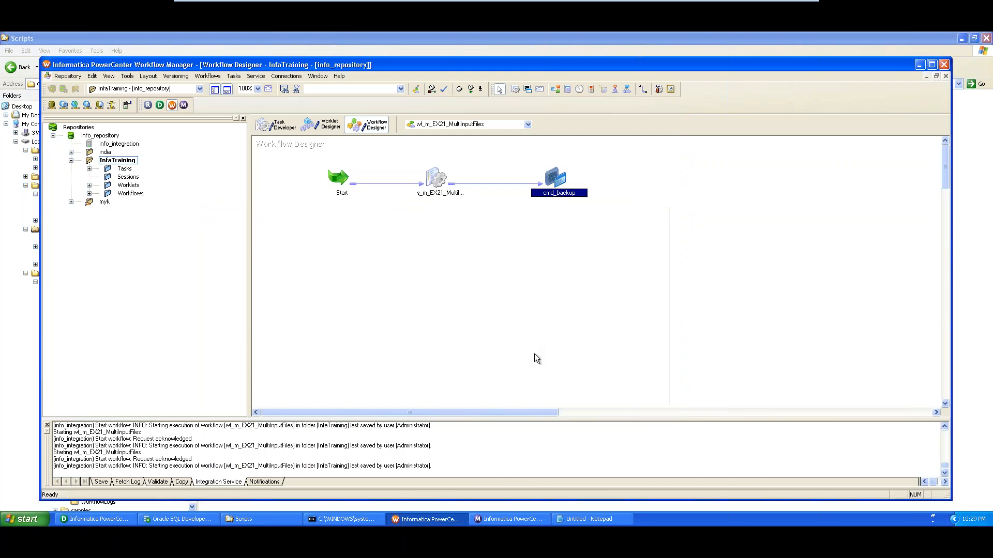
# Start a new run of wf_m_EX21_MultiInputFiles and watch it in Workflow Monitor
pyautogui.rightClick(299, 251)
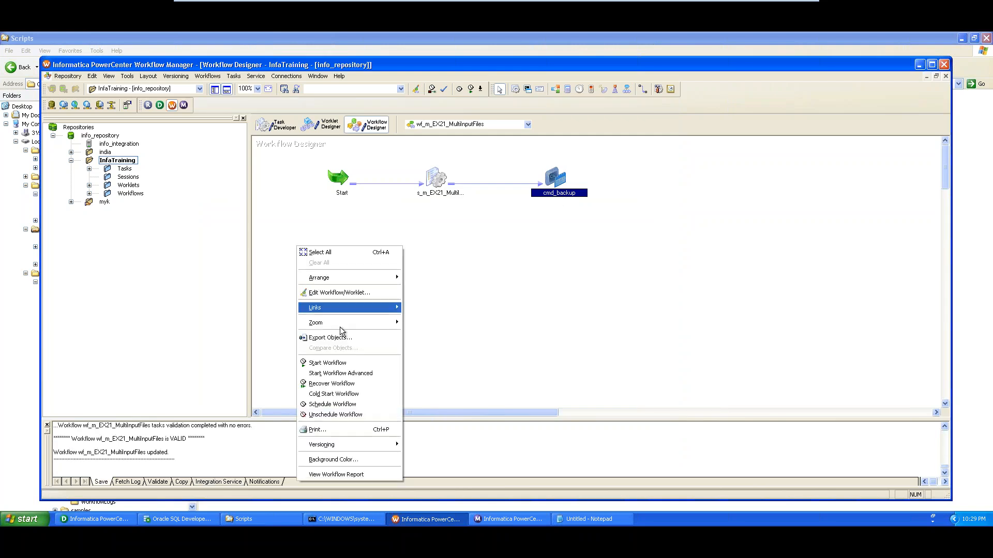
pyautogui.click(348, 362)
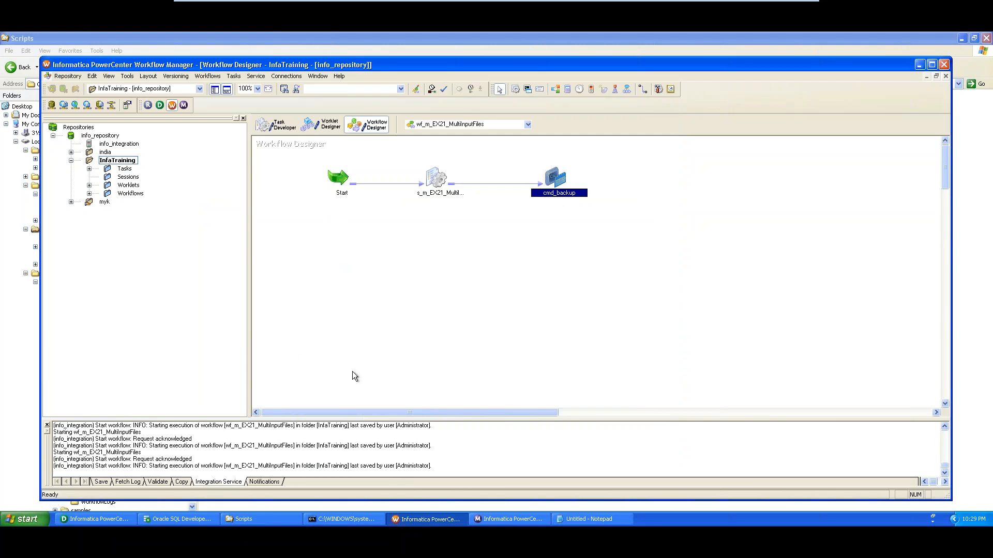
pyautogui.click(520, 520)
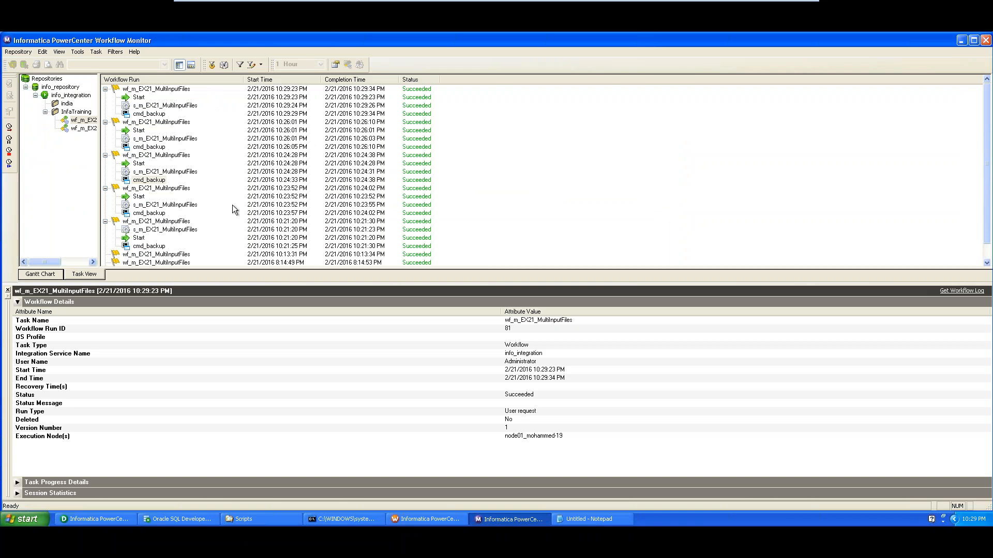
# Once the run shows Succeeded, bring the C:\INFA_WorkingFolder\Scripts window to the front
pyautogui.click(248, 520)
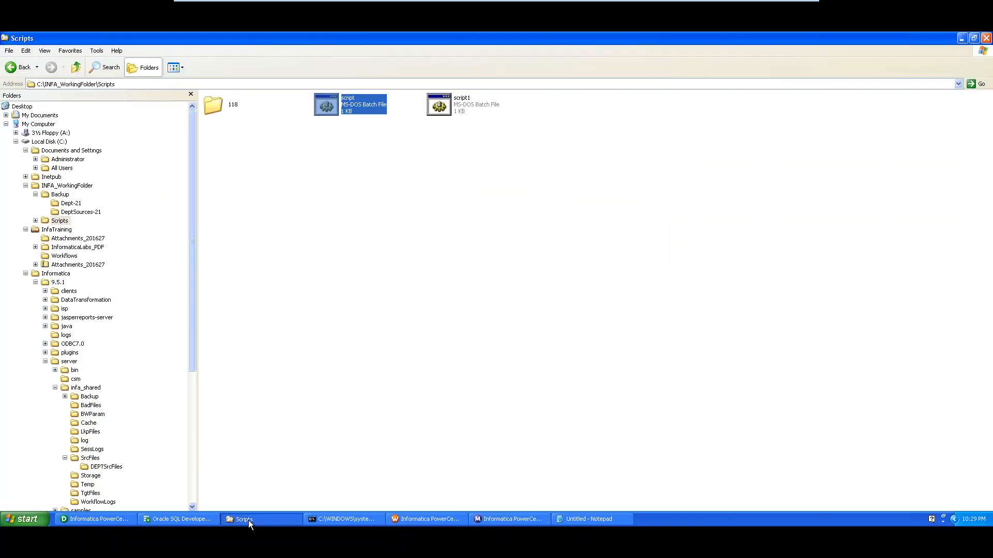
# Verify Backup\TEST2HERE-21 contains the Dept1–Dept4 files, then go back to Workflow Manager
pyautogui.click(62, 196)
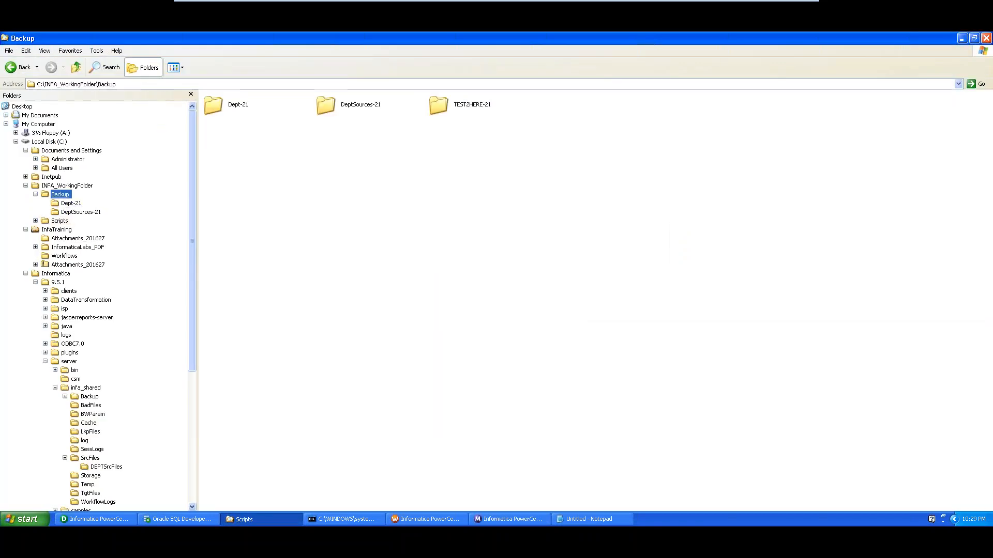
pyautogui.click(468, 109)
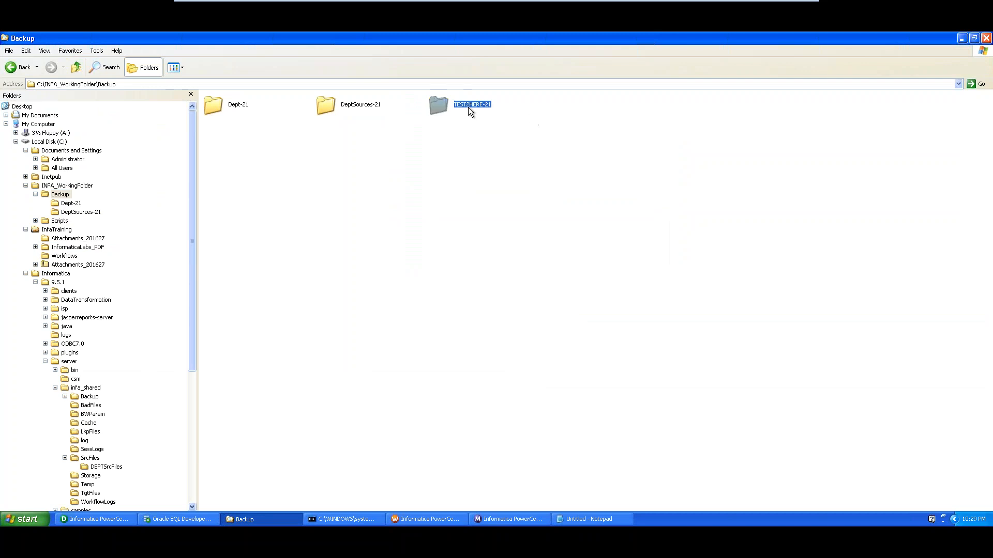
pyautogui.doubleClick(471, 104)
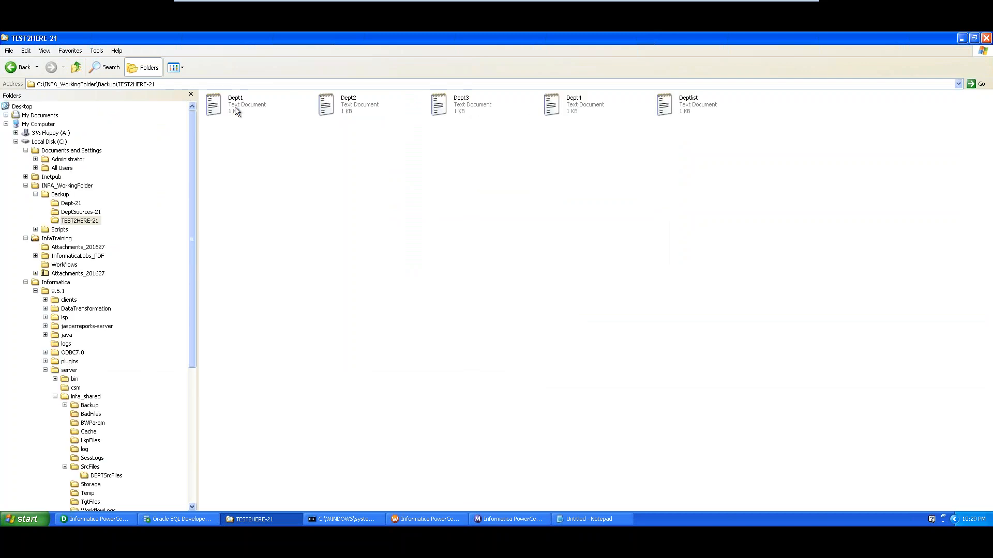
pyautogui.click(332, 109)
pyautogui.click(469, 107)
pyautogui.click(575, 107)
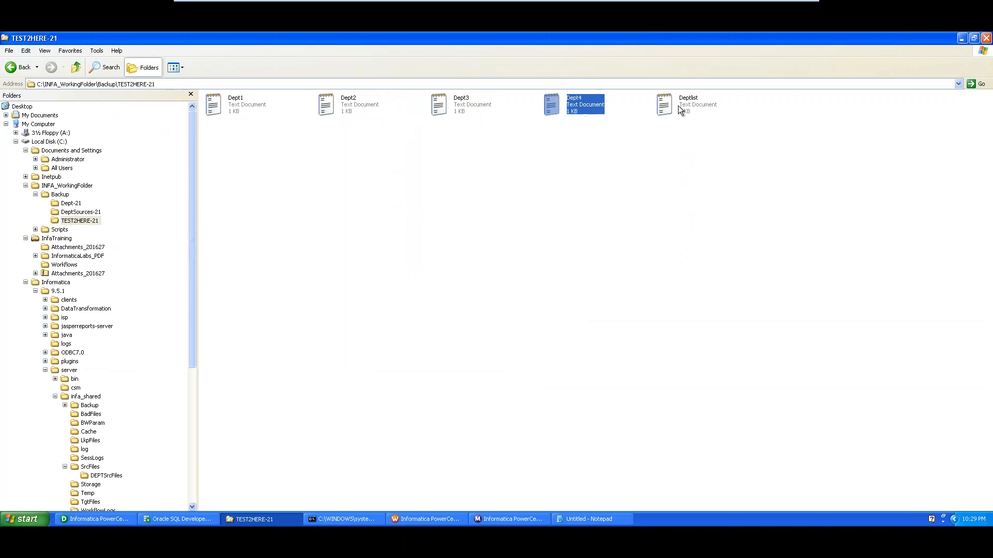
pyautogui.click(678, 106)
pyautogui.click(60, 194)
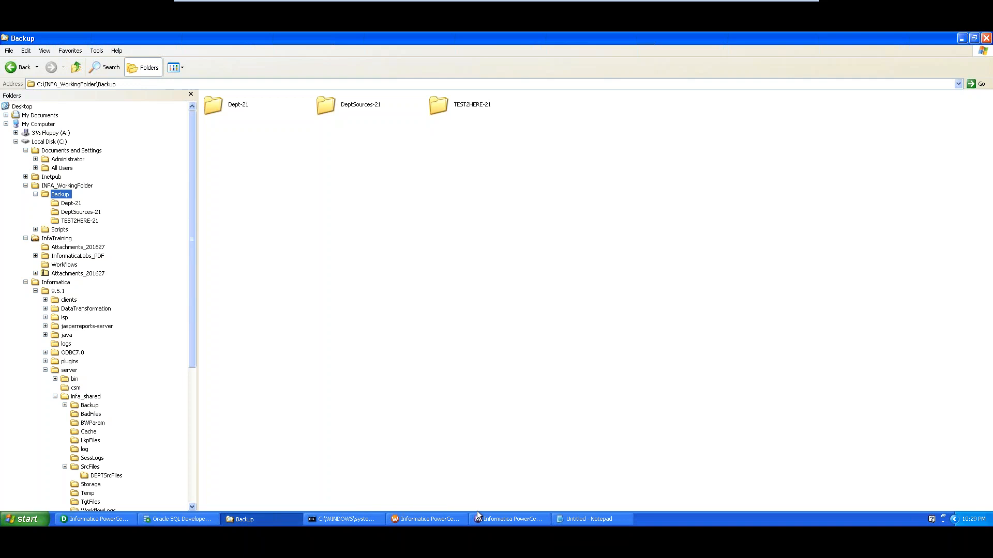
pyautogui.click(422, 520)
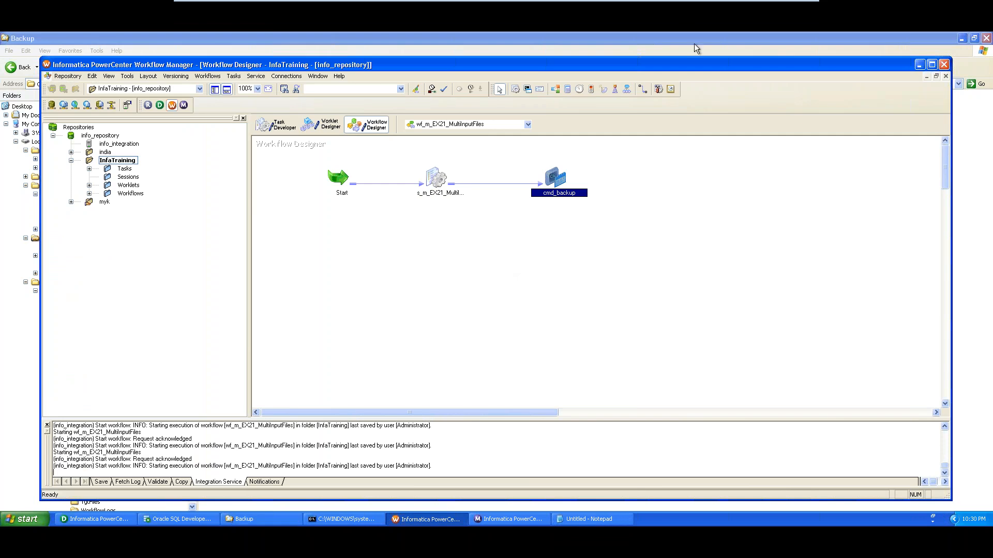
# Minimize the VMware Player virtual machine to show the Demo notes in Notepad
pyautogui.moveTo(703, 4)
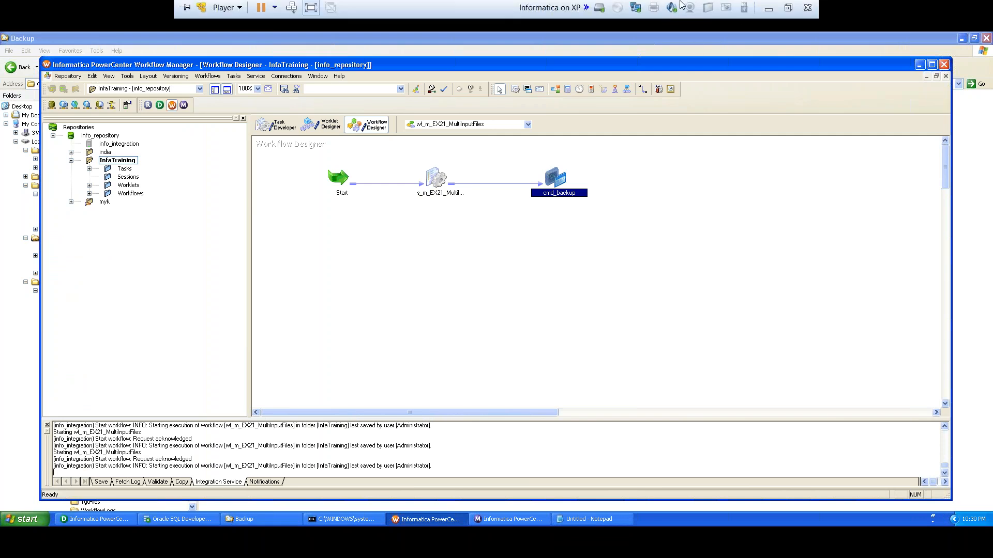
pyautogui.click(770, 10)
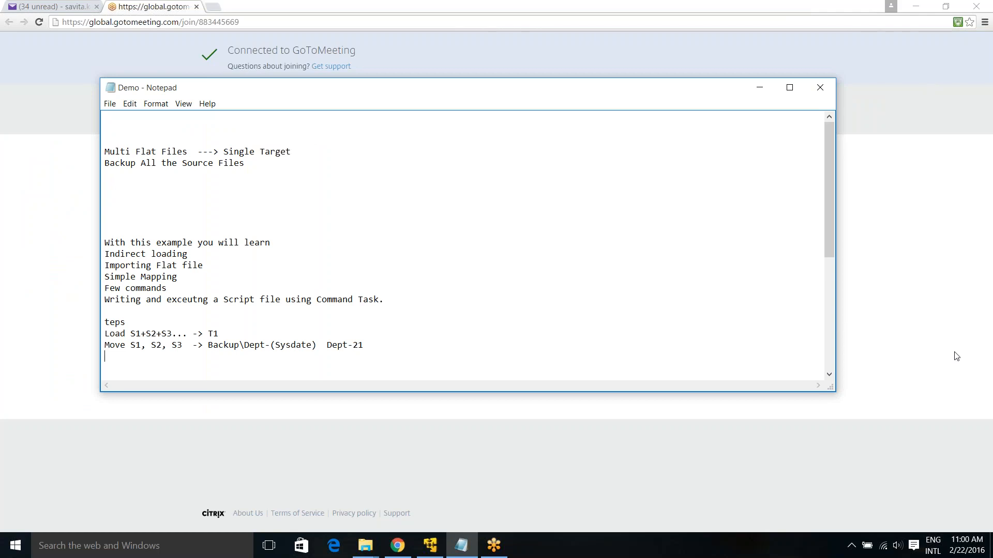
pyautogui.click(905, 86)
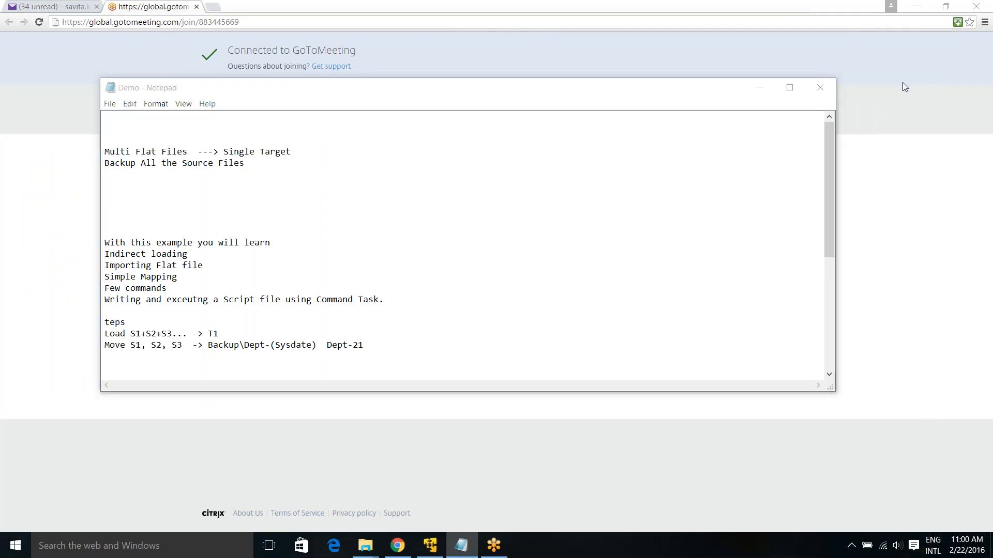